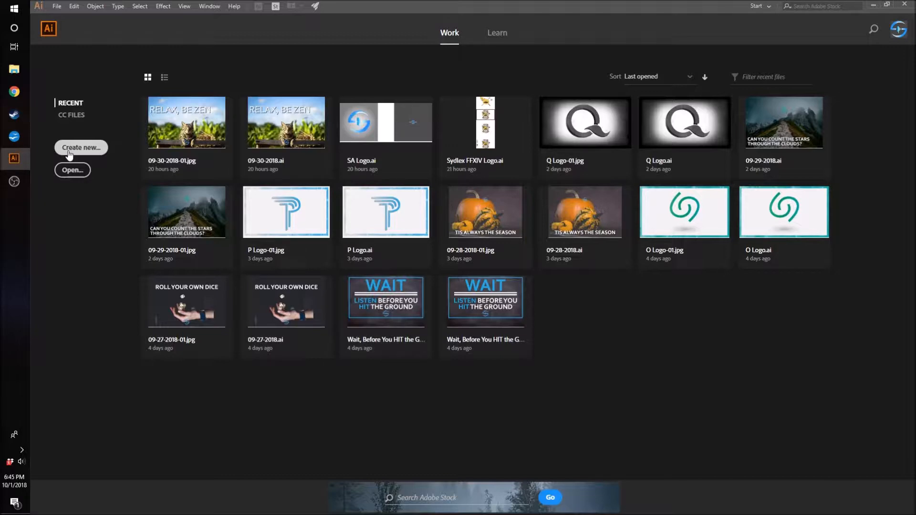
Step: Create a new 1280 × 720 pt document from the most recent custom preset and show the rulers
{"action": "left_click", "coordinate": [70, 151]}
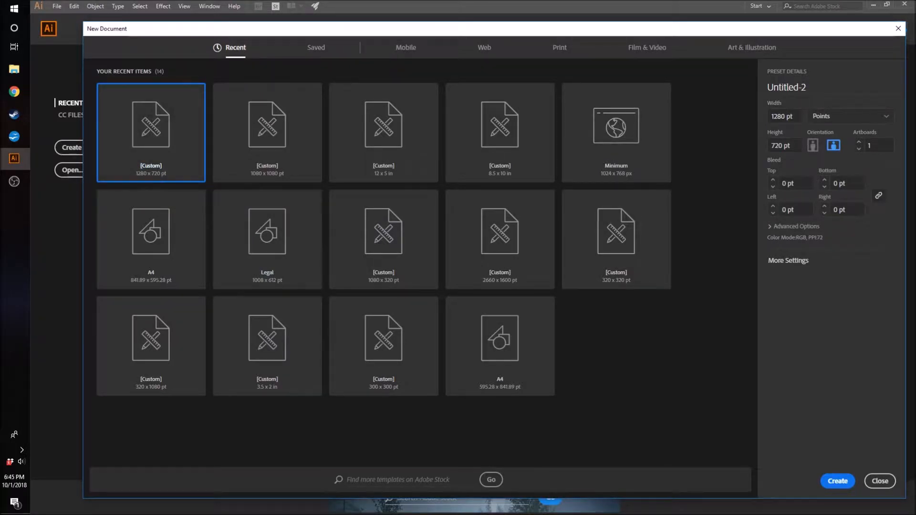
{"action": "left_click", "coordinate": [832, 481]}
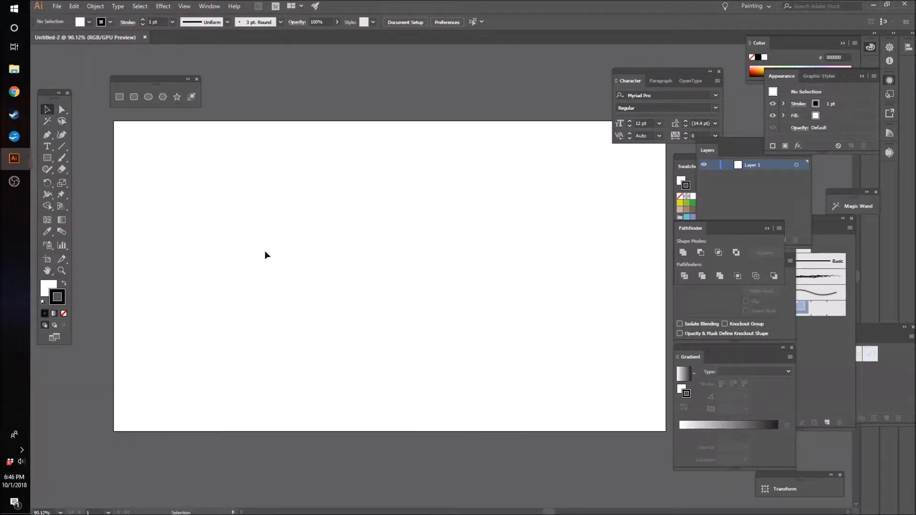
{"action": "key", "text": "ctrl+r"}
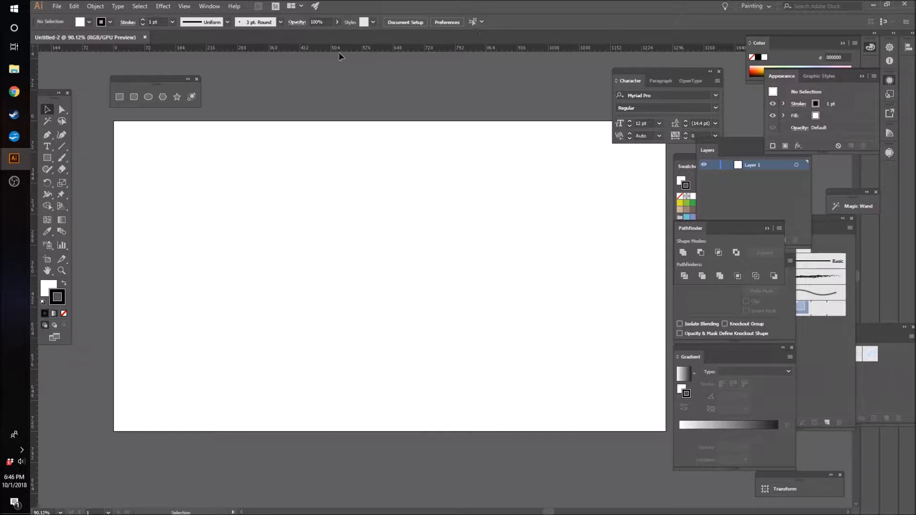
Step: Place a horizontal guide at about 273.5 pt across the artboard, then toggle guide visibility off and back on
{"action": "left_click_drag", "start_coordinate": [353, 48], "coordinate": [356, 239]}
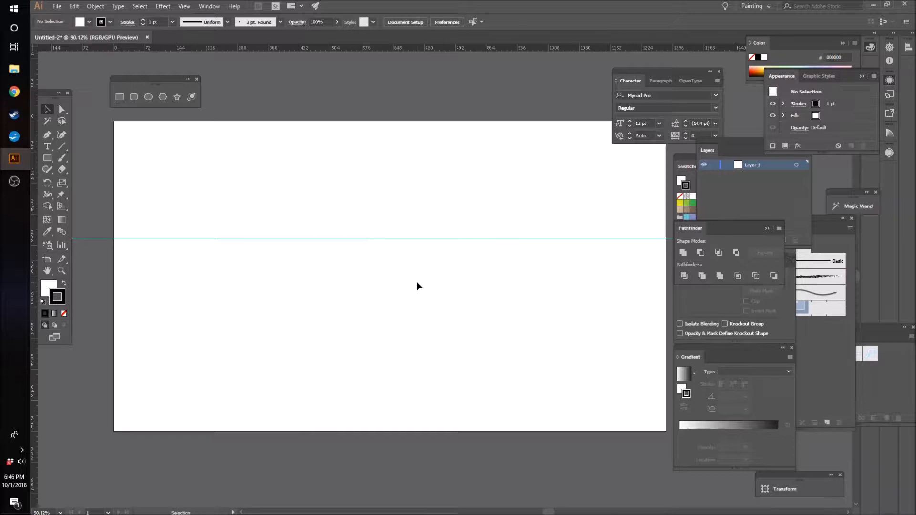
{"action": "key", "text": "ctrl+semicolon"}
{"action": "key", "text": "ctrl+semicolon"}
{"action": "key", "text": "ctrl+semicolon"}
{"action": "key", "text": "ctrl+semicolon"}
Step: Unlock the guides and duplicate the horizontal guide downward to about 372 pt and about 453 pt
{"action": "left_click", "coordinate": [185, 7]}
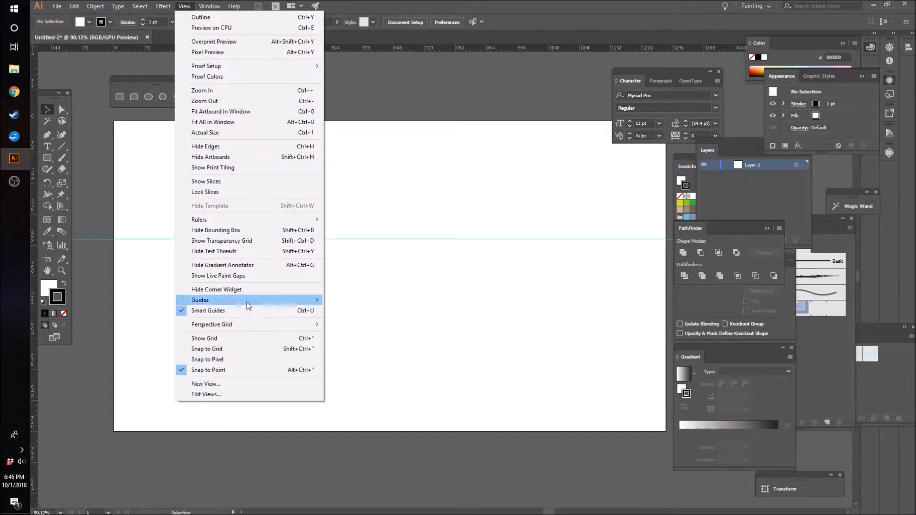
{"action": "mouse_move", "coordinate": [267, 301]}
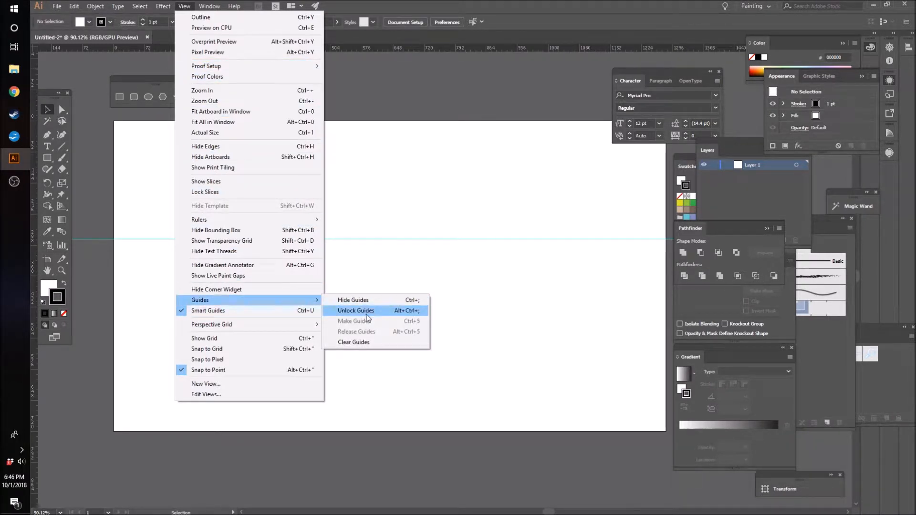
{"action": "left_click", "coordinate": [359, 315]}
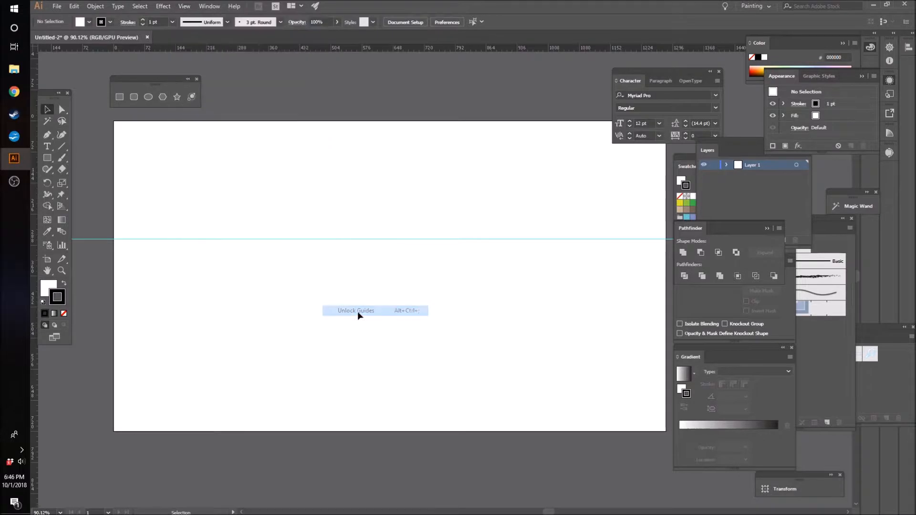
{"action": "left_click_drag", "start_coordinate": [357, 248], "coordinate": [357, 250]}
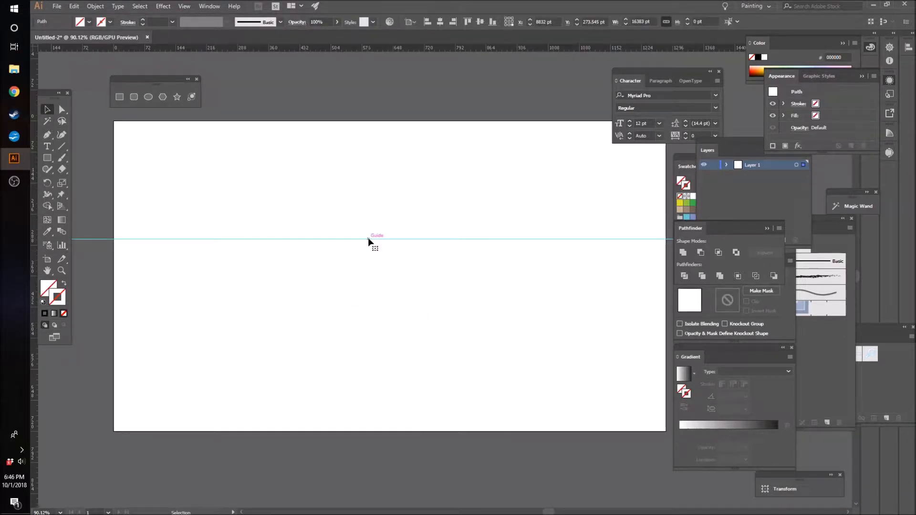
{"action": "left_click_drag", "start_coordinate": [376, 239], "coordinate": [380, 284]}
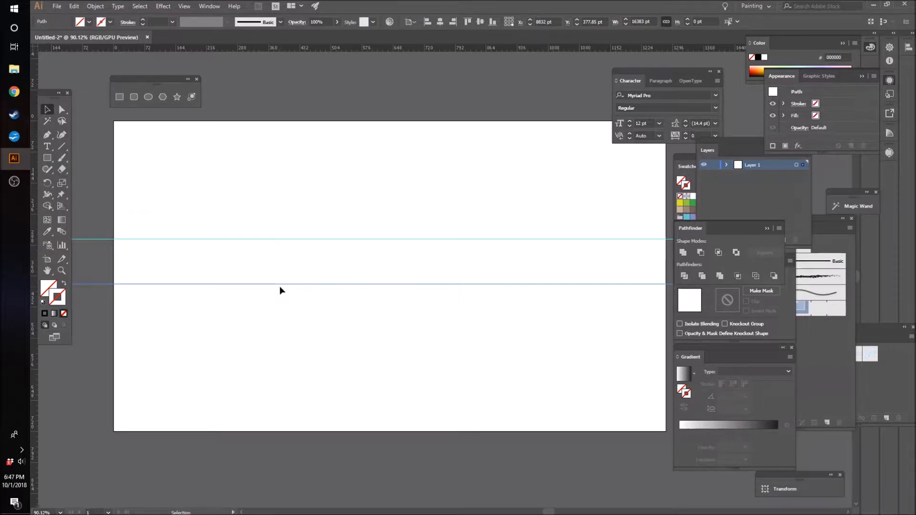
{"action": "left_click_drag", "start_coordinate": [282, 286], "coordinate": [335, 281]}
{"action": "left_click", "coordinate": [300, 278]}
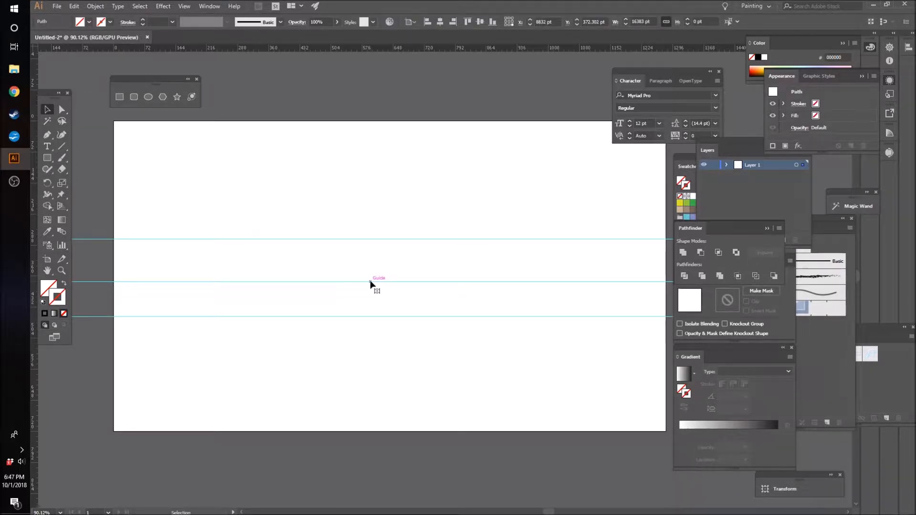
Step: Rotate the middle horizontal guide by -45° about its point near the artboard centre
{"action": "key", "text": "r"}
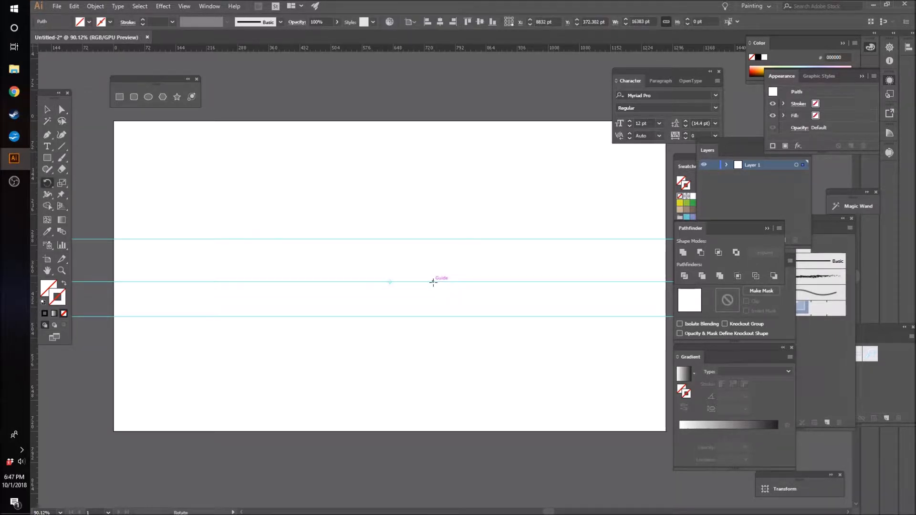
{"action": "left_click_drag", "start_coordinate": [439, 295], "coordinate": [411, 323]}
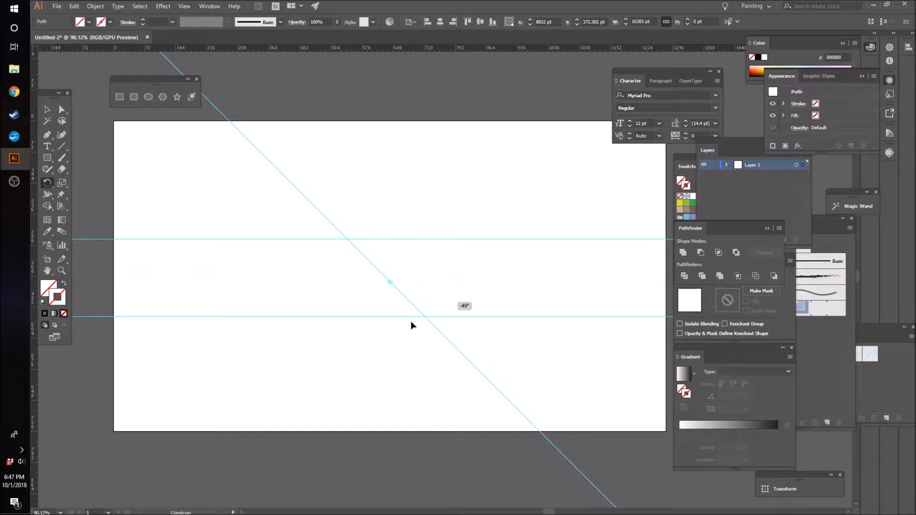
{"action": "left_click_drag", "start_coordinate": [411, 325], "coordinate": [411, 325]}
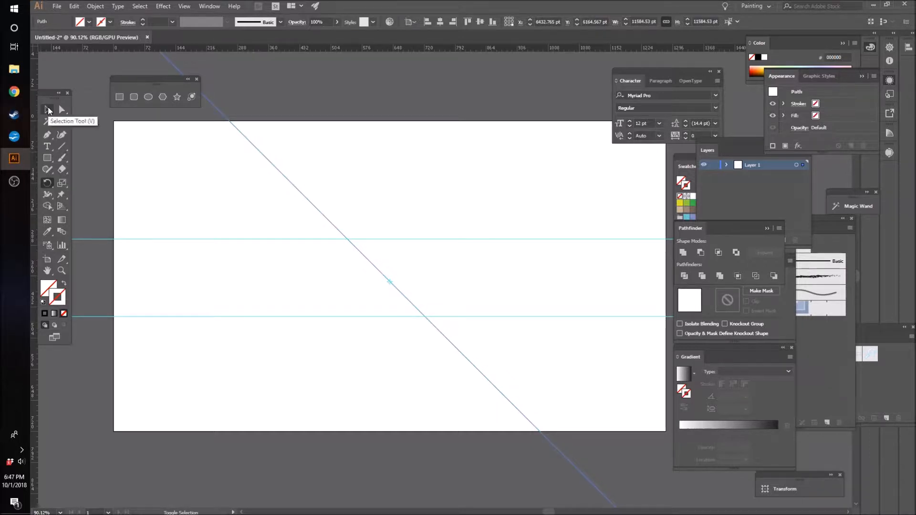
Step: Duplicate the diagonal guide about 76 pt to its right, parallel to the original
{"action": "left_click", "coordinate": [48, 110]}
{"action": "left_click", "coordinate": [393, 284]}
{"action": "left_click_drag", "start_coordinate": [395, 288], "coordinate": [427, 288]}
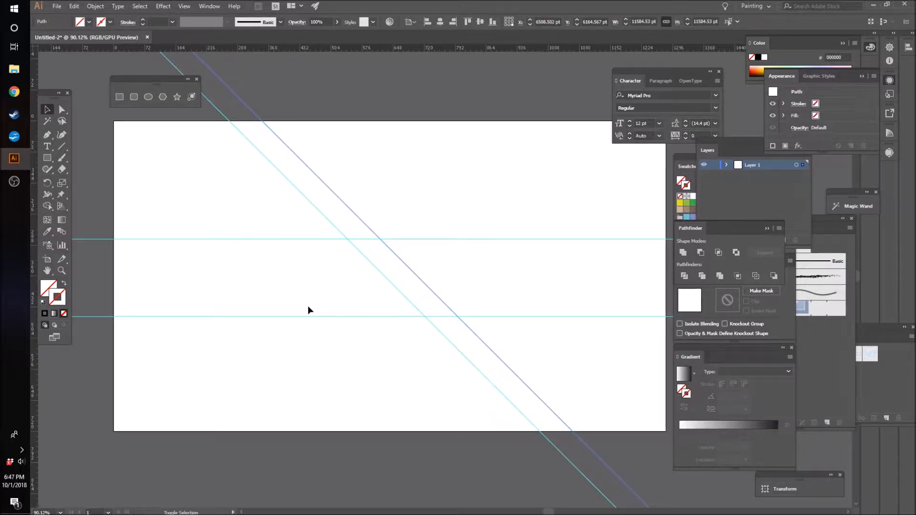
{"action": "left_click", "coordinate": [196, 153]}
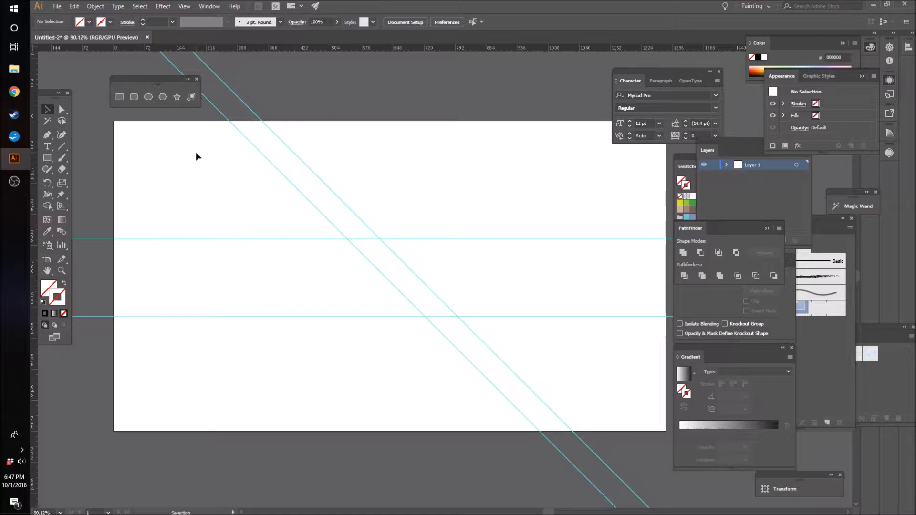
Step: Set the Pen tool's stroke to the dark grey 1A1A1A swatch with no fill, ready to draw at the guide intersections
{"action": "key", "text": "z"}
{"action": "left_click", "coordinate": [462, 315]}
{"action": "left_click_drag", "start_coordinate": [521, 278], "coordinate": [542, 293]}
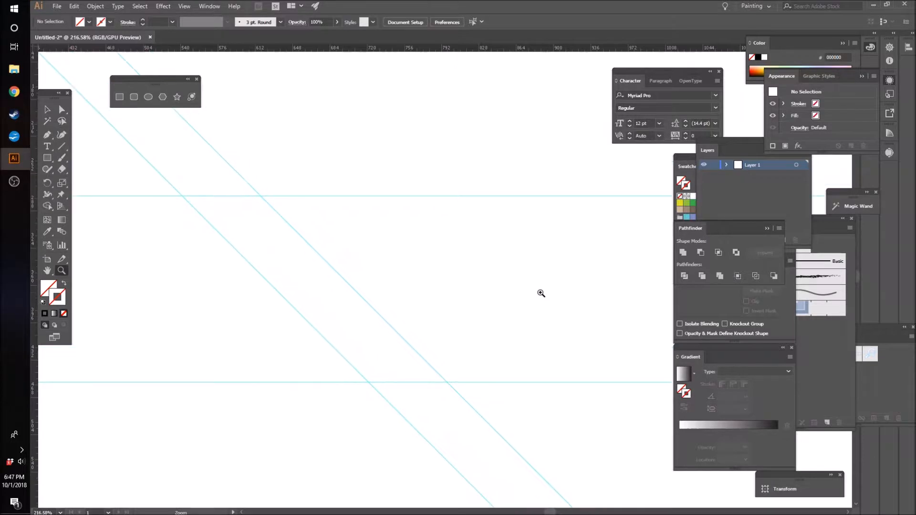
{"action": "key", "text": "p"}
{"action": "left_click", "coordinate": [693, 185]}
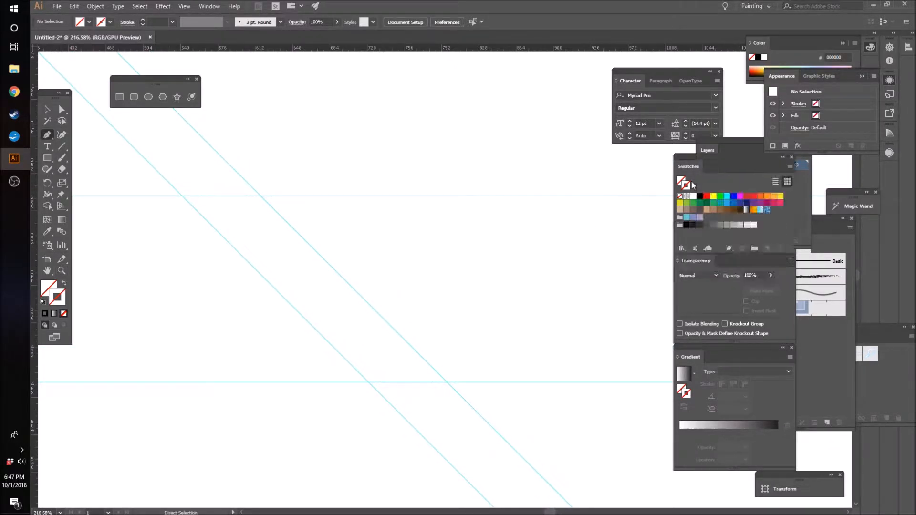
{"action": "left_click", "coordinate": [693, 226]}
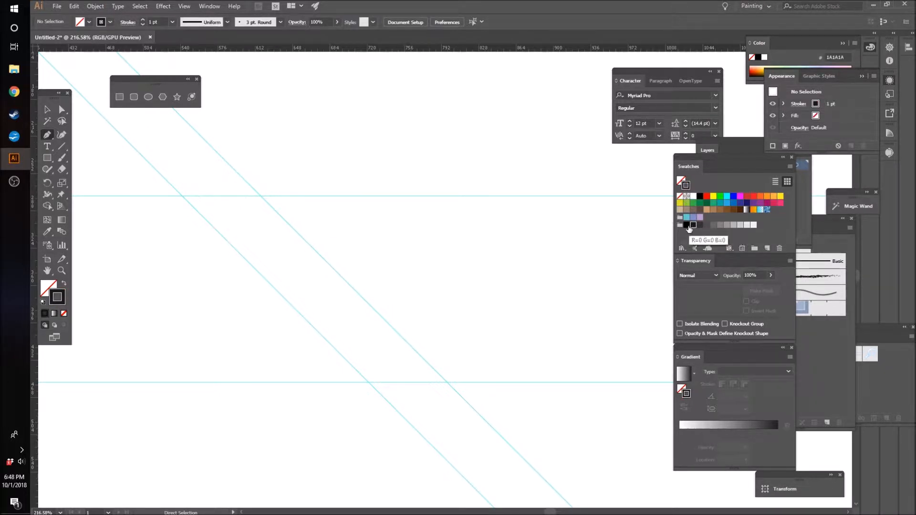
Step: Draw an open path from the upper-left guide intersection: an about 175 pt line along the upper guide, then a rounded bowl curving down and back
{"action": "left_click", "coordinate": [182, 196]}
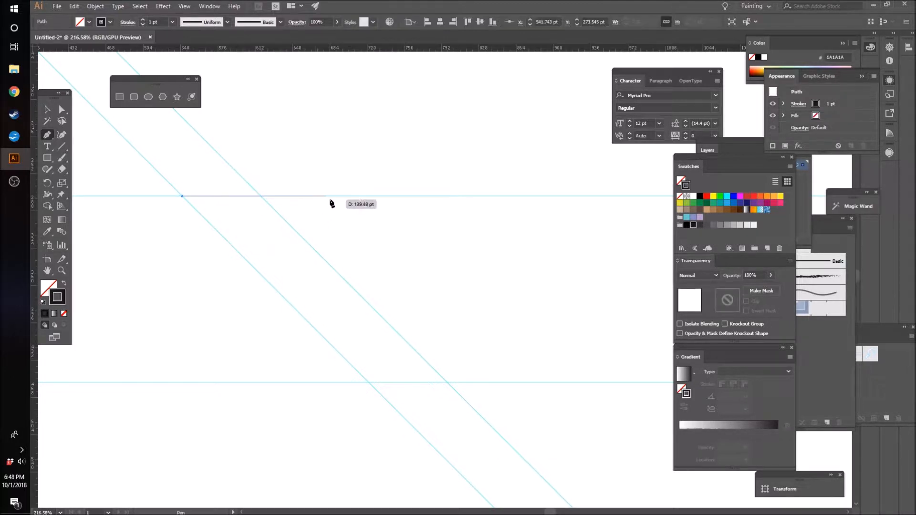
{"action": "left_click", "coordinate": [363, 195]}
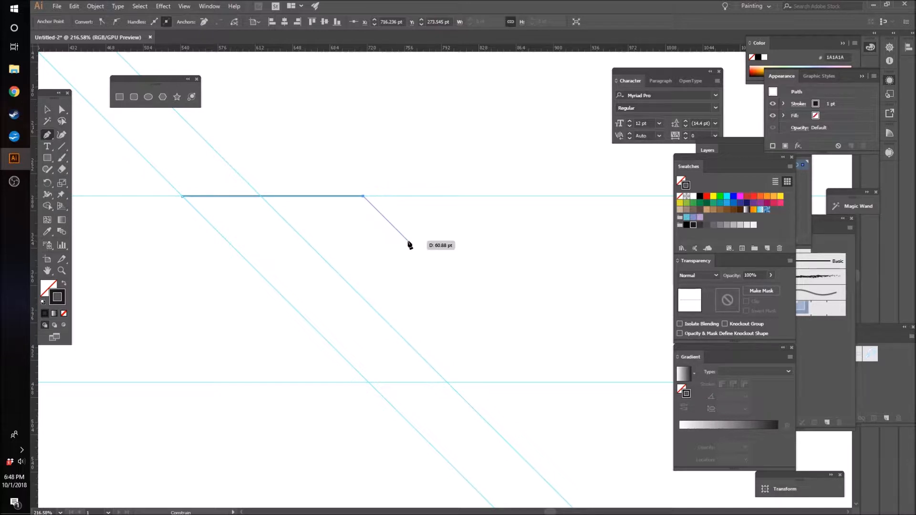
{"action": "left_click_drag", "start_coordinate": [408, 241], "coordinate": [403, 290]}
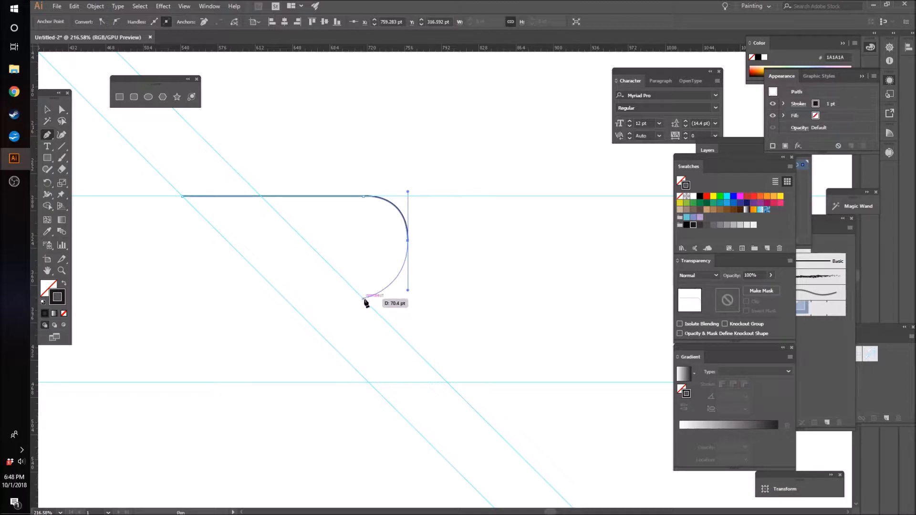
{"action": "left_click_drag", "start_coordinate": [366, 285], "coordinate": [369, 288]}
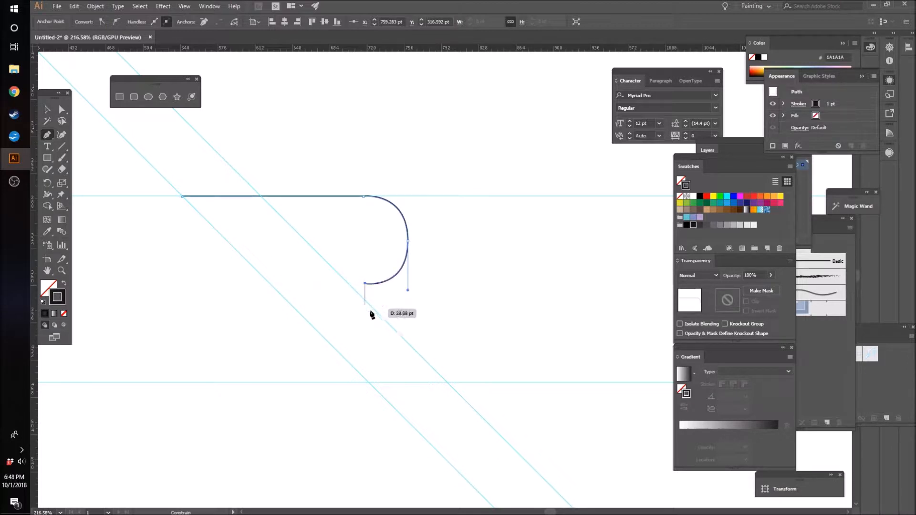
{"action": "left_click", "coordinate": [415, 337], "text": "ctrl"}
Step: Shift the bowl's three anchor points together about 16 pt left so its lower end meets the right diagonal guide
{"action": "key", "text": "a"}
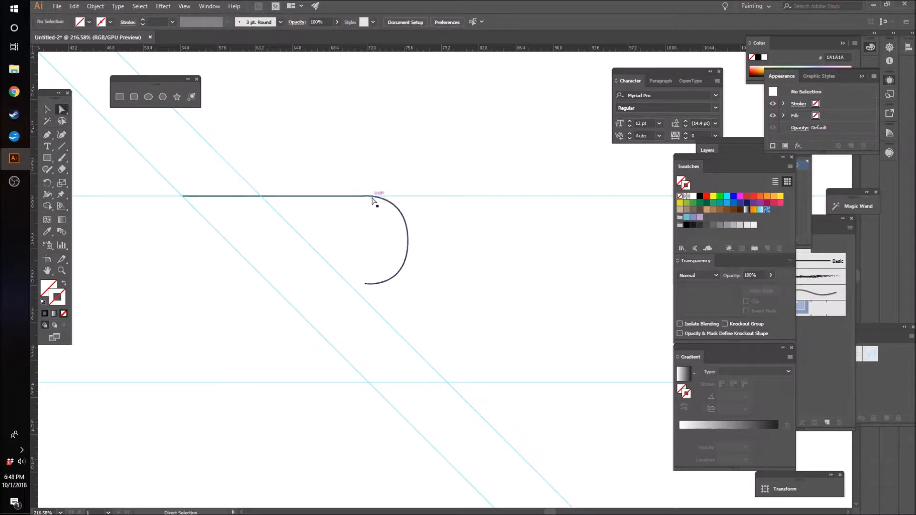
{"action": "left_click", "coordinate": [373, 199]}
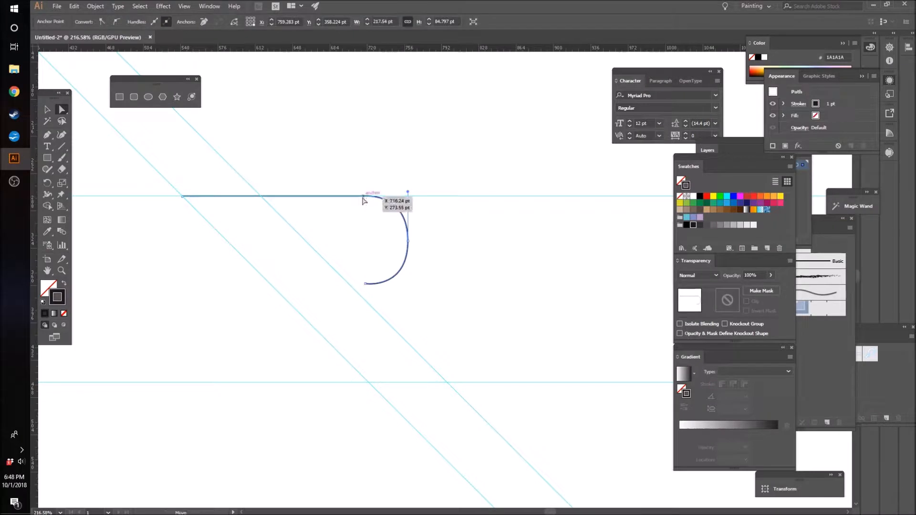
{"action": "left_click", "coordinate": [363, 197]}
{"action": "left_click", "coordinate": [366, 284], "text": "shift"}
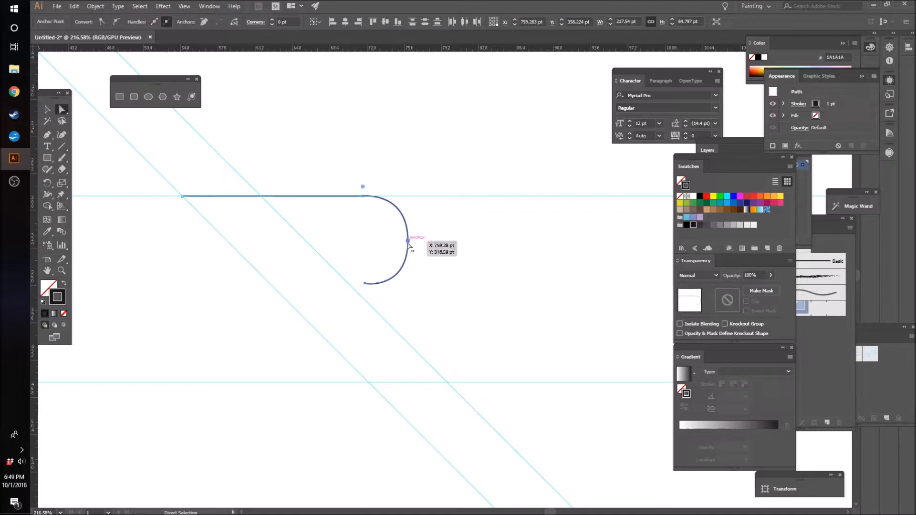
{"action": "left_click_drag", "start_coordinate": [407, 241], "coordinate": [393, 243]}
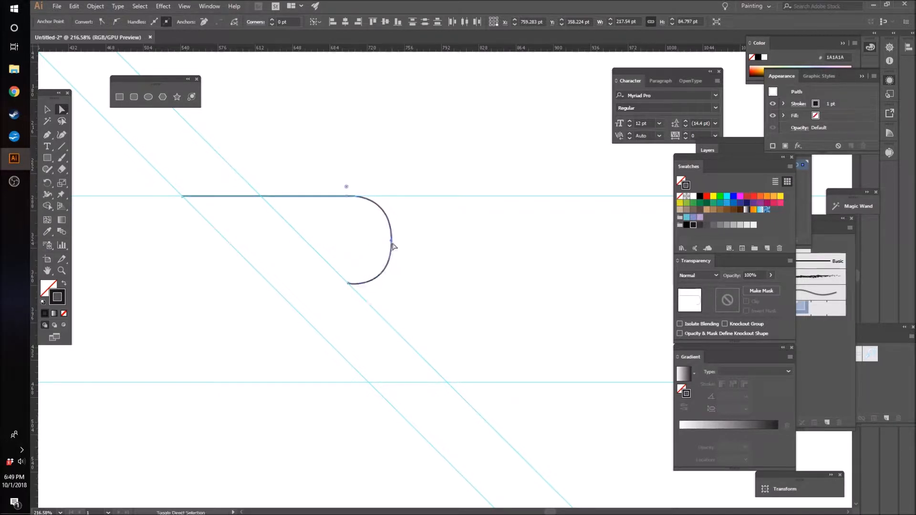
Step: Widen the bowl by moving its outermost anchor about 12 pt to the right
{"action": "left_click", "coordinate": [463, 253]}
{"action": "left_click", "coordinate": [392, 240]}
{"action": "left_click", "coordinate": [392, 242]}
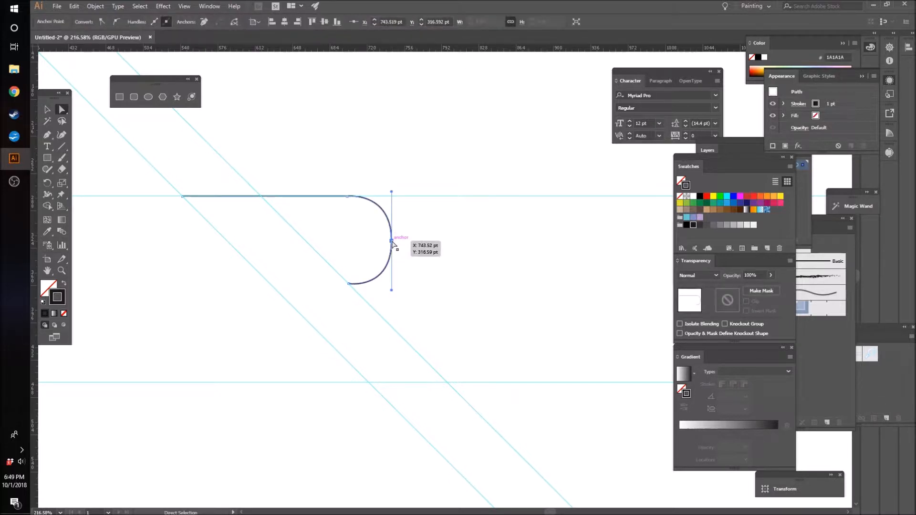
{"action": "left_click_drag", "start_coordinate": [392, 242], "coordinate": [404, 241]}
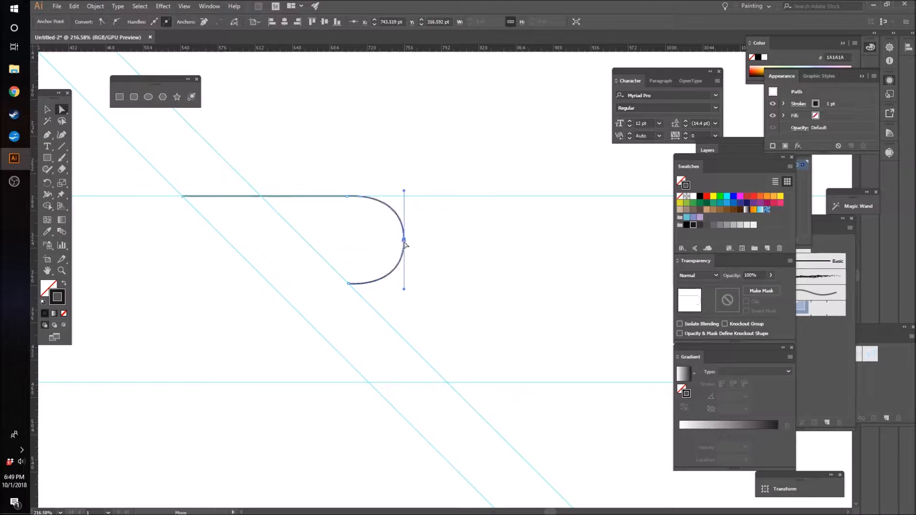
{"action": "left_click", "coordinate": [455, 263]}
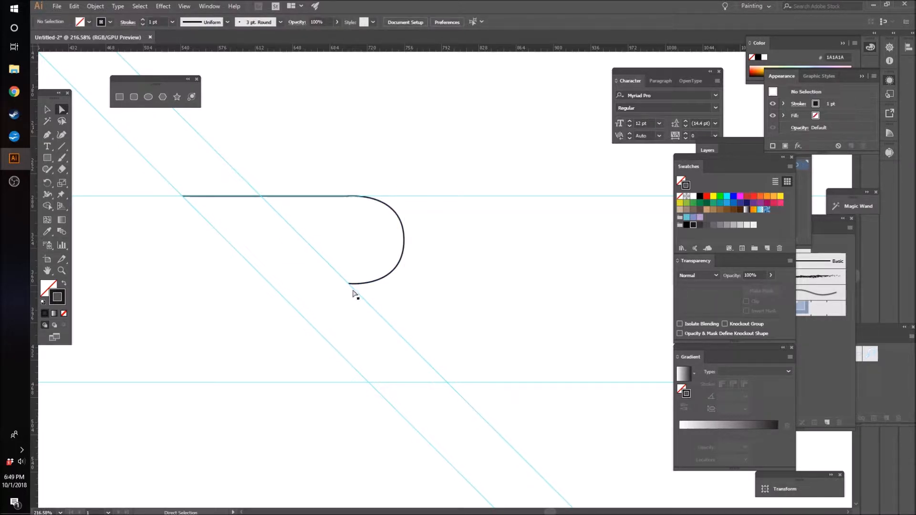
Step: Snap the anchor at the bowl's lower end exactly onto the right diagonal guide
{"action": "key", "text": "z"}
{"action": "left_click_drag", "start_coordinate": [353, 276], "coordinate": [473, 253]}
{"action": "left_click", "coordinate": [62, 110]}
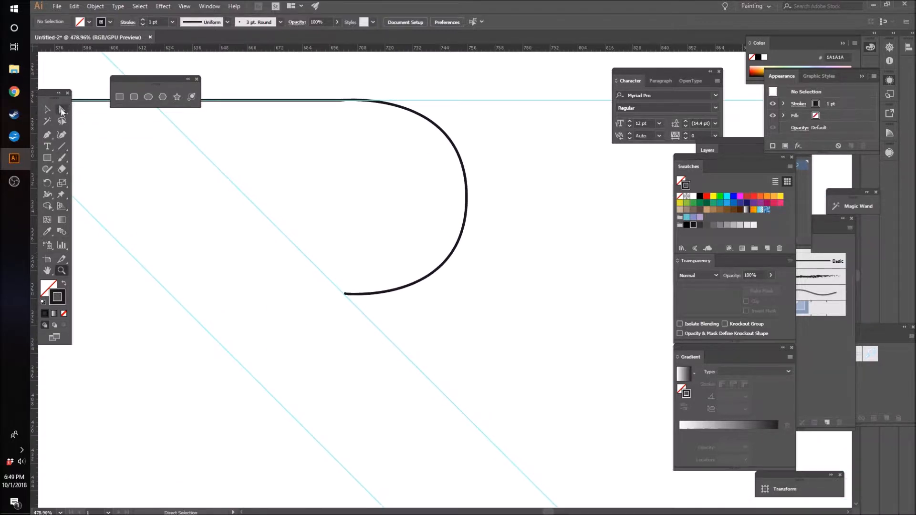
{"action": "left_click", "coordinate": [344, 294]}
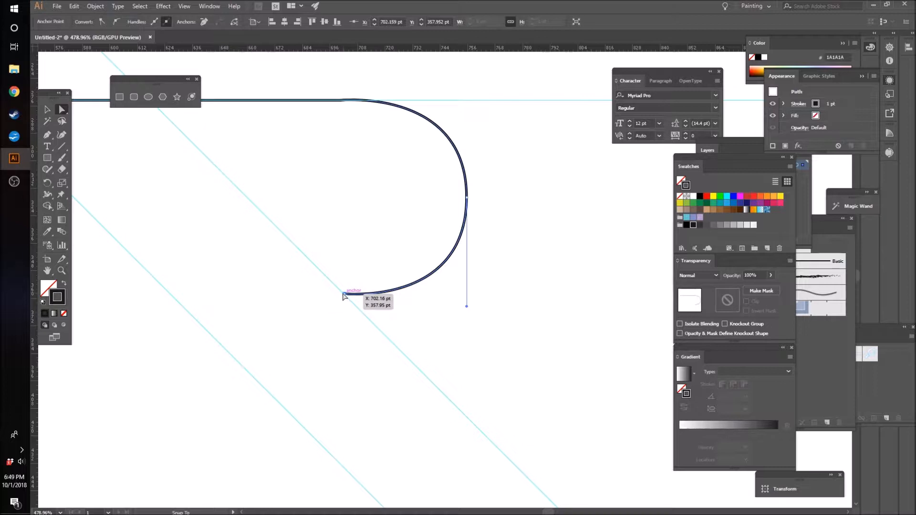
{"action": "left_click", "coordinate": [445, 320]}
Step: Extend the path from the bowl's lower end about 135 pt down the right diagonal guide, then about 76 pt back along the lower guide
{"action": "scroll", "coordinate": [435, 316], "scroll_direction": "down", "scroll_amount": 3}
{"action": "key", "text": "p"}
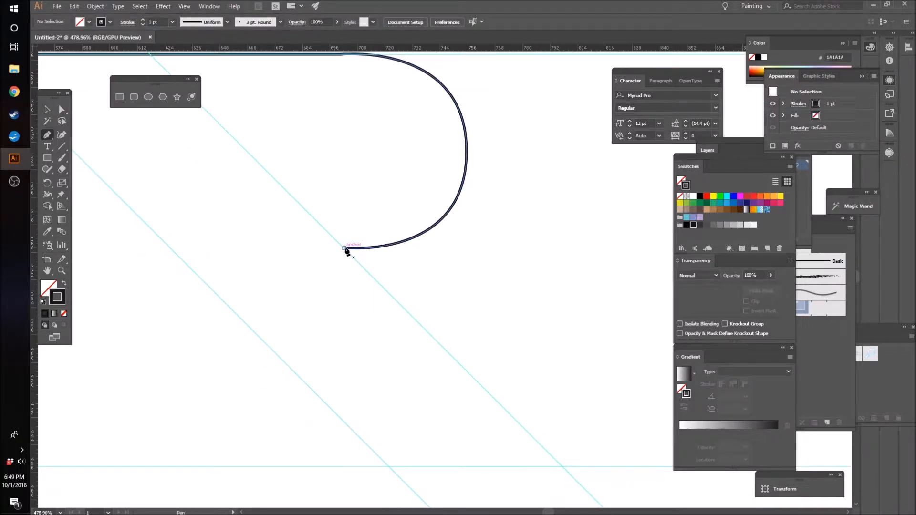
{"action": "left_click", "coordinate": [345, 248]}
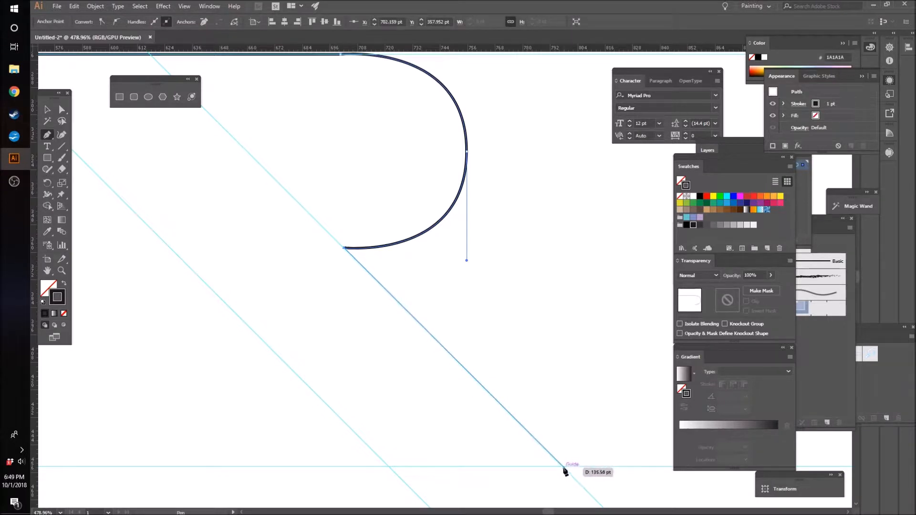
{"action": "left_click", "coordinate": [562, 466]}
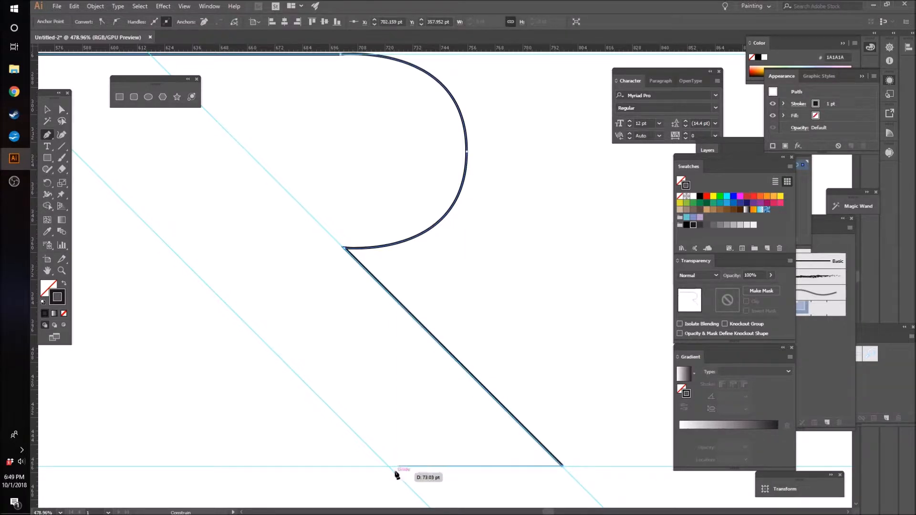
{"action": "left_click", "coordinate": [388, 466]}
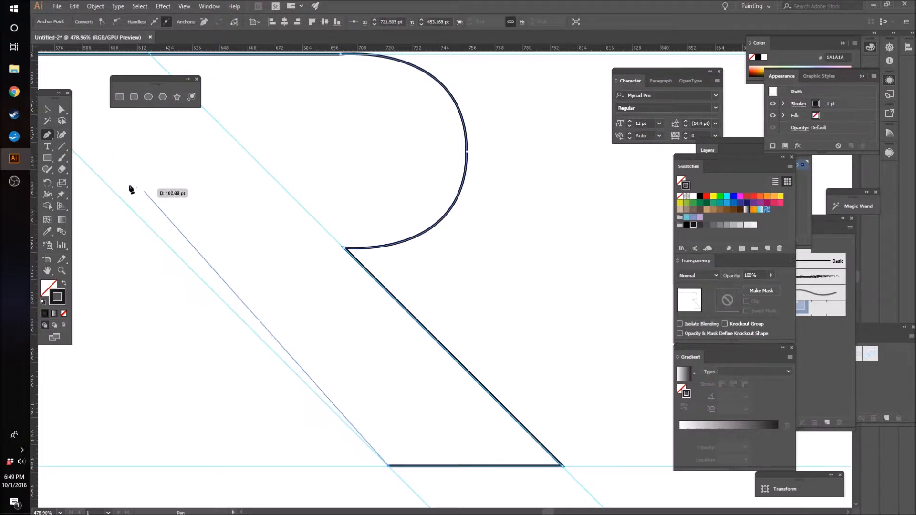
{"action": "key", "text": "ctrl+z"}
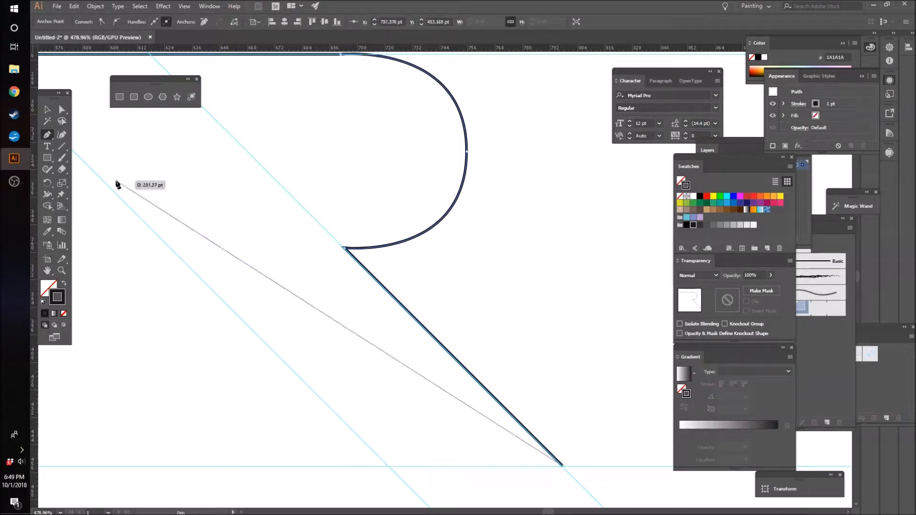
{"action": "left_click", "coordinate": [388, 466]}
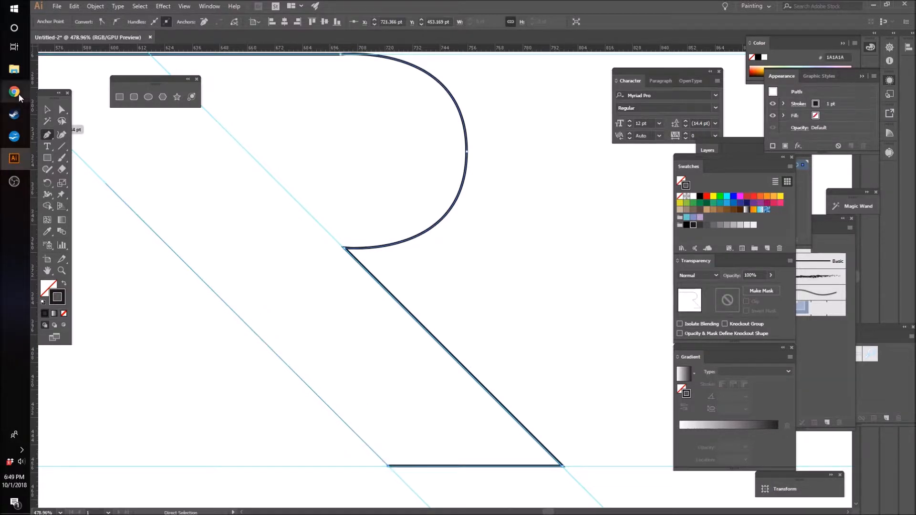
{"action": "left_click", "coordinate": [47, 109]}
{"action": "left_click", "coordinate": [592, 267]}
Step: Place a horizontal guide through the bowl's outermost anchor
{"action": "key", "text": "z"}
{"action": "left_click_drag", "start_coordinate": [579, 259], "coordinate": [511, 279]}
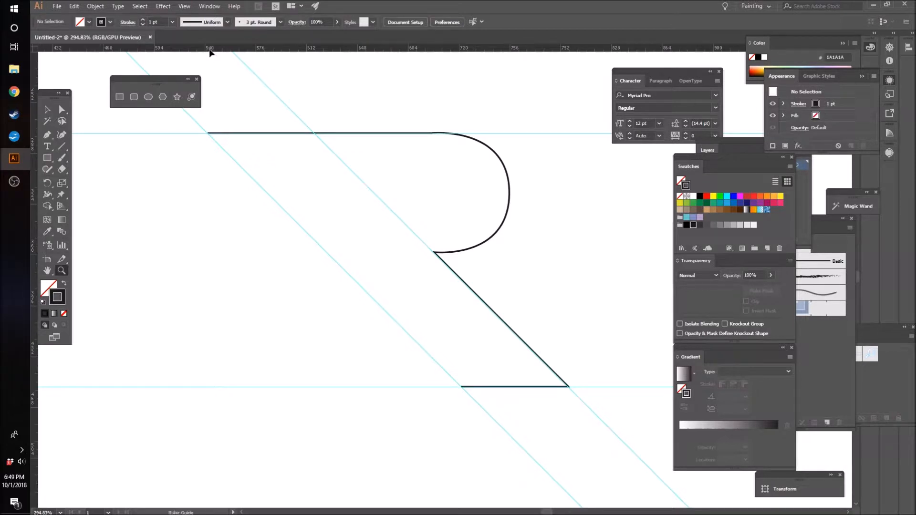
{"action": "left_click", "coordinate": [509, 195], "text": "ctrl"}
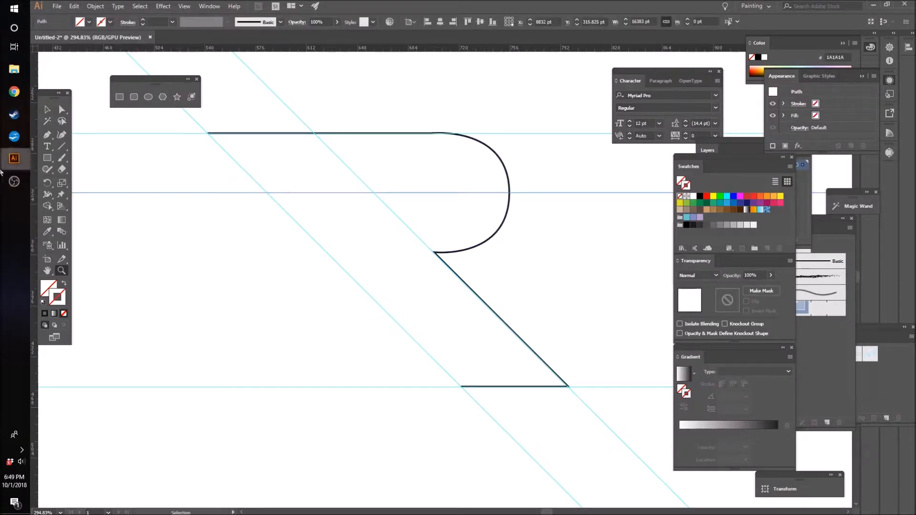
{"action": "left_click", "coordinate": [62, 110]}
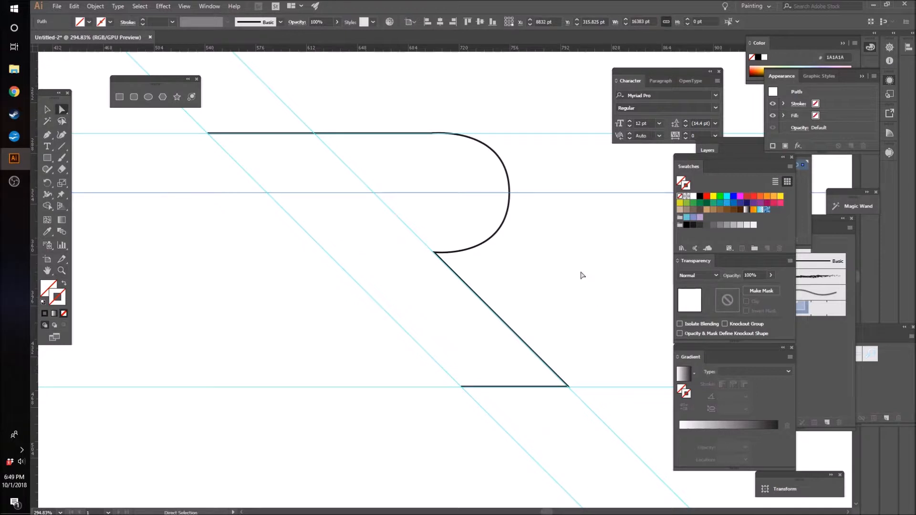
{"action": "key", "text": "ctrl+5"}
Step: Continue the path from the leg's lower-left corner about 180 pt up the left diagonal guide, then start a horizontal inner line about 96 pt long
{"action": "key", "text": "p"}
{"action": "left_click", "coordinate": [461, 387]}
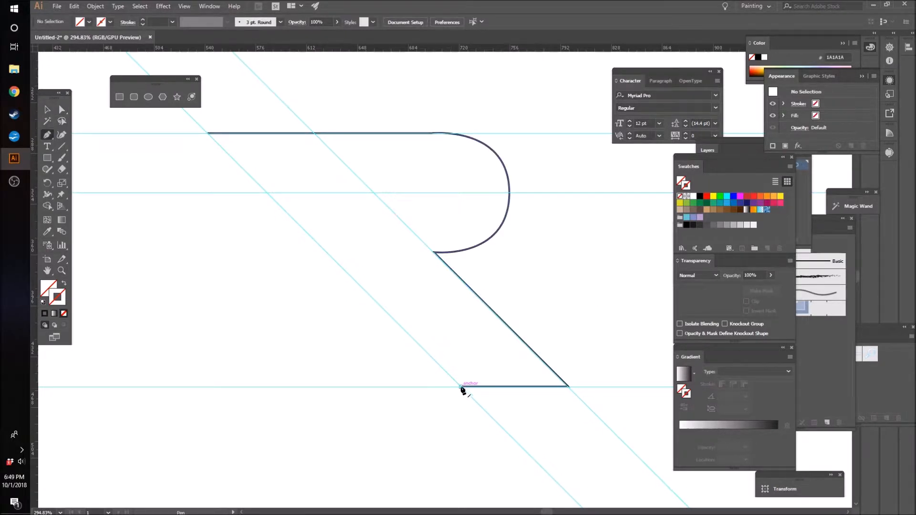
{"action": "left_click", "coordinate": [281, 207]}
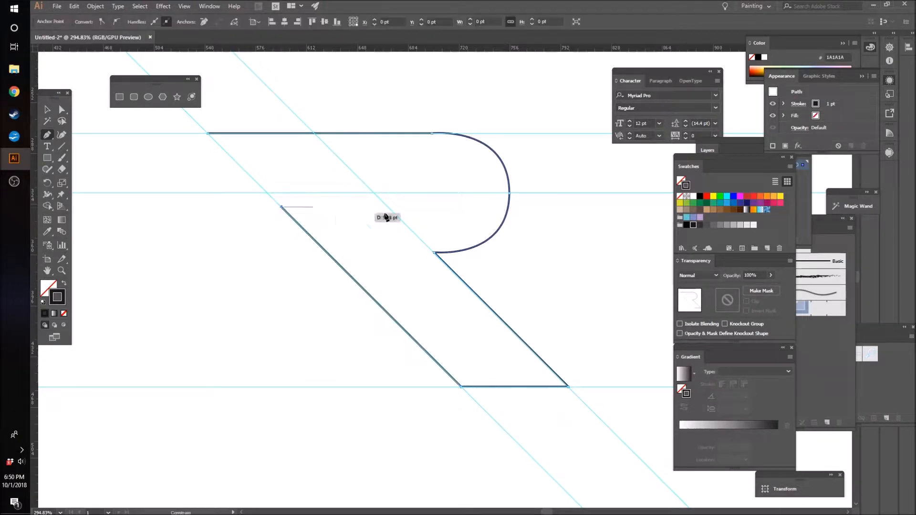
{"action": "left_click", "coordinate": [434, 208]}
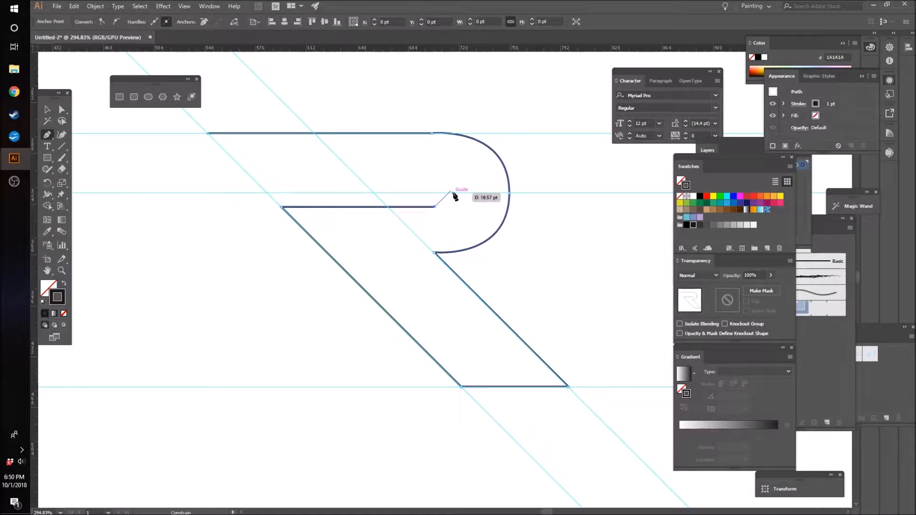
{"action": "key", "text": "ctrl+z"}
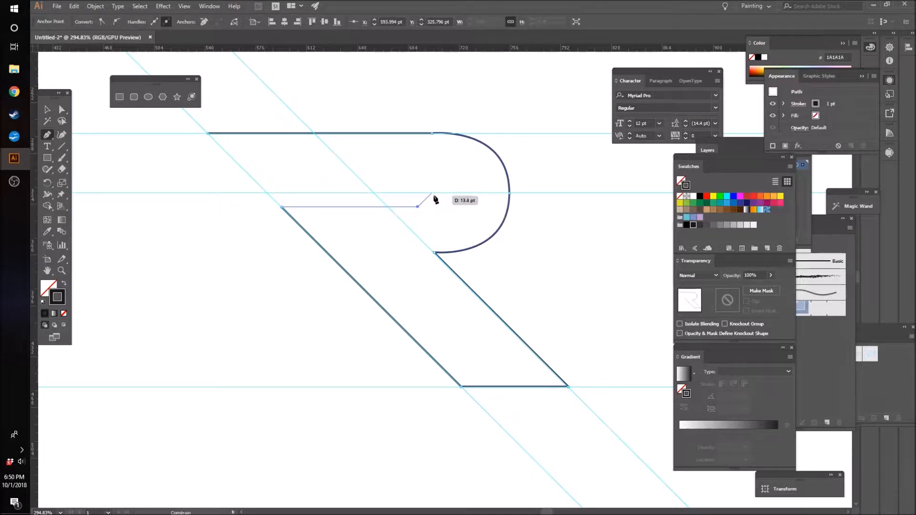
Step: Draw the slot's rounded inner end and its upper line back to the left diagonal guide, then close the outline at the starting corner
{"action": "left_click_drag", "start_coordinate": [432, 194], "coordinate": [433, 180]}
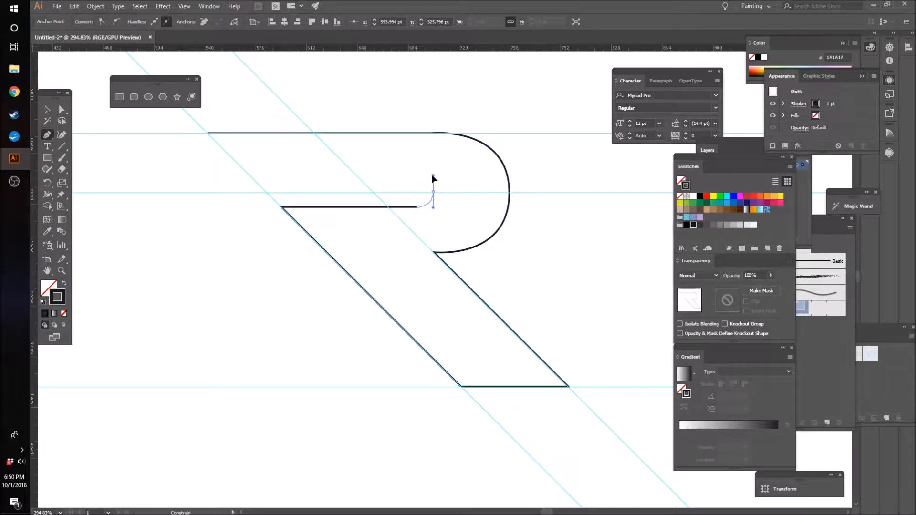
{"action": "left_click_drag", "start_coordinate": [433, 177], "coordinate": [433, 175]}
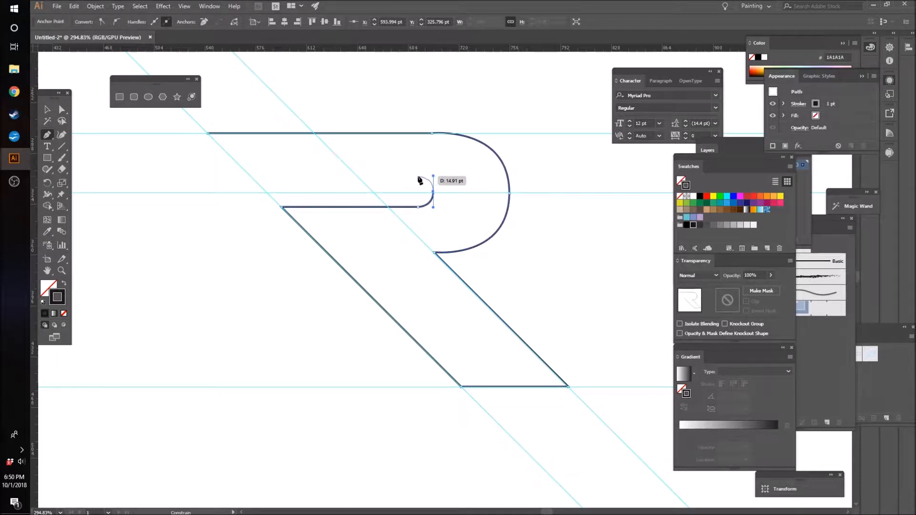
{"action": "left_click", "coordinate": [417, 176]}
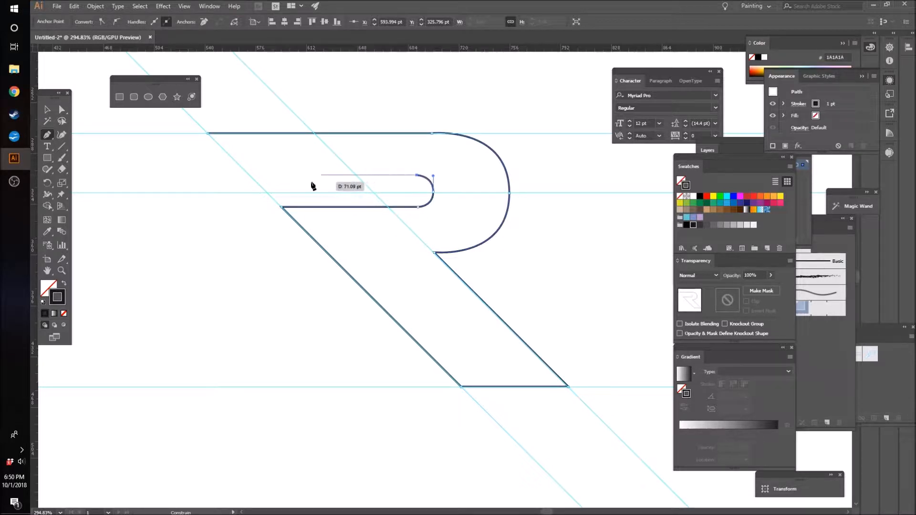
{"action": "left_click", "coordinate": [249, 176]}
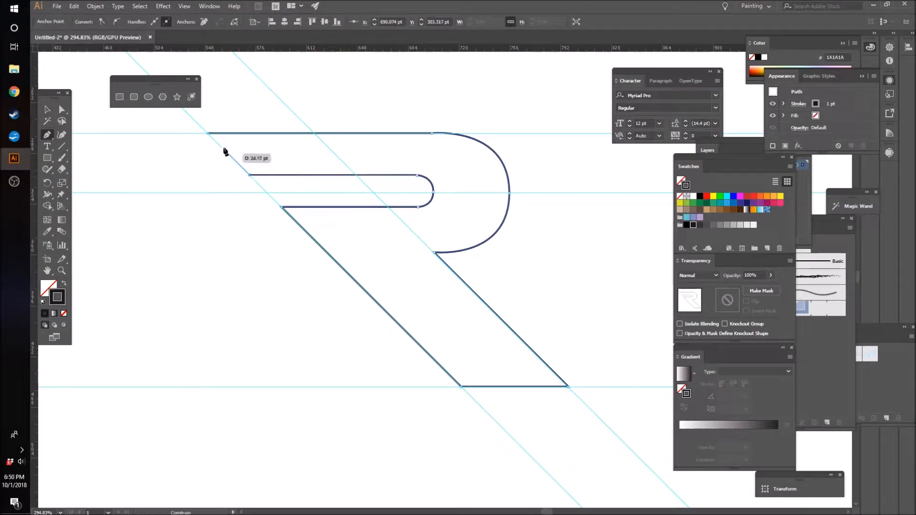
{"action": "left_click", "coordinate": [208, 134]}
{"action": "left_click", "coordinate": [47, 110]}
{"action": "left_click", "coordinate": [225, 310]}
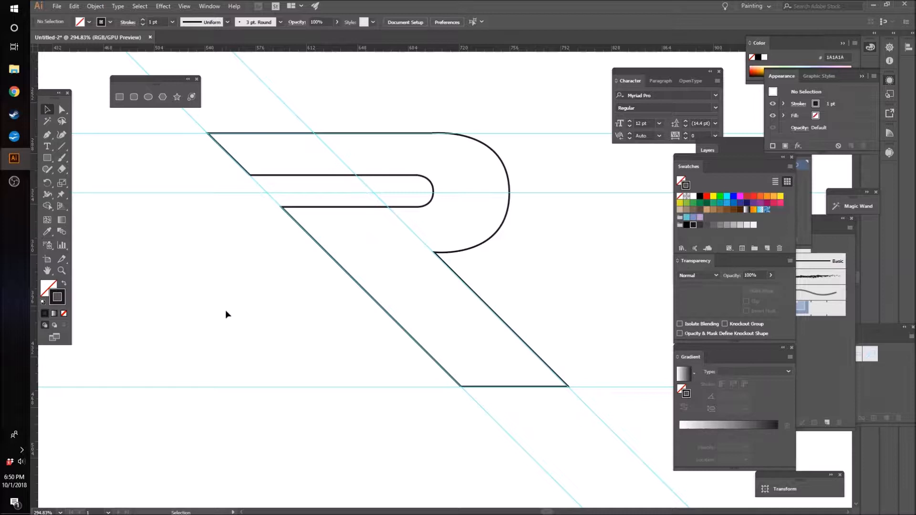
Step: Place a vertical guide through the leg's lower-right corner
{"action": "left_click", "coordinate": [63, 110]}
{"action": "left_click_drag", "start_coordinate": [509, 193], "coordinate": [520, 195]}
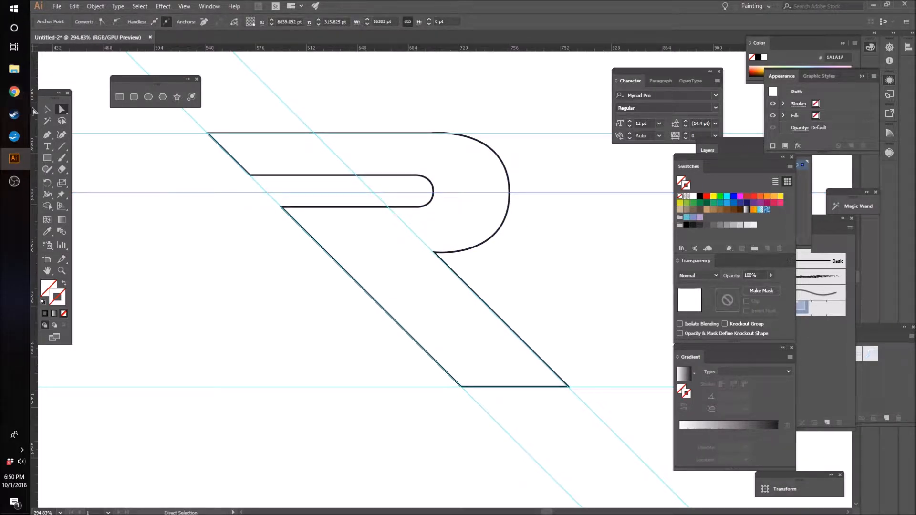
{"action": "left_click", "coordinate": [568, 390]}
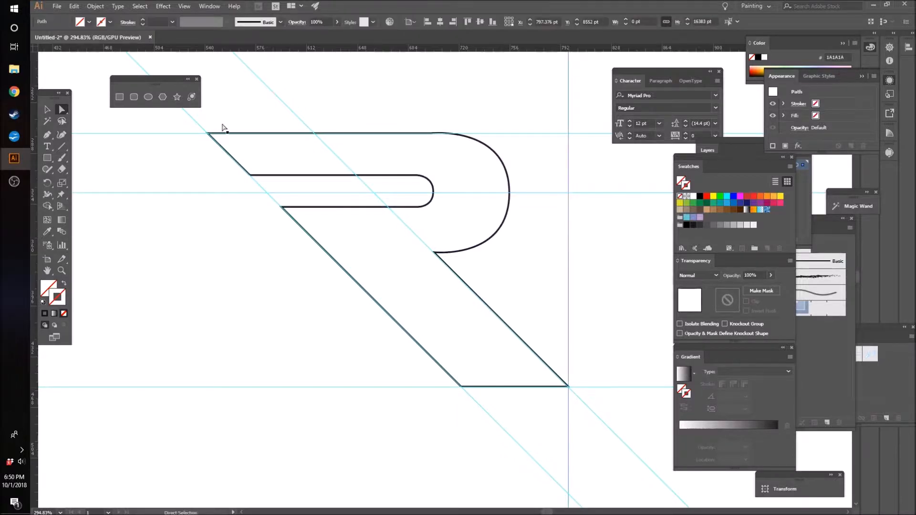
Step: Widen the bowl by moving its outermost anchor about 41 pt right onto the vertical guide
{"action": "left_click", "coordinate": [510, 186]}
{"action": "left_click_drag", "start_coordinate": [510, 189], "coordinate": [569, 194]}
{"action": "left_click", "coordinate": [607, 261]}
Step: Lengthen the inner slot by moving the three anchors of its rounded end together about 32 pt to the right
{"action": "key", "text": "z"}
{"action": "left_click_drag", "start_coordinate": [604, 269], "coordinate": [464, 275]}
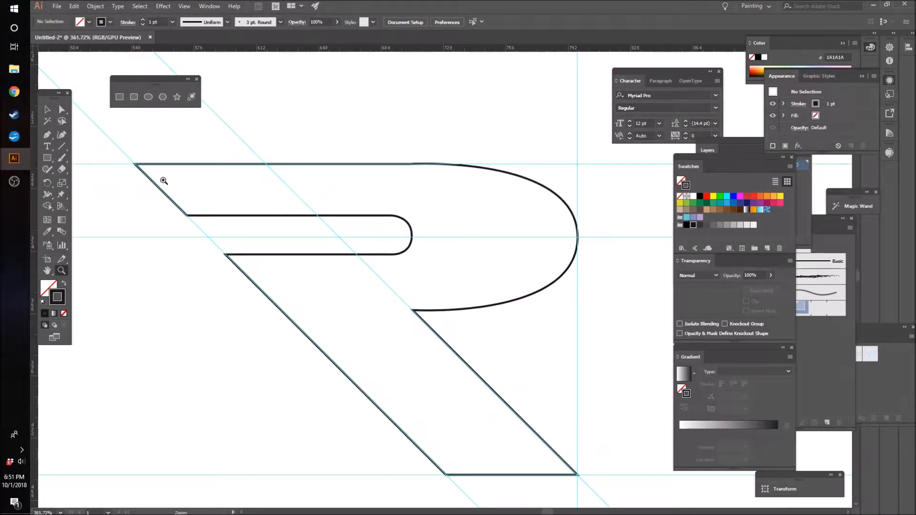
{"action": "left_click", "coordinate": [62, 110]}
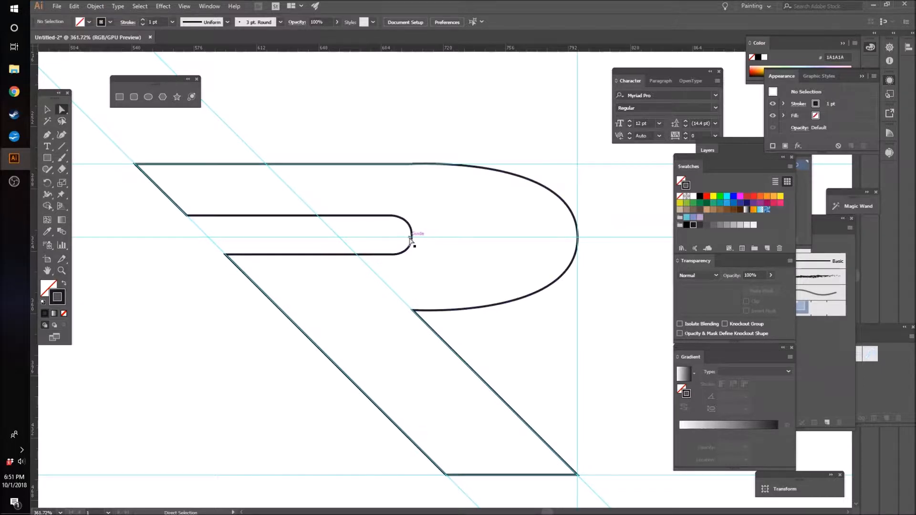
{"action": "left_click_drag", "start_coordinate": [412, 235], "coordinate": [462, 237]}
{"action": "key", "text": "ctrl+z"}
{"action": "left_click", "coordinate": [395, 255]}
{"action": "left_click_drag", "start_coordinate": [392, 257], "coordinate": [452, 256]}
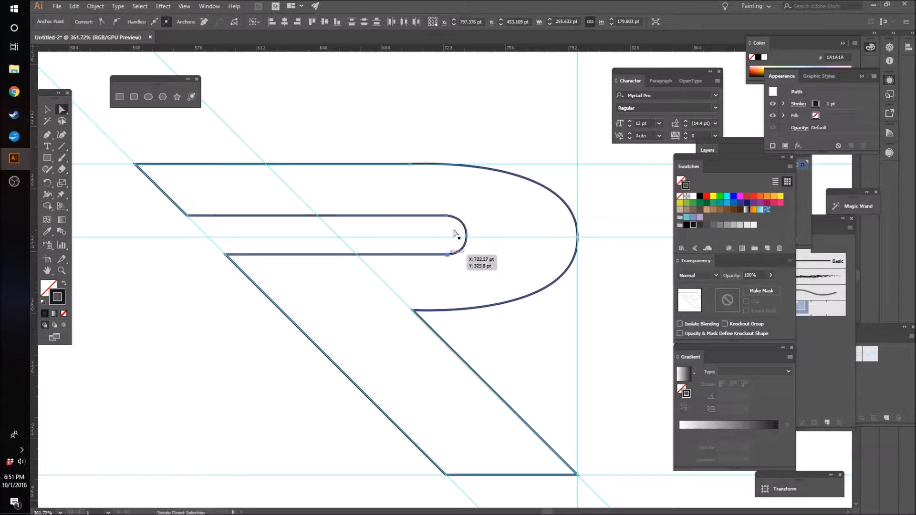
{"action": "left_click", "coordinate": [578, 162]}
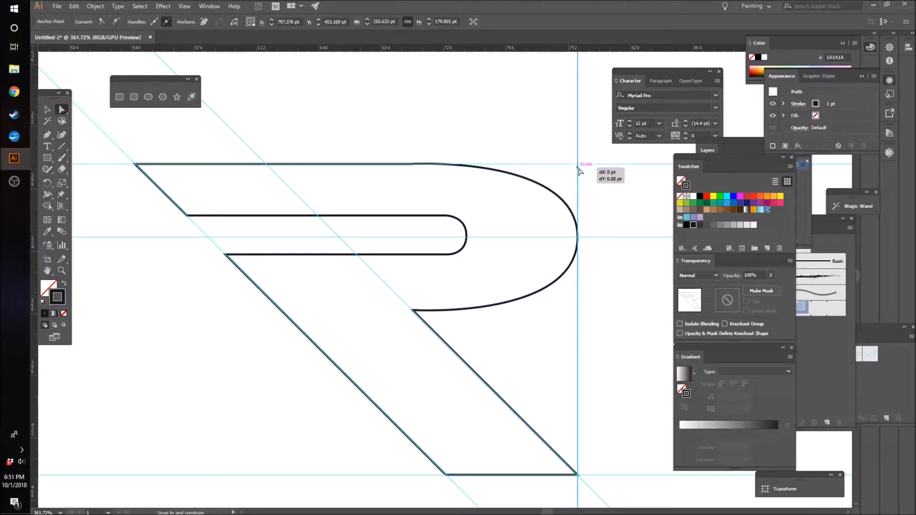
{"action": "left_click", "coordinate": [576, 228]}
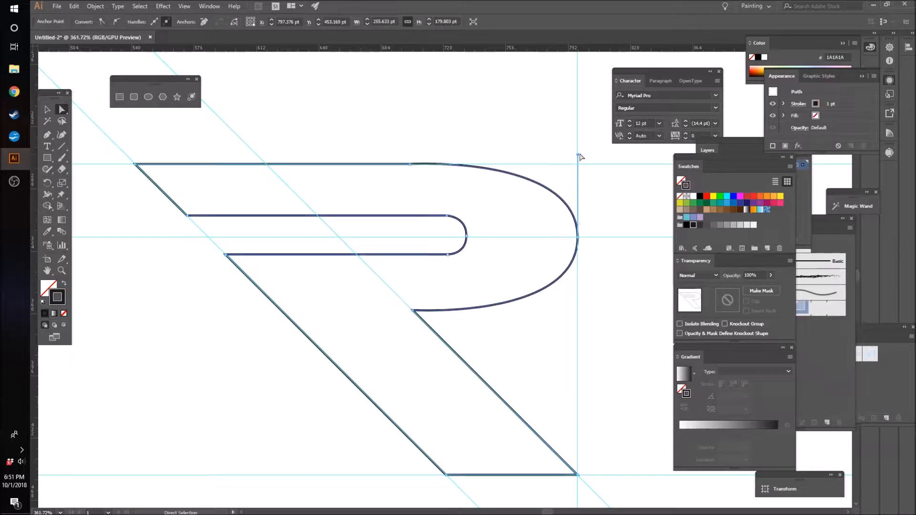
{"action": "left_click_drag", "start_coordinate": [578, 155], "coordinate": [581, 165]}
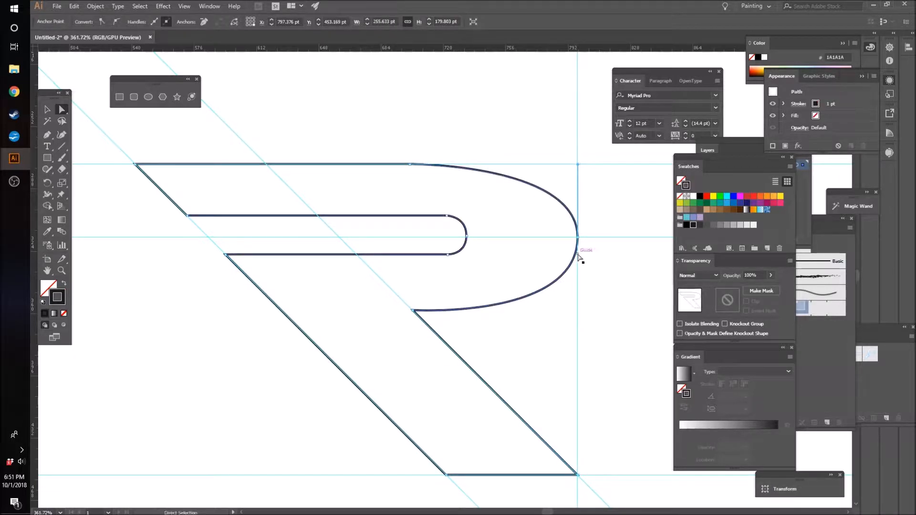
{"action": "left_click", "coordinate": [607, 299]}
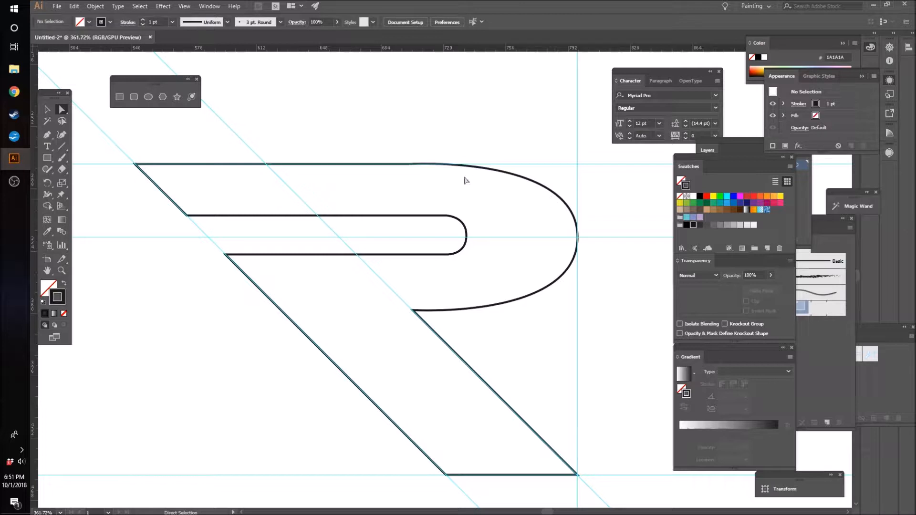
Step: Shorten both handles of the bowl's outermost anchor, the upper one to the upper guide and the lower one level with the bowl's lower end
{"action": "left_click", "coordinate": [548, 190]}
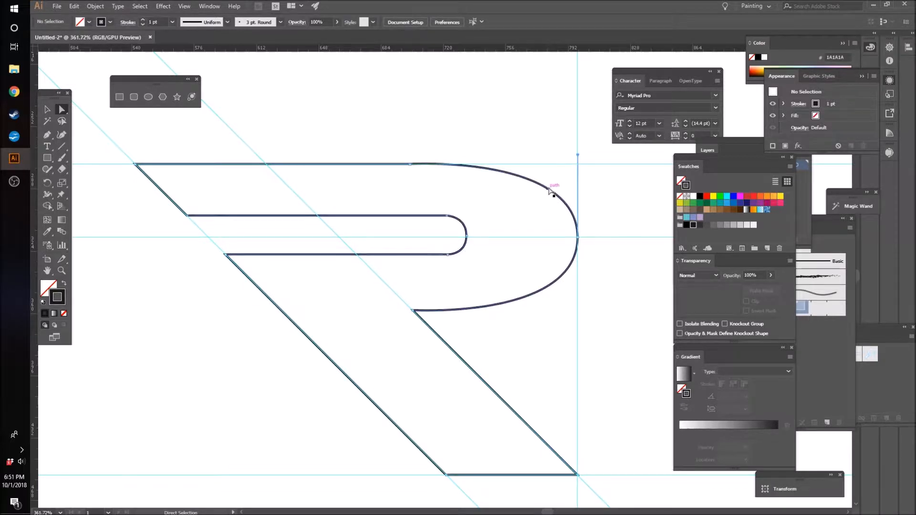
{"action": "left_click_drag", "start_coordinate": [579, 155], "coordinate": [579, 165]}
{"action": "left_click", "coordinate": [603, 202]}
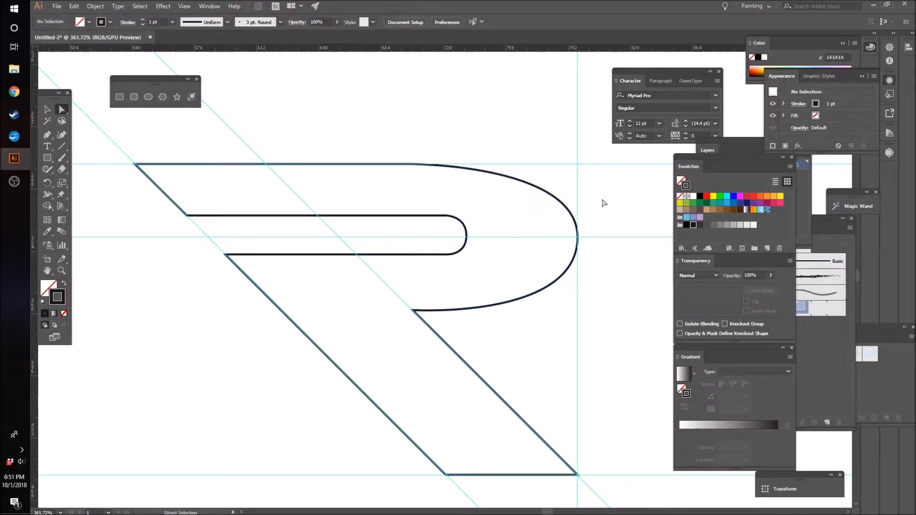
{"action": "left_click", "coordinate": [567, 275]}
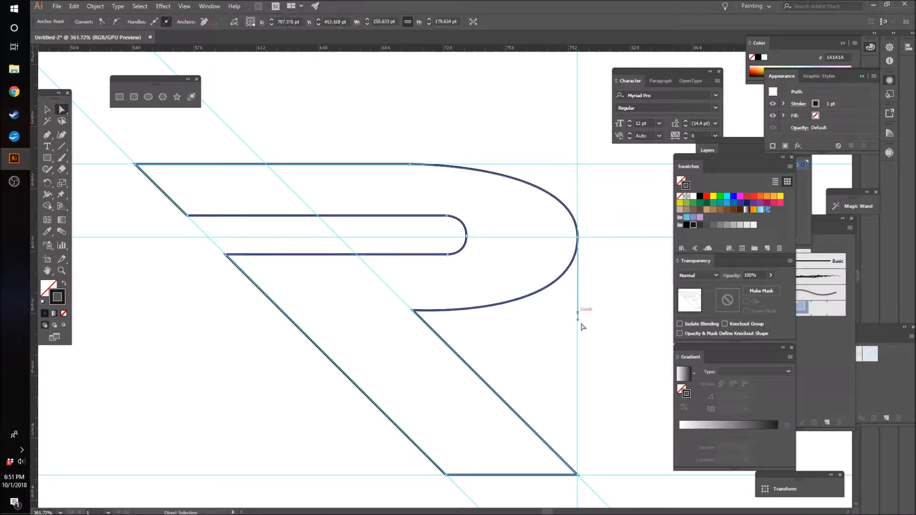
{"action": "left_click_drag", "start_coordinate": [578, 320], "coordinate": [582, 308]}
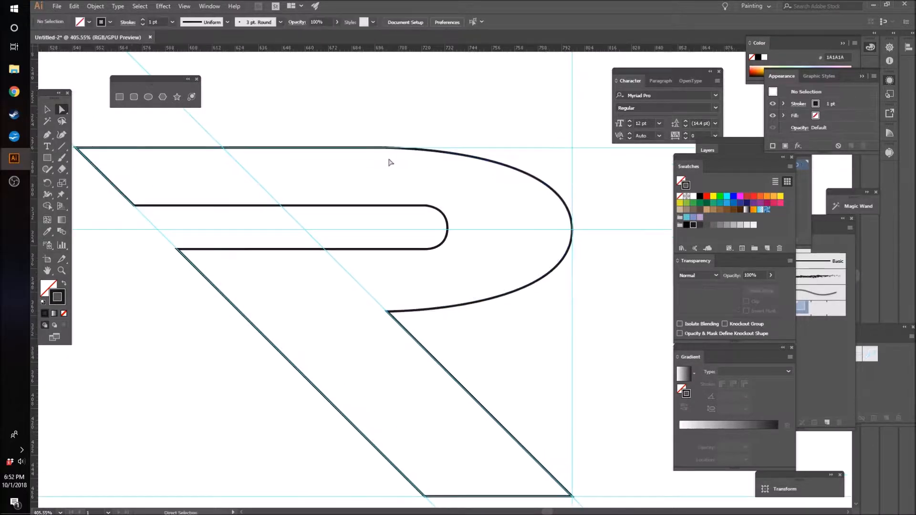
Step: Move the anchor where the top edge meets the bowl about 28 pt right along the upper guide
{"action": "left_click", "coordinate": [416, 152]}
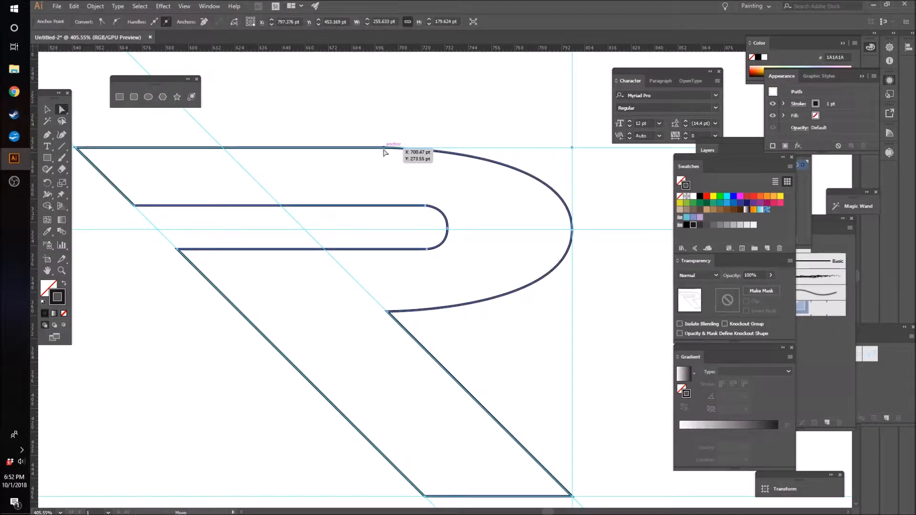
{"action": "left_click", "coordinate": [385, 149]}
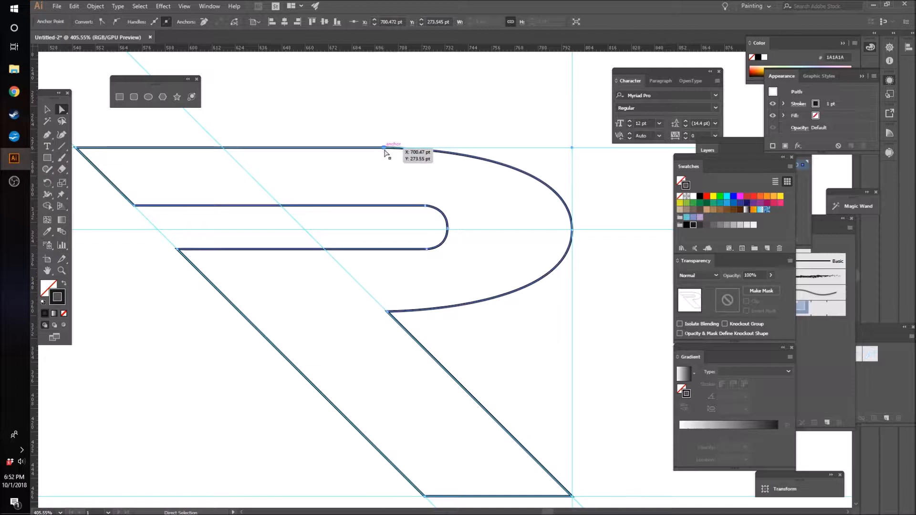
{"action": "left_click_drag", "start_coordinate": [392, 149], "coordinate": [439, 151]}
{"action": "left_click", "coordinate": [409, 113]}
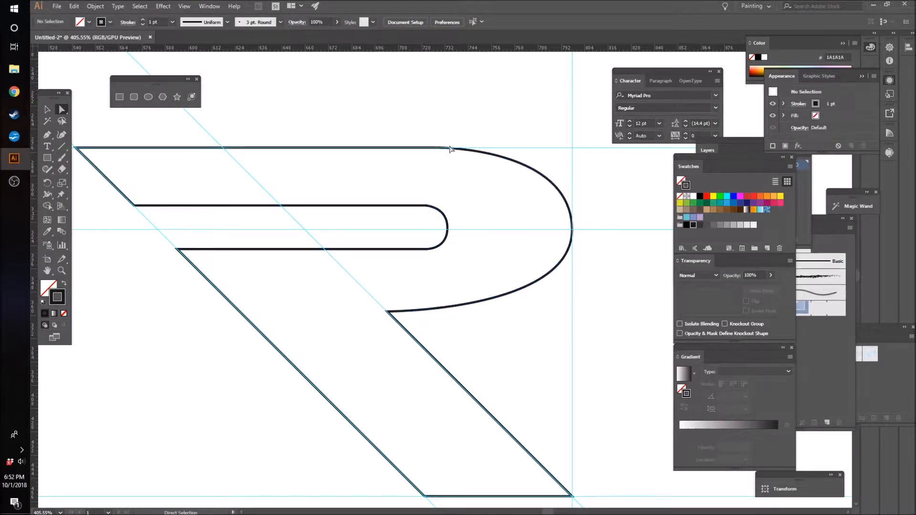
Step: Reshape the bowl's lower curve by adjusting its direction handle so the curve meets the leg almost horizontally
{"action": "left_click", "coordinate": [406, 313]}
{"action": "left_click", "coordinate": [573, 252]}
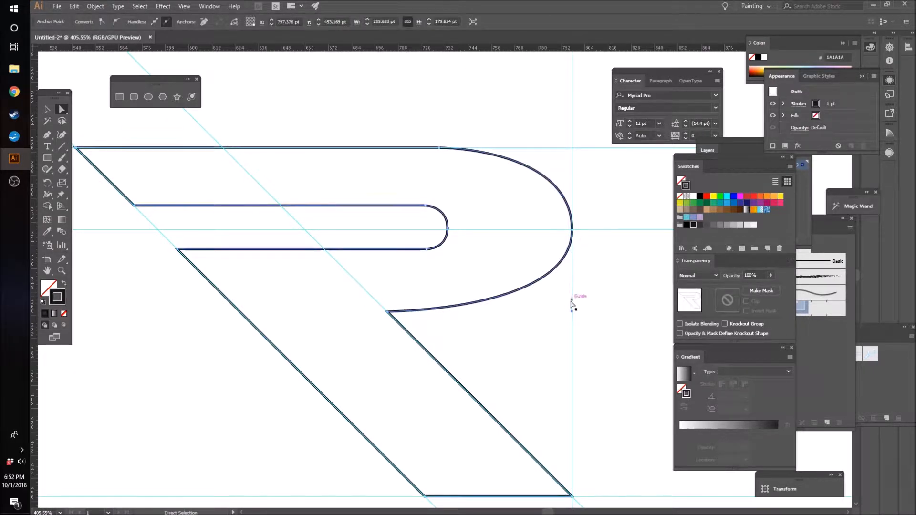
{"action": "left_click_drag", "start_coordinate": [573, 314], "coordinate": [515, 344]}
{"action": "left_click", "coordinate": [604, 320]}
Step: Place two vertical guides, one through the slot's upper-left corner and one through the R's upper-left corner
{"action": "key", "text": "z"}
{"action": "key", "text": "v"}
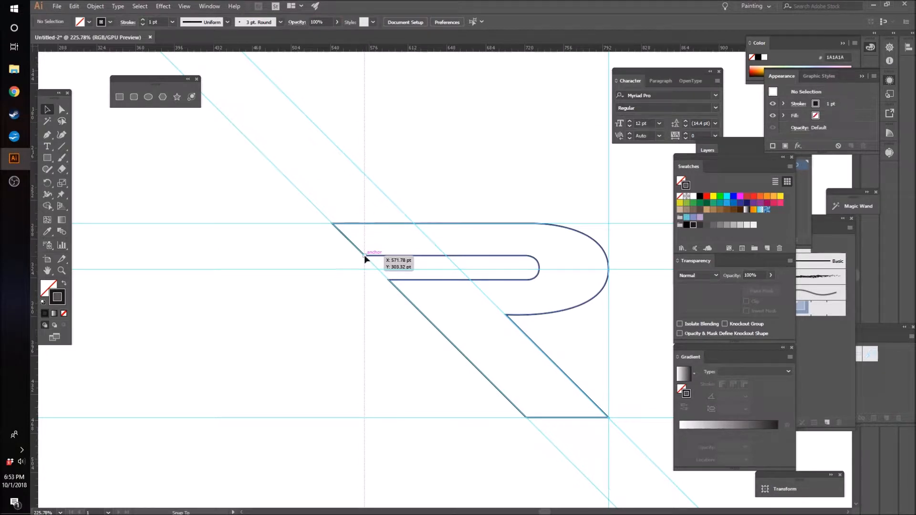
{"action": "left_click_drag", "start_coordinate": [365, 258], "coordinate": [364, 258]}
{"action": "left_click_drag", "start_coordinate": [34, 359], "coordinate": [333, 222]}
{"action": "left_click", "coordinate": [242, 374]}
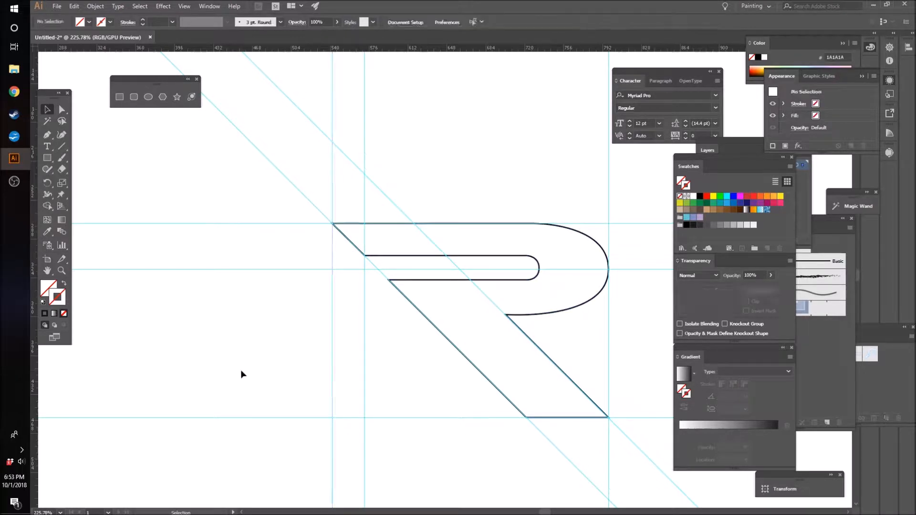
Step: Draw a closed stem with a slanted top between the two vertical guides, about 31 pt wide and 92 pt high, standing on the baseline guide
{"action": "key", "text": "p"}
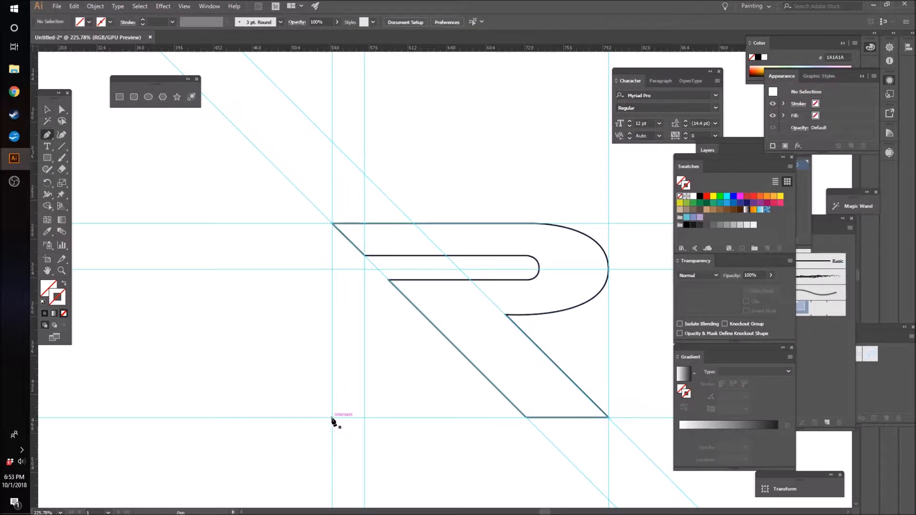
{"action": "left_click", "coordinate": [332, 417]}
{"action": "left_click", "coordinate": [333, 374]}
{"action": "key", "text": "ctrl"}
{"action": "key", "text": "ctrl+z"}
{"action": "left_click", "coordinate": [332, 351]}
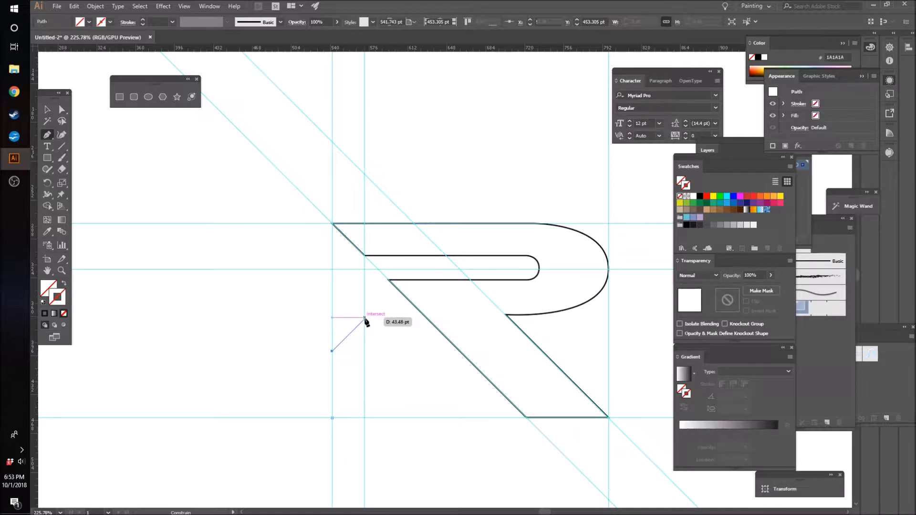
{"action": "left_click", "coordinate": [365, 318]}
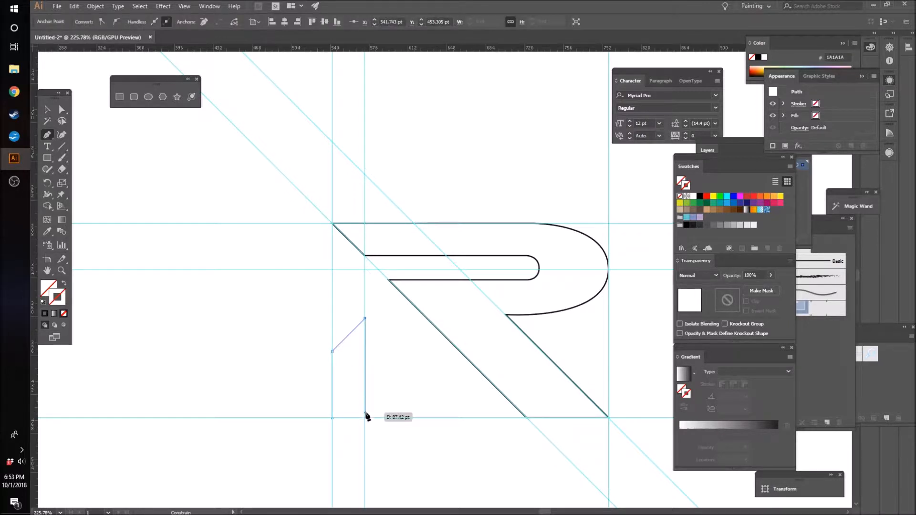
{"action": "left_click", "coordinate": [365, 418]}
{"action": "left_click", "coordinate": [333, 417]}
Step: Select the new stem shape and give it a dark grey (333333) stroke
{"action": "left_click", "coordinate": [48, 110]}
{"action": "left_click", "coordinate": [132, 368]}
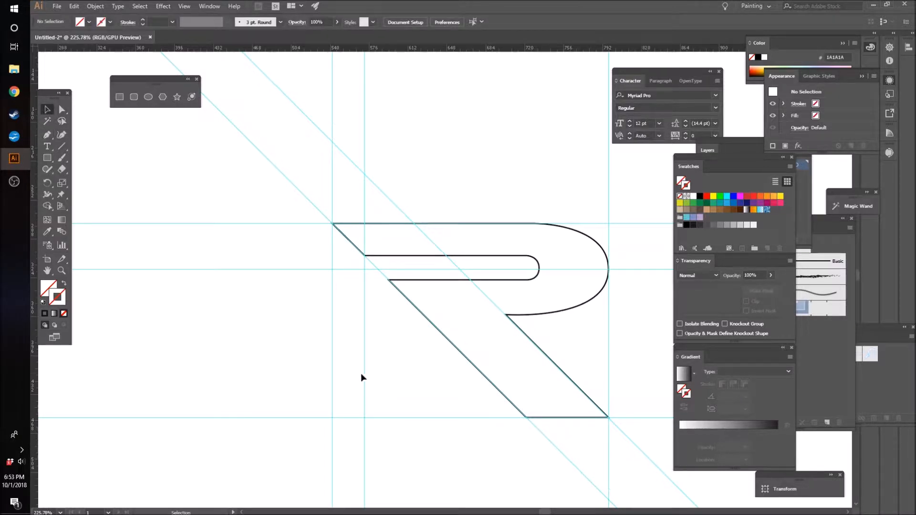
{"action": "left_click_drag", "start_coordinate": [278, 353], "coordinate": [377, 367]}
{"action": "left_click", "coordinate": [348, 337]}
{"action": "left_click", "coordinate": [340, 336]}
{"action": "left_click", "coordinate": [347, 337]}
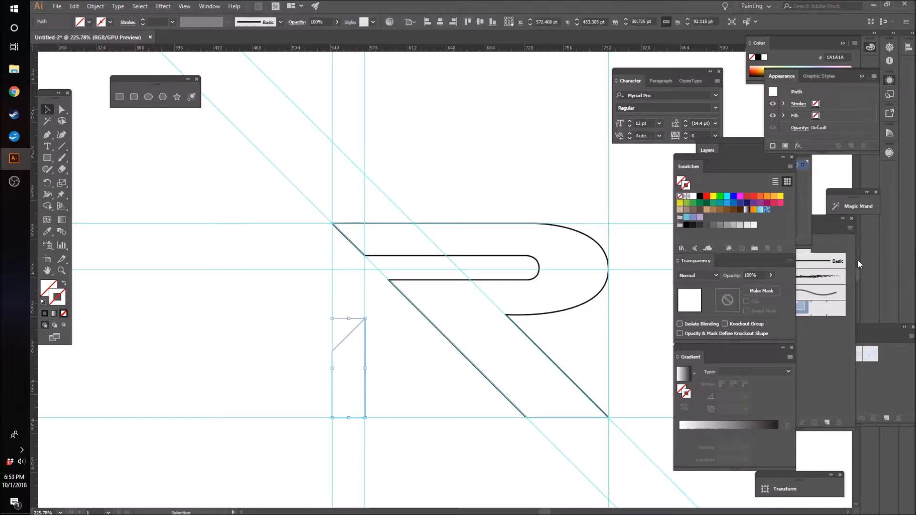
{"action": "left_click", "coordinate": [700, 225]}
{"action": "left_click", "coordinate": [422, 382]}
Step: Hide the guides and enlarge both logo shapes proportionally about their centre to about 554 × 390 pt
{"action": "key", "text": "ctrl+semicolon"}
{"action": "key", "text": "z"}
{"action": "left_click_drag", "start_coordinate": [464, 400], "coordinate": [370, 396]}
{"action": "scroll", "coordinate": [473, 420], "scroll_direction": "down", "scroll_amount": 1}
{"action": "left_click_drag", "start_coordinate": [536, 392], "coordinate": [482, 374]}
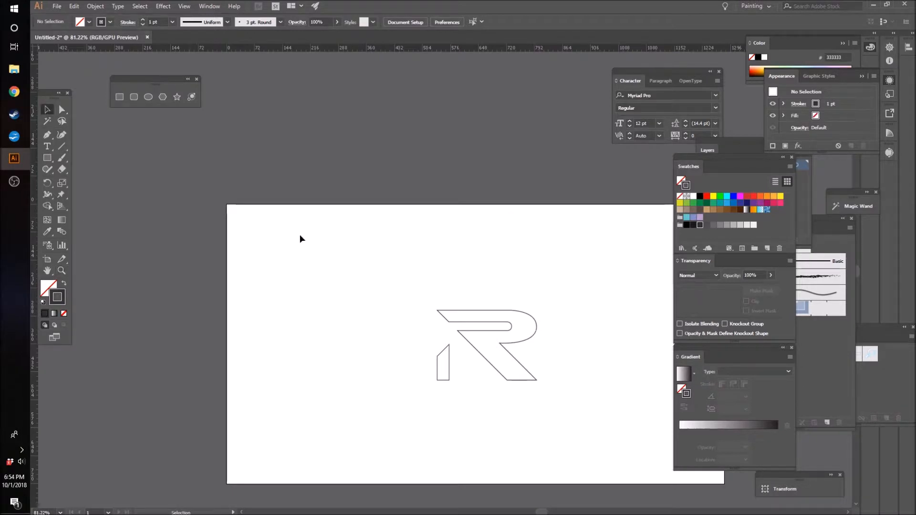
{"action": "left_click_drag", "start_coordinate": [400, 257], "coordinate": [587, 415]}
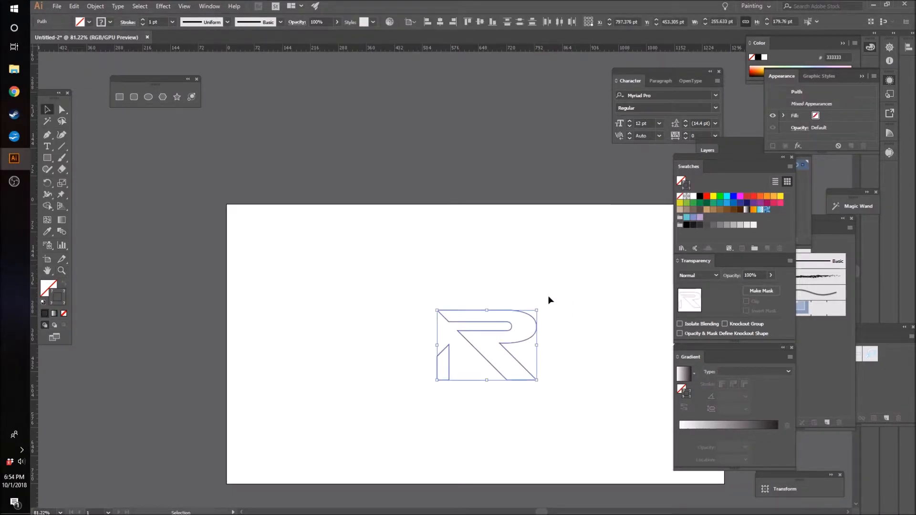
{"action": "left_click_drag", "start_coordinate": [536, 309], "coordinate": [595, 270]}
{"action": "left_click", "coordinate": [595, 253]}
Step: Set the stroke weight of both logo shapes to 12 pt
{"action": "left_click_drag", "start_coordinate": [305, 217], "coordinate": [597, 426]}
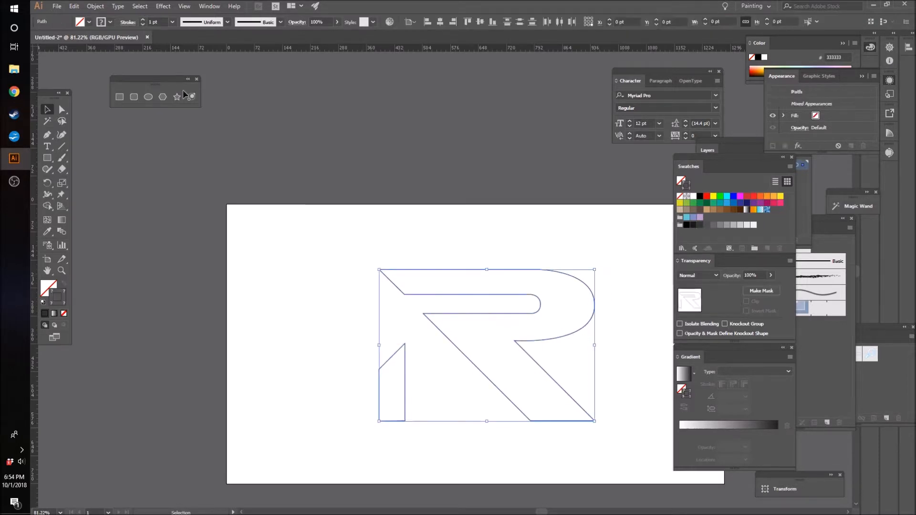
{"action": "left_click", "coordinate": [172, 22]}
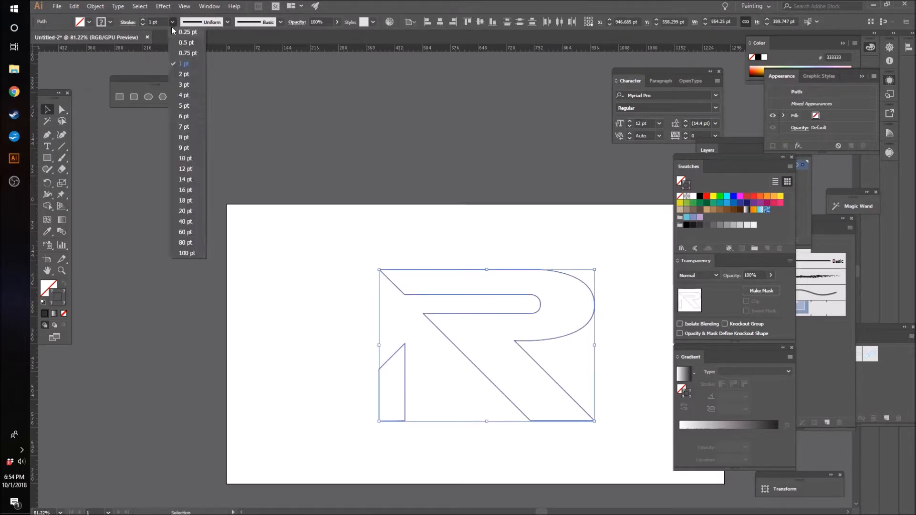
{"action": "left_click", "coordinate": [183, 168]}
{"action": "left_click", "coordinate": [280, 198]}
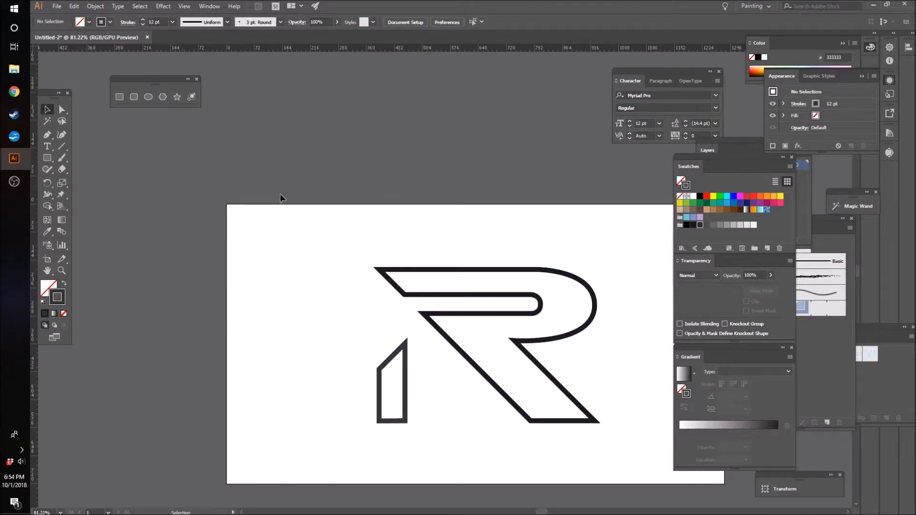
Step: Set the stroke weight of both logo shapes to 10 pt
{"action": "left_click_drag", "start_coordinate": [644, 448], "coordinate": [645, 448]}
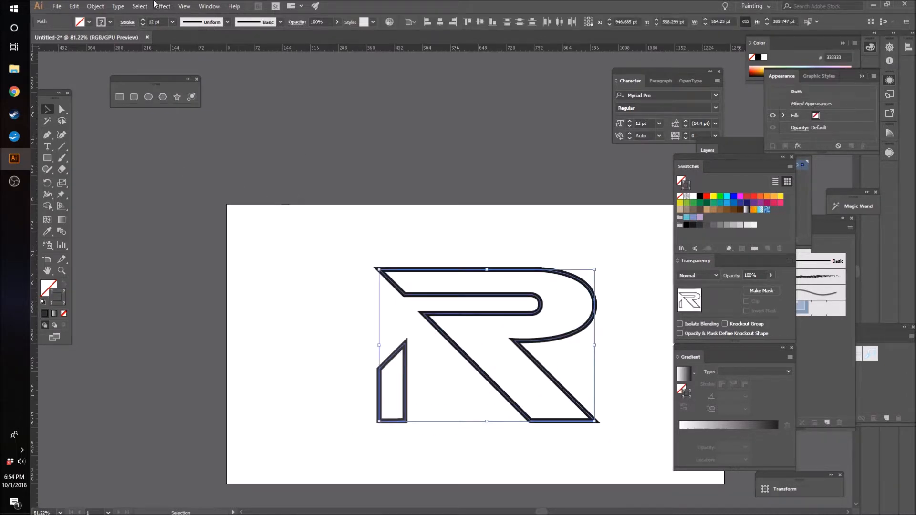
{"action": "left_click", "coordinate": [173, 22]}
{"action": "left_click", "coordinate": [183, 159]}
{"action": "left_click", "coordinate": [265, 191]}
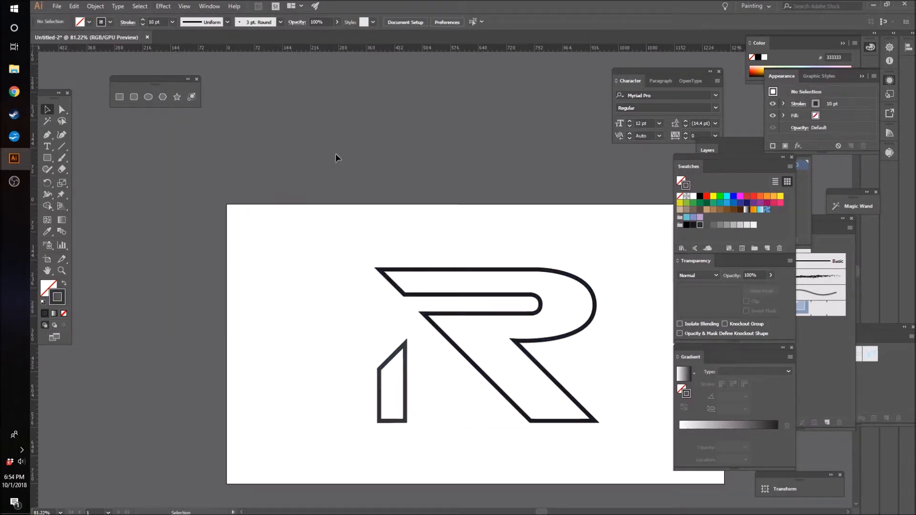
Step: Change the stroke colour of both logo shapes to medium grey (666666)
{"action": "left_click_drag", "start_coordinate": [279, 195], "coordinate": [647, 412]}
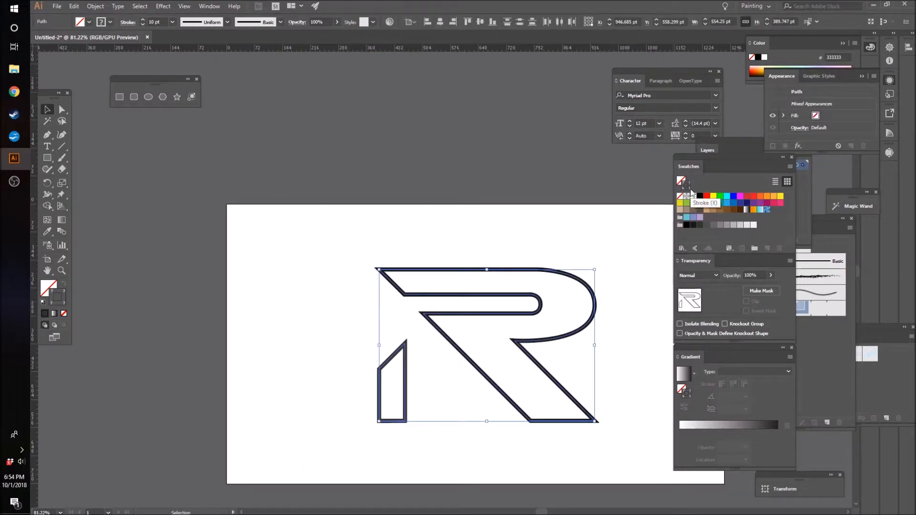
{"action": "left_click_drag", "start_coordinate": [328, 229], "coordinate": [430, 311]}
{"action": "left_click", "coordinate": [713, 225]}
{"action": "left_click", "coordinate": [339, 225]}
Step: Fill both logo shapes with the orange swatch R=241 G=90 B=36
{"action": "left_click_drag", "start_coordinate": [312, 222], "coordinate": [605, 430]}
{"action": "key", "text": "x"}
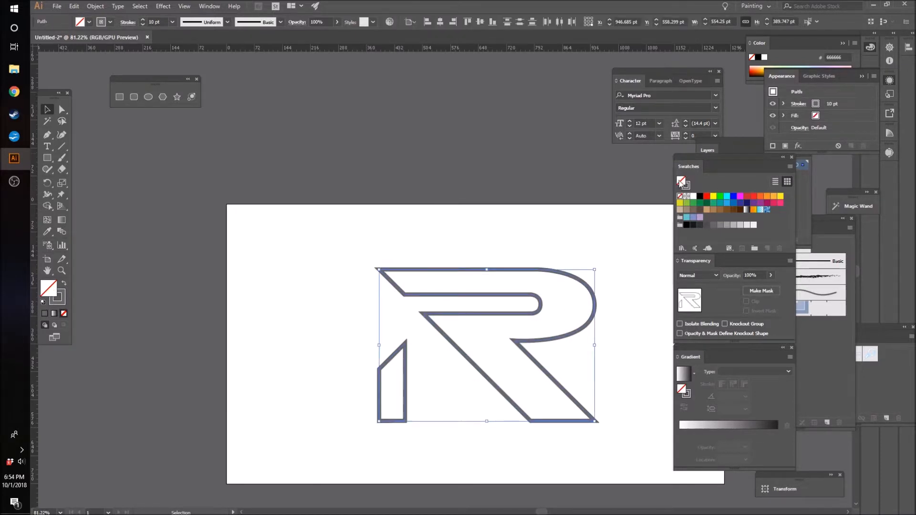
{"action": "left_click", "coordinate": [768, 199]}
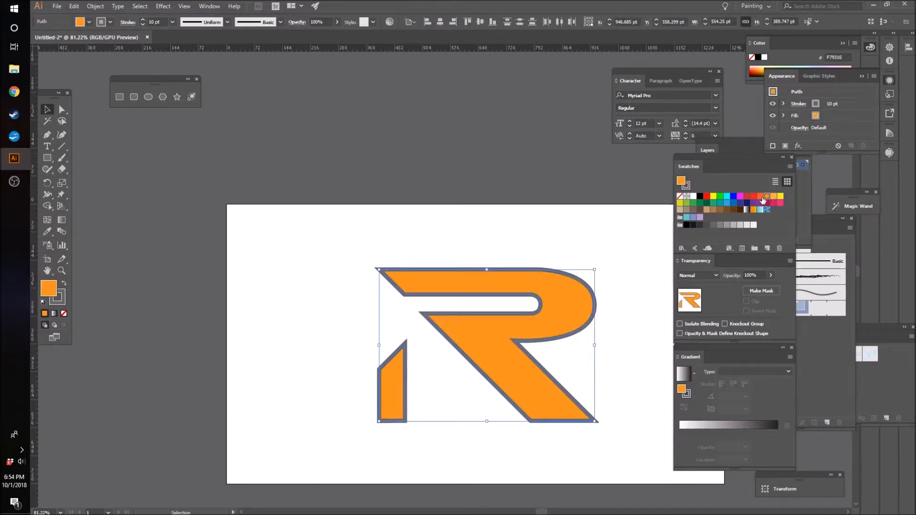
{"action": "left_click", "coordinate": [760, 197]}
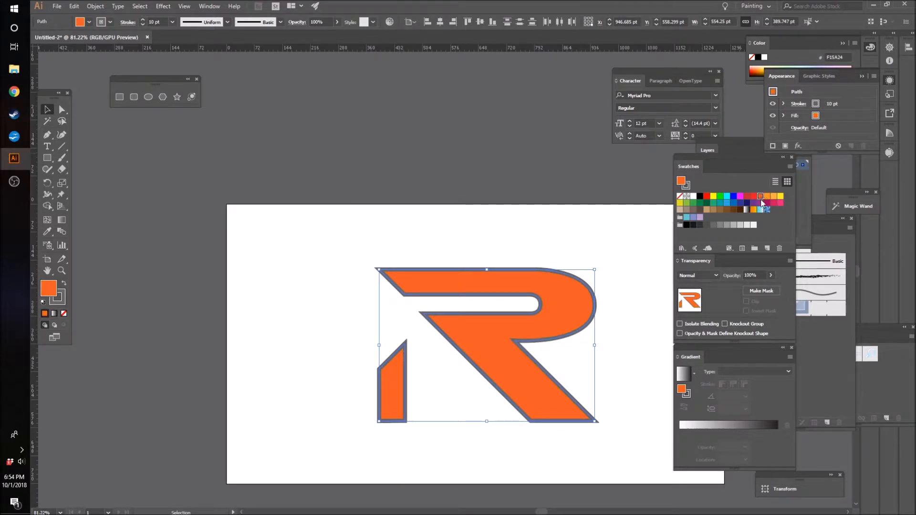
Step: Edit the orange swatch with preview on to a pale orange of R=227 G=156 B=108 and apply it to the logo
{"action": "double_click", "coordinate": [760, 197]}
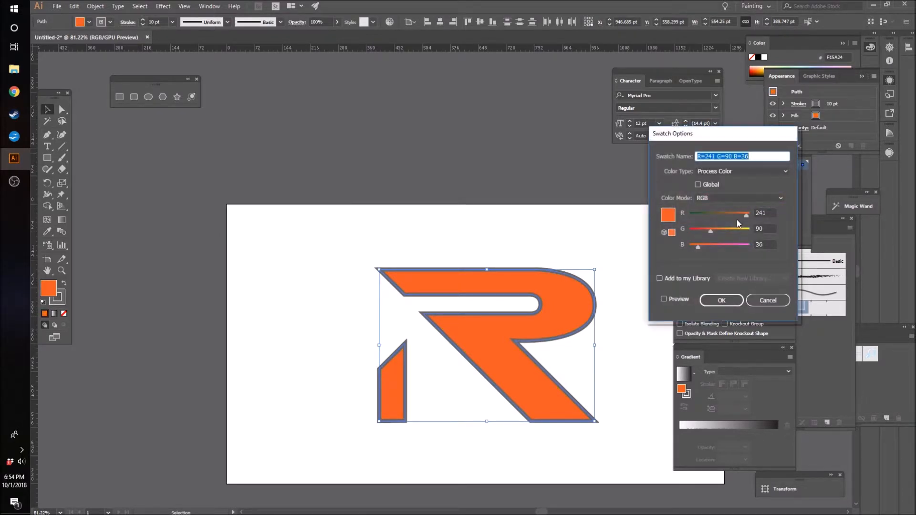
{"action": "left_click_drag", "start_coordinate": [711, 233], "coordinate": [735, 218]}
{"action": "left_click", "coordinate": [664, 299]}
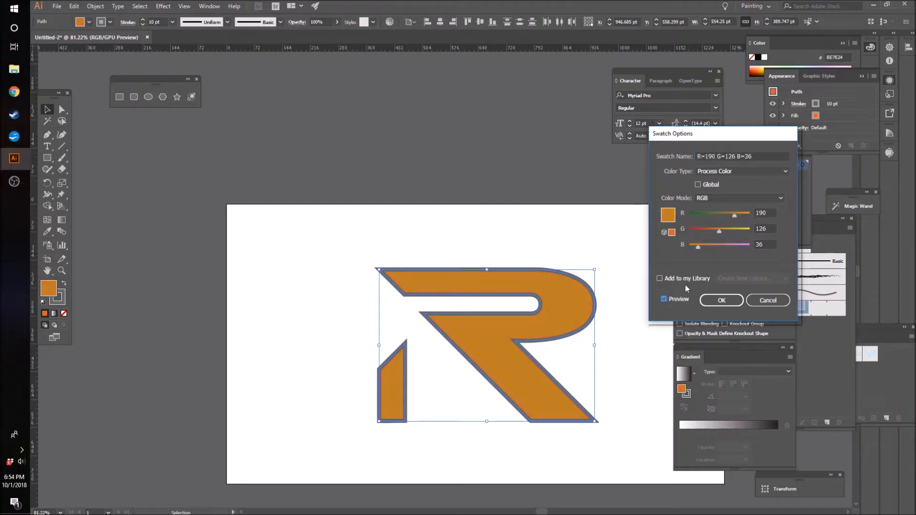
{"action": "left_click_drag", "start_coordinate": [699, 247], "coordinate": [745, 217]}
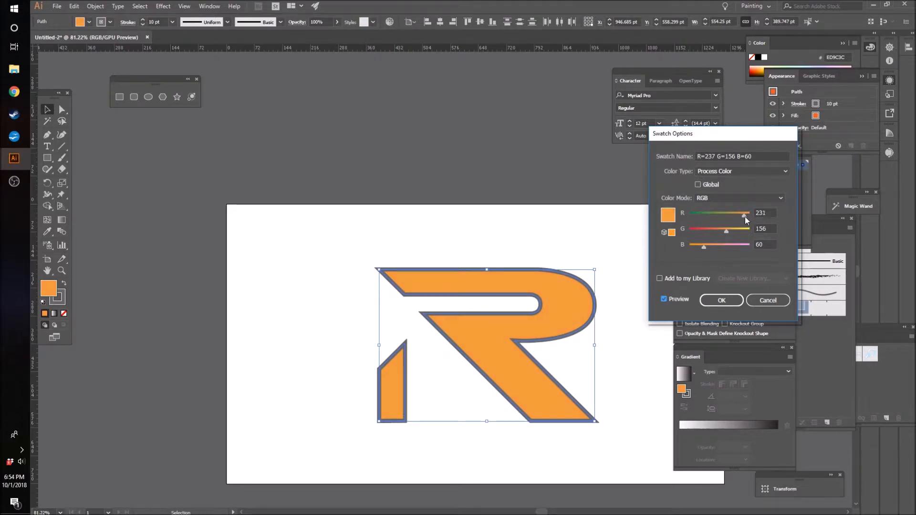
{"action": "left_click_drag", "start_coordinate": [704, 248], "coordinate": [714, 245]}
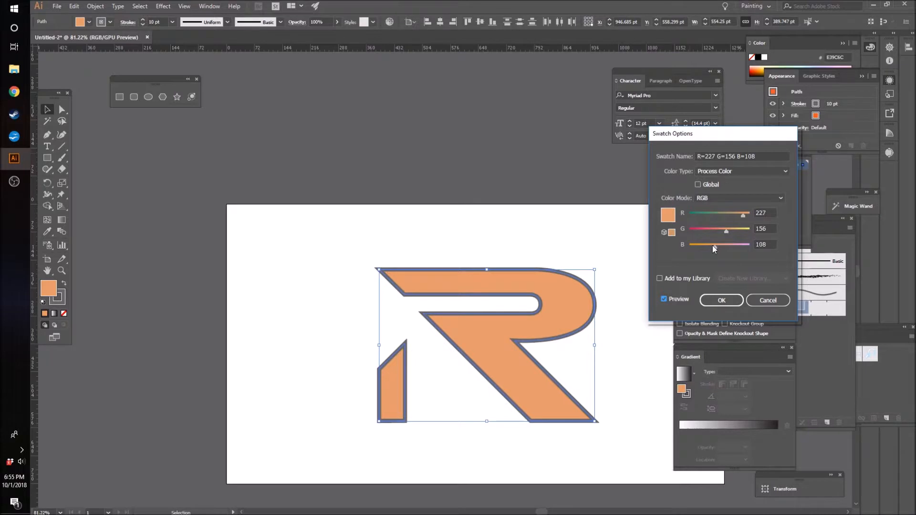
{"action": "left_click", "coordinate": [718, 301]}
{"action": "left_click", "coordinate": [405, 221]}
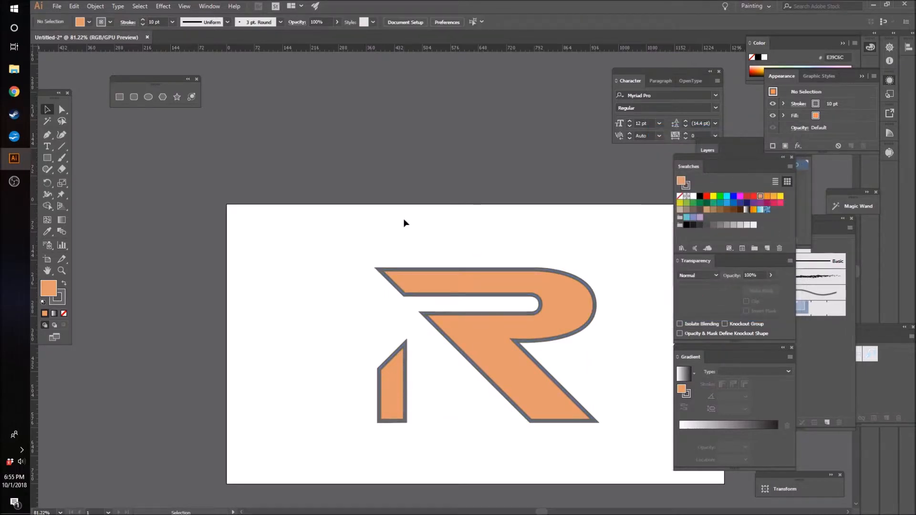
Step: Draw a 1280 × 720 pt rectangle covering the whole artboard as a background behind the logo
{"action": "left_click_drag", "start_coordinate": [541, 511], "coordinate": [551, 512]}
{"action": "scroll", "coordinate": [566, 438], "scroll_direction": "down", "scroll_amount": 3}
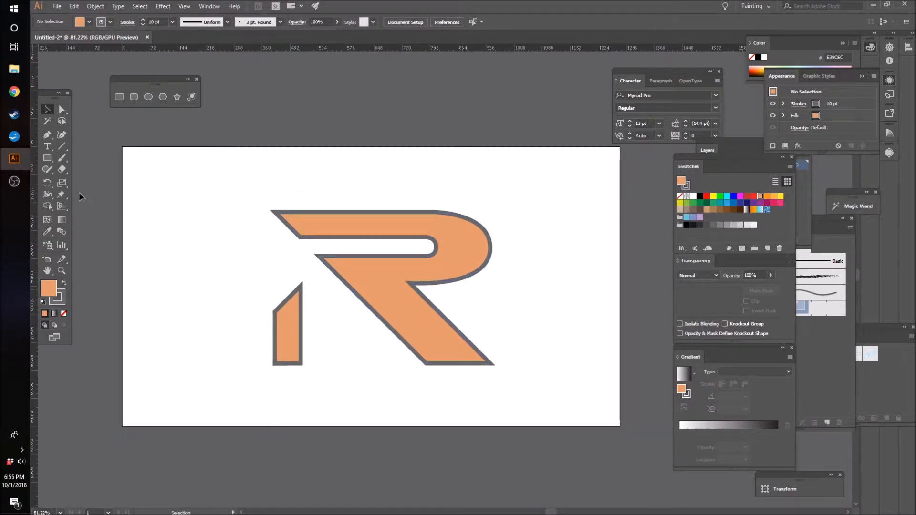
{"action": "left_click", "coordinate": [47, 157]}
{"action": "left_click_drag", "start_coordinate": [124, 147], "coordinate": [619, 426]}
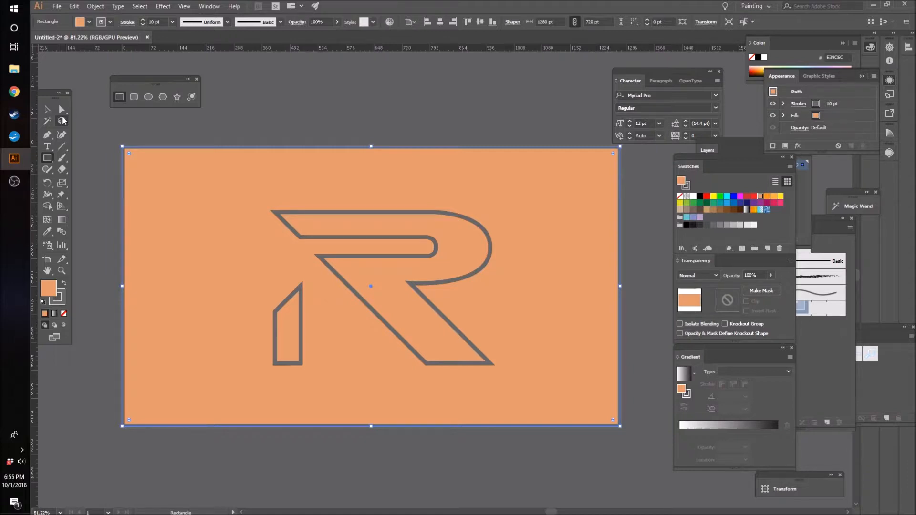
Step: Remove the background rectangle's stroke and fill it with the red swatch R=193 G=39 B=45
{"action": "left_click", "coordinate": [48, 110]}
{"action": "left_click", "coordinate": [686, 186]}
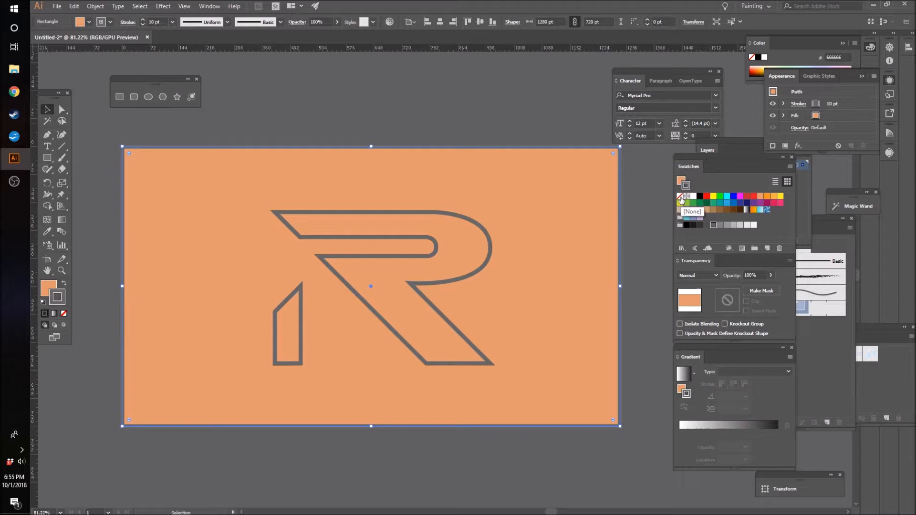
{"action": "left_click", "coordinate": [681, 197]}
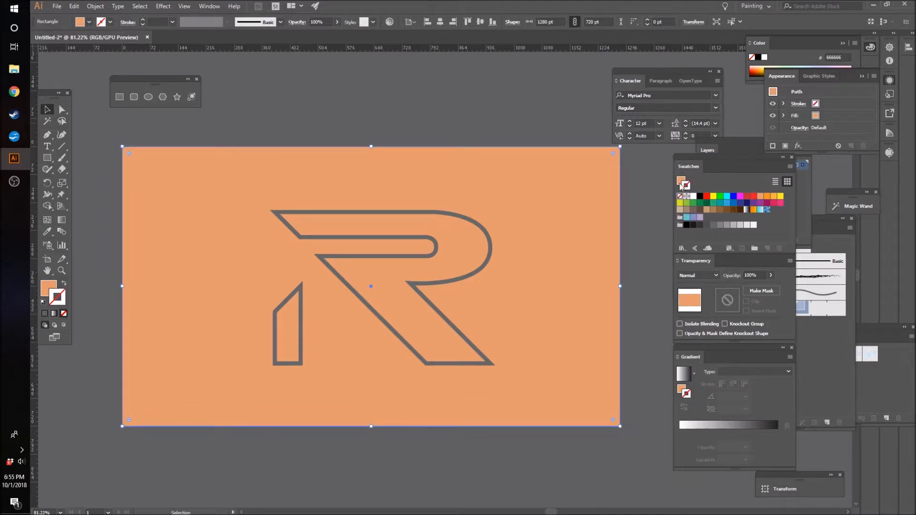
{"action": "left_click", "coordinate": [681, 182]}
{"action": "left_click", "coordinate": [747, 196]}
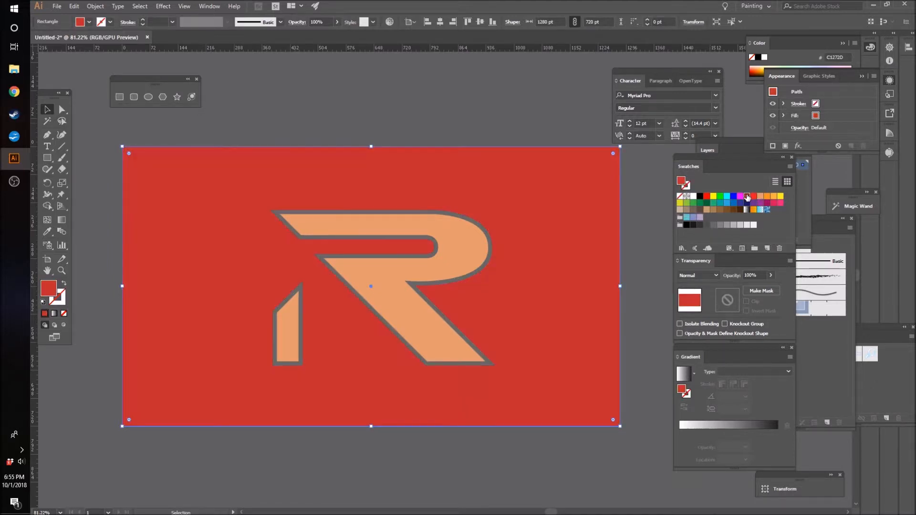
Step: Edit the red background swatch with preview on to a softer red of R=188 G=64 B=77
{"action": "double_click", "coordinate": [747, 197]}
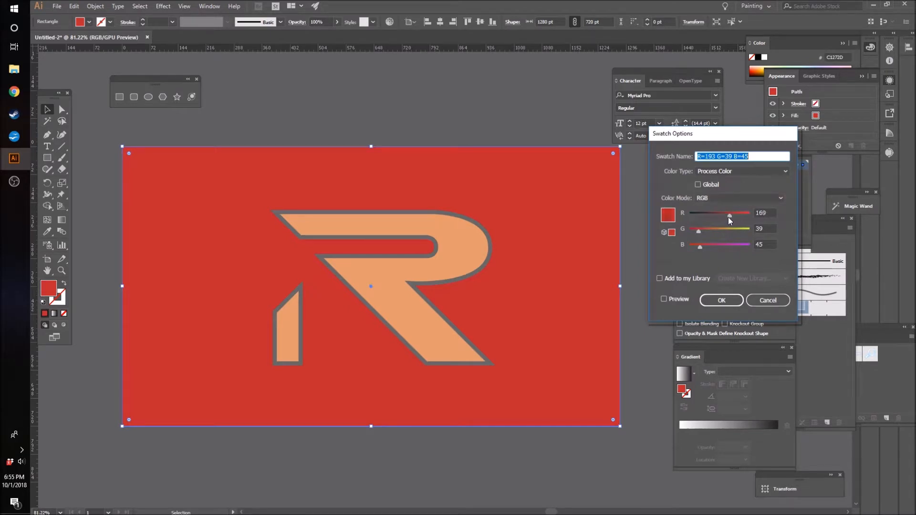
{"action": "left_click_drag", "start_coordinate": [731, 217], "coordinate": [723, 216]}
{"action": "left_click", "coordinate": [663, 300]}
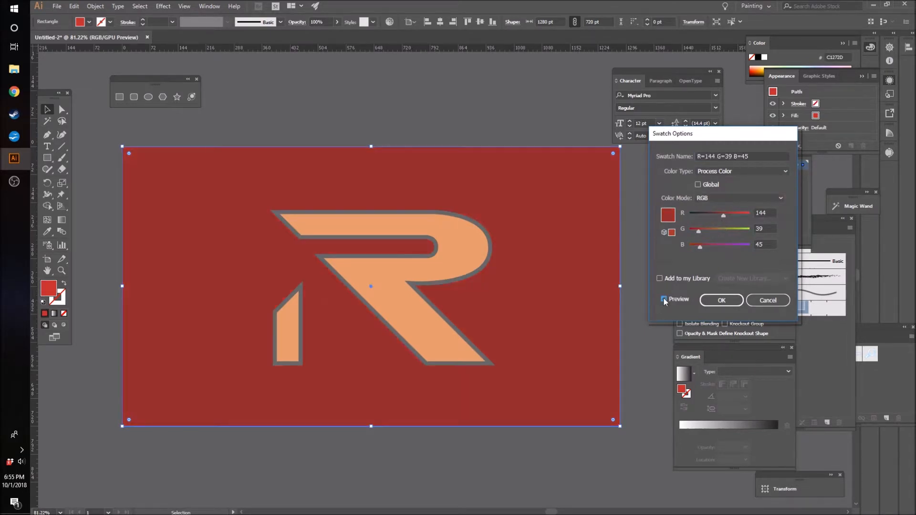
{"action": "mouse_move", "coordinate": [700, 233]}
{"action": "left_mouse_down"}
{"action": "mouse_move", "coordinate": [710, 230]}
{"action": "mouse_move", "coordinate": [706, 246]}
{"action": "left_mouse_up"}
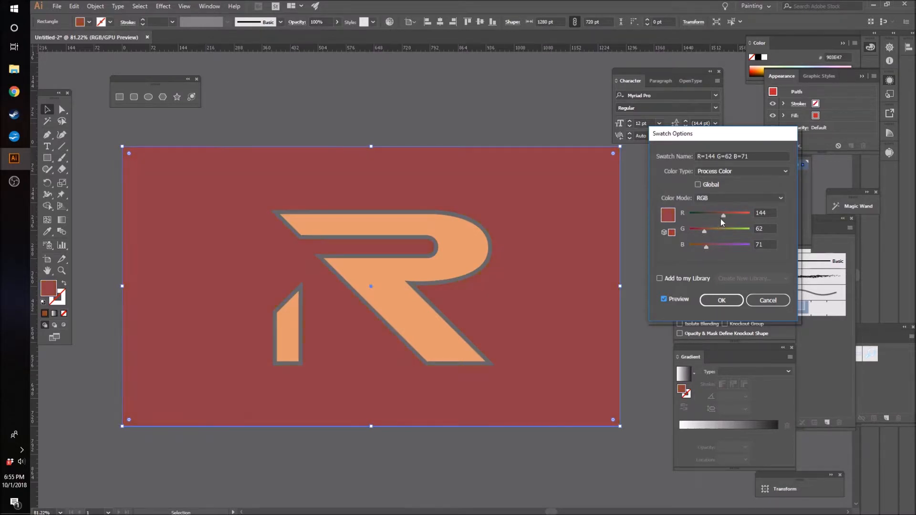
{"action": "left_click_drag", "start_coordinate": [725, 215], "coordinate": [732, 216]}
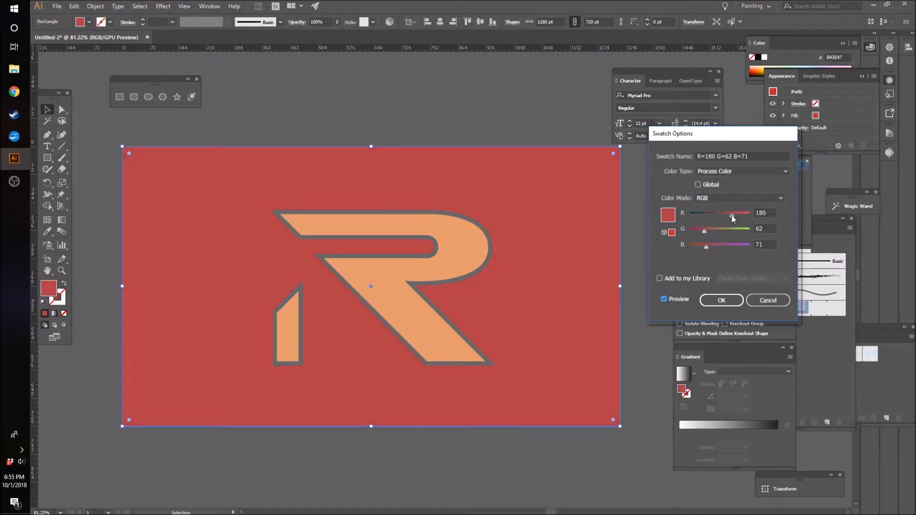
{"action": "left_click_drag", "start_coordinate": [703, 230], "coordinate": [705, 247]}
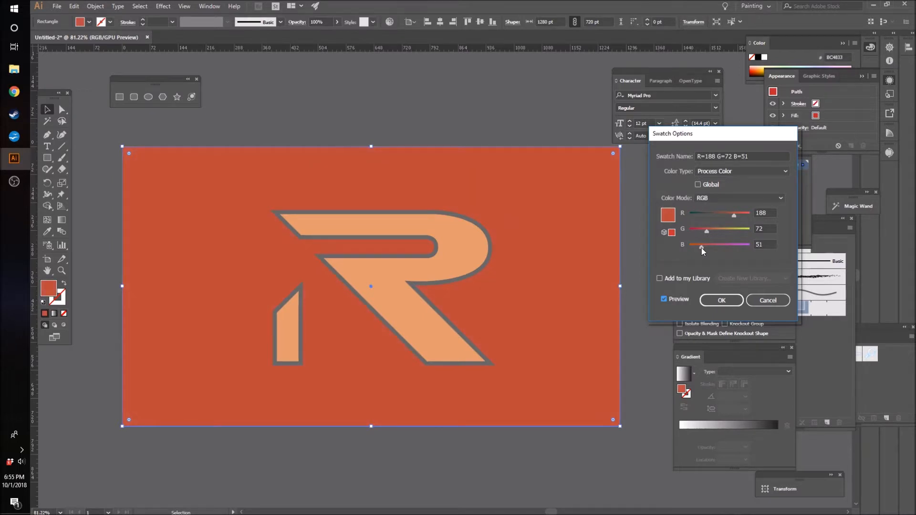
{"action": "left_click_drag", "start_coordinate": [706, 248], "coordinate": [708, 247]}
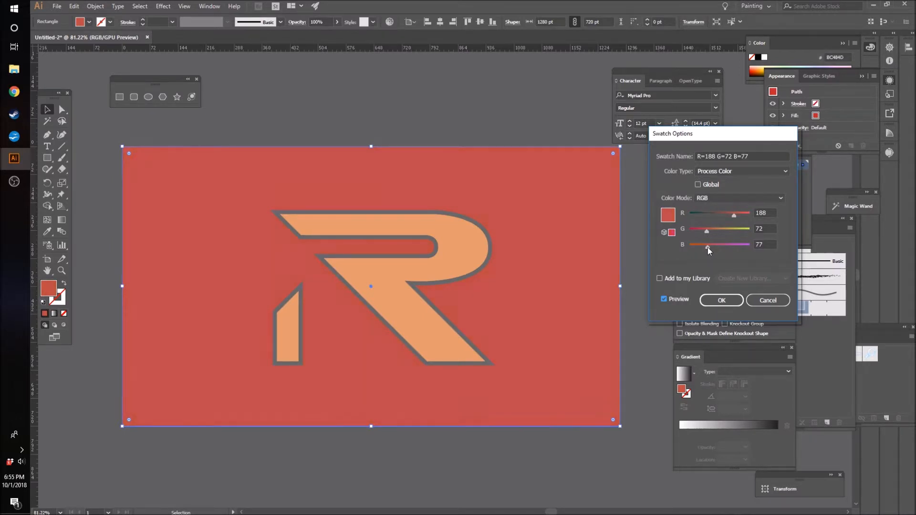
{"action": "left_click_drag", "start_coordinate": [707, 232], "coordinate": [705, 231]}
{"action": "left_click", "coordinate": [722, 301]}
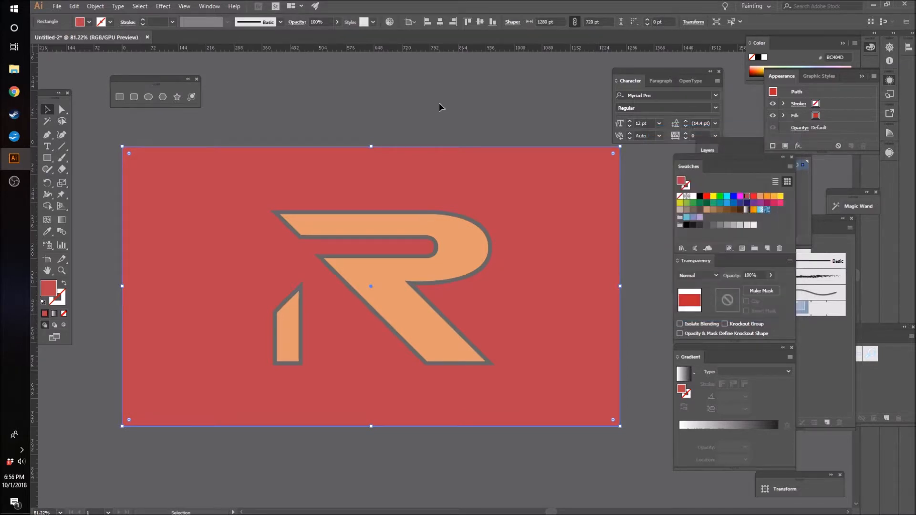
Step: Change the strokes of both the R shape and the separate stem to the dark grey swatch #4D4D4D
{"action": "left_click", "coordinate": [456, 236]}
{"action": "left_click", "coordinate": [381, 196]}
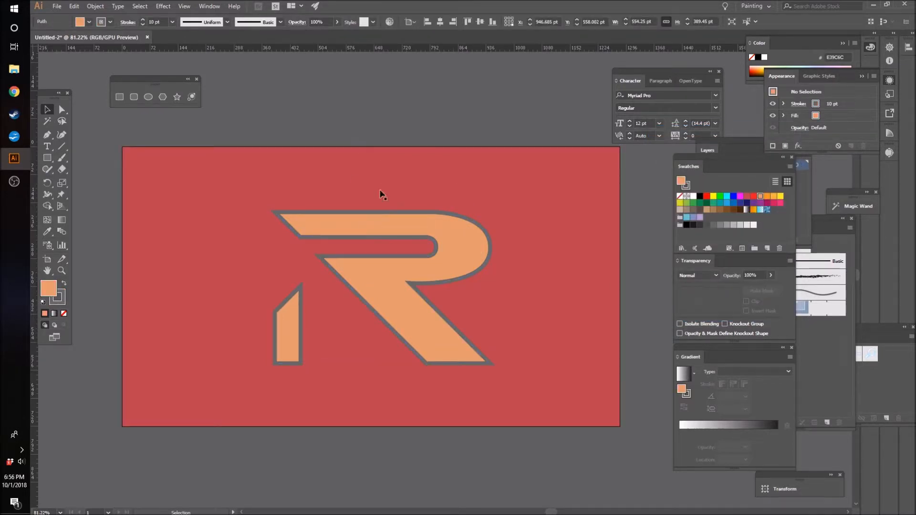
{"action": "left_click", "coordinate": [376, 280]}
{"action": "key", "text": "x"}
{"action": "left_click", "coordinate": [706, 225]}
{"action": "left_click", "coordinate": [442, 92]}
{"action": "left_click", "coordinate": [280, 328]}
{"action": "left_click", "coordinate": [707, 225]}
Step: Select the R shape together with the stem and group them into one logo object
{"action": "left_click", "coordinate": [348, 291], "text": "shift"}
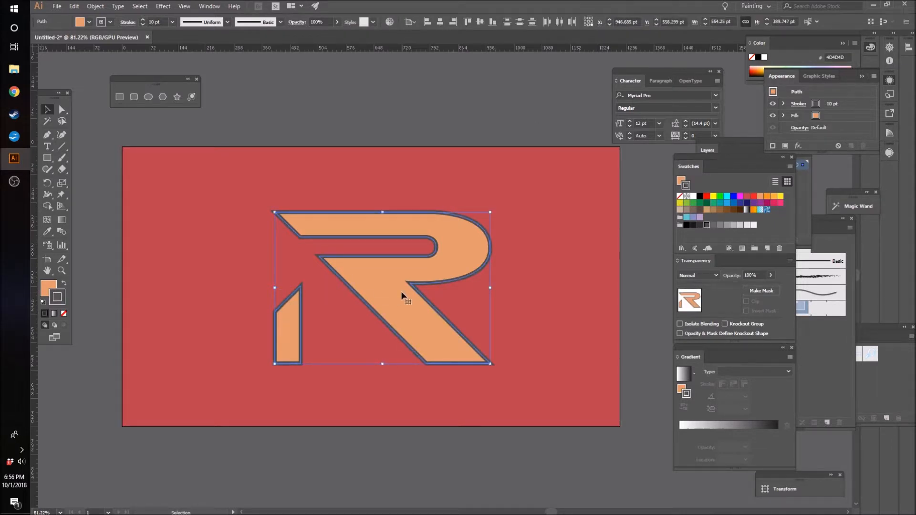
{"action": "key", "text": "ctrl+g"}
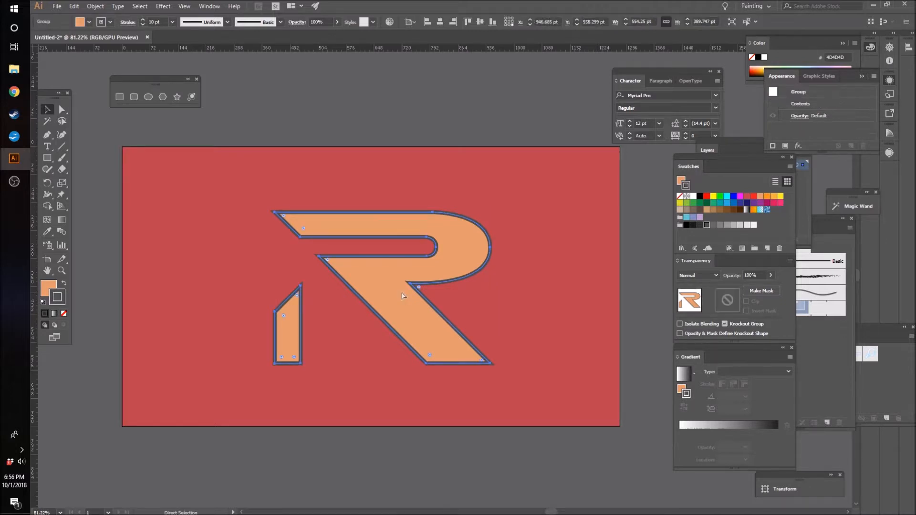
{"action": "left_click", "coordinate": [340, 93]}
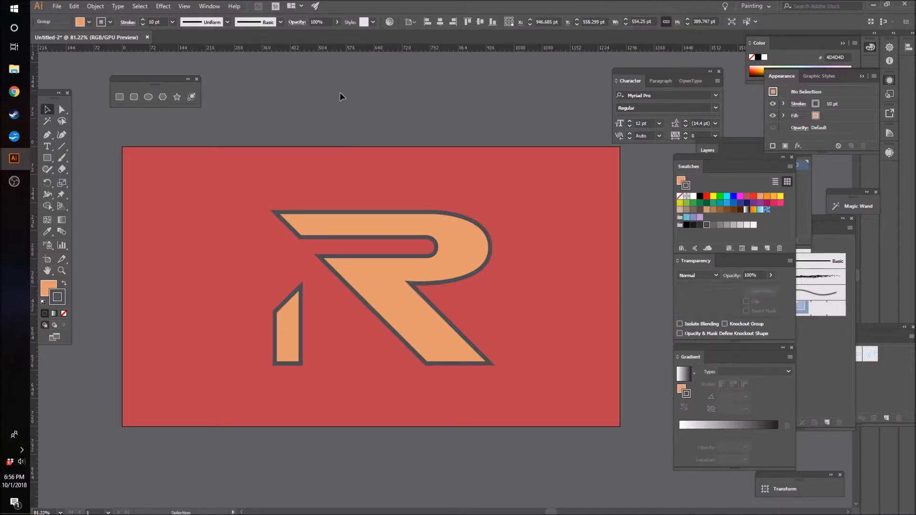
{"action": "left_click", "coordinate": [376, 257]}
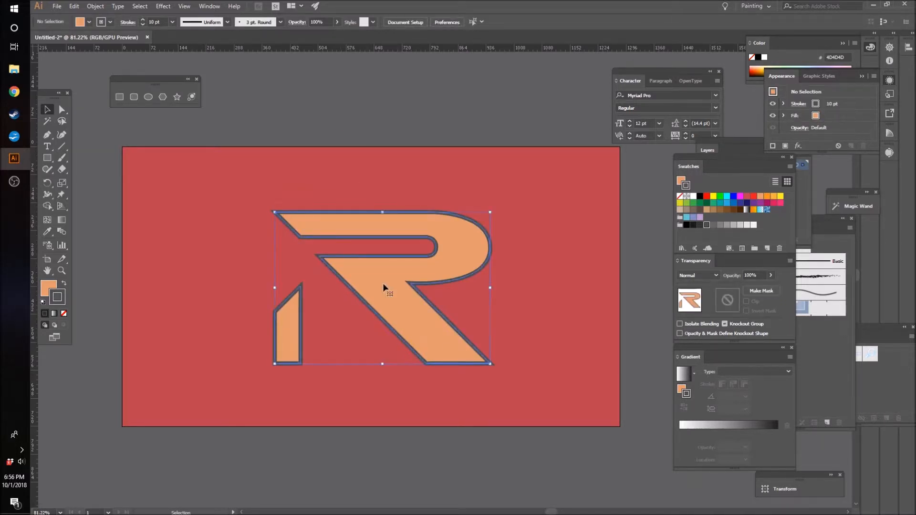
{"action": "left_click", "coordinate": [761, 196]}
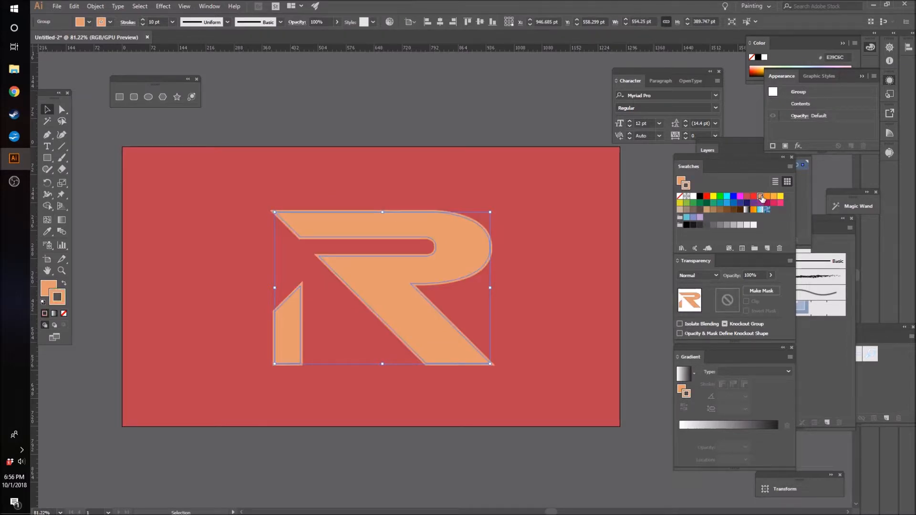
{"action": "key", "text": "ctrl+z"}
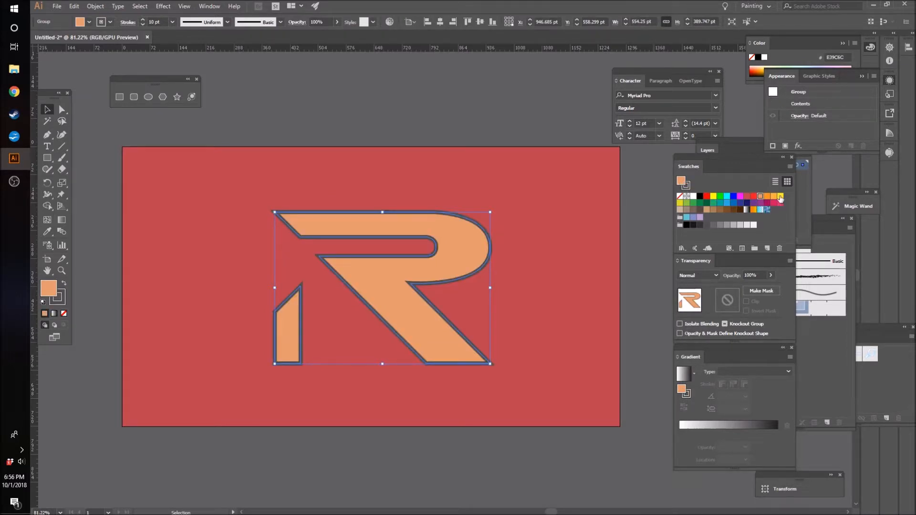
Step: Edit the pale orange swatch with preview on to R=203 G=128 B=84 for the logo fill and deselect the logo
{"action": "double_click", "coordinate": [760, 196]}
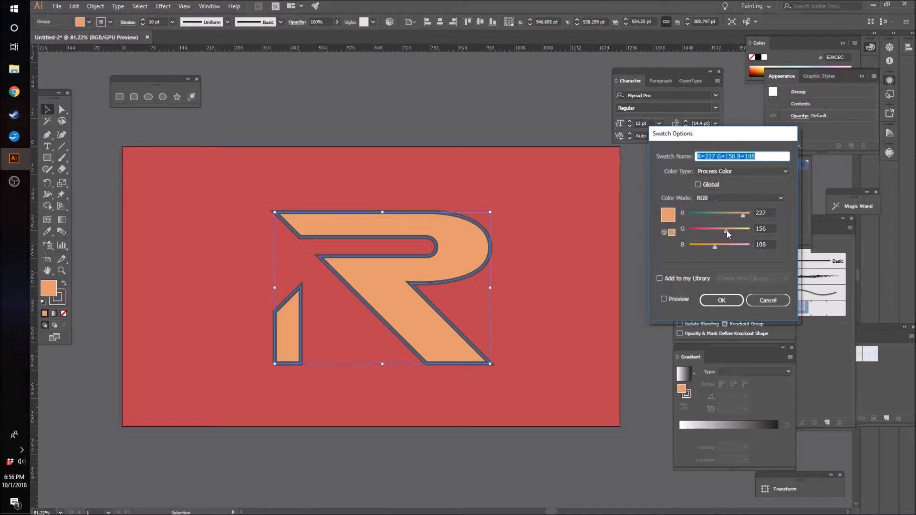
{"action": "left_click_drag", "start_coordinate": [727, 230], "coordinate": [723, 231]}
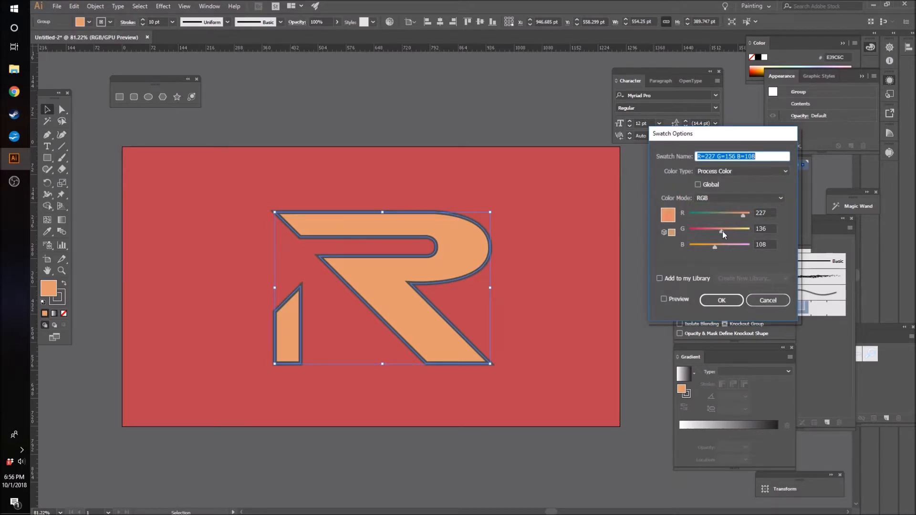
{"action": "left_click", "coordinate": [664, 300]}
{"action": "left_click_drag", "start_coordinate": [715, 250], "coordinate": [709, 248]}
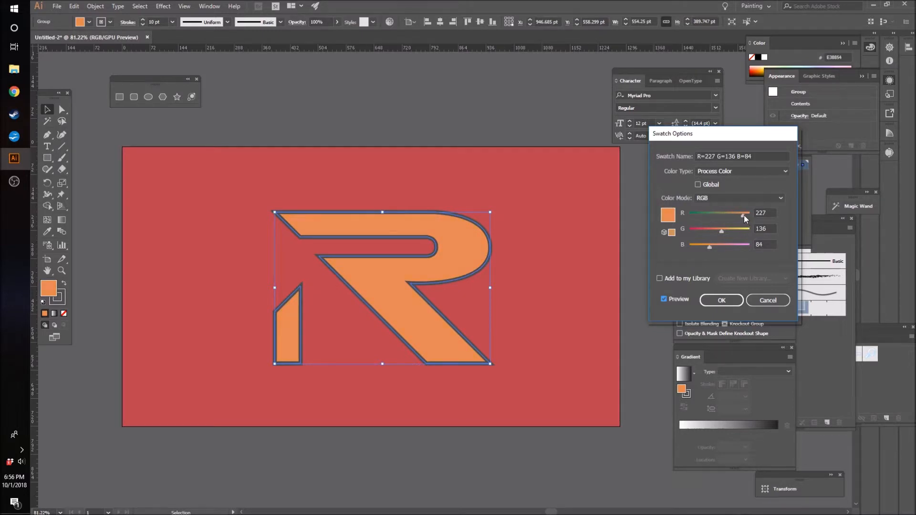
{"action": "left_click_drag", "start_coordinate": [721, 230], "coordinate": [720, 230]}
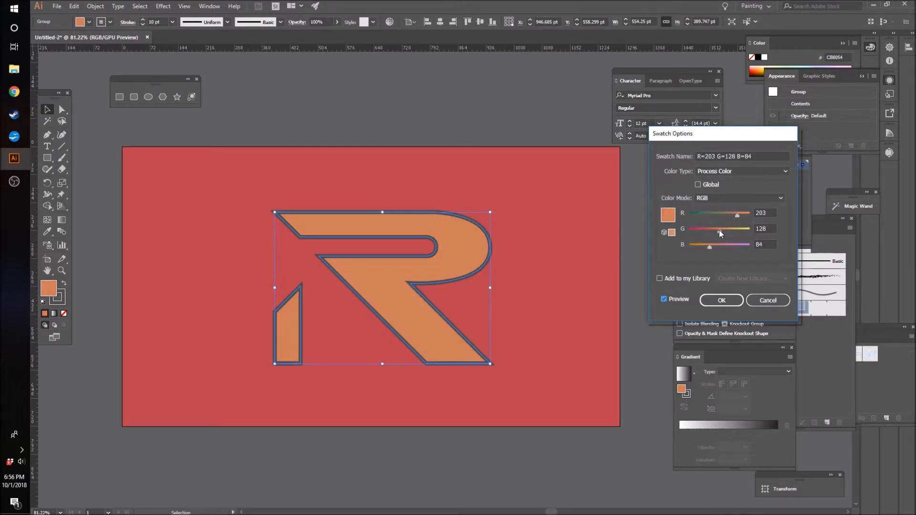
{"action": "left_click", "coordinate": [708, 302]}
{"action": "left_click", "coordinate": [492, 98]}
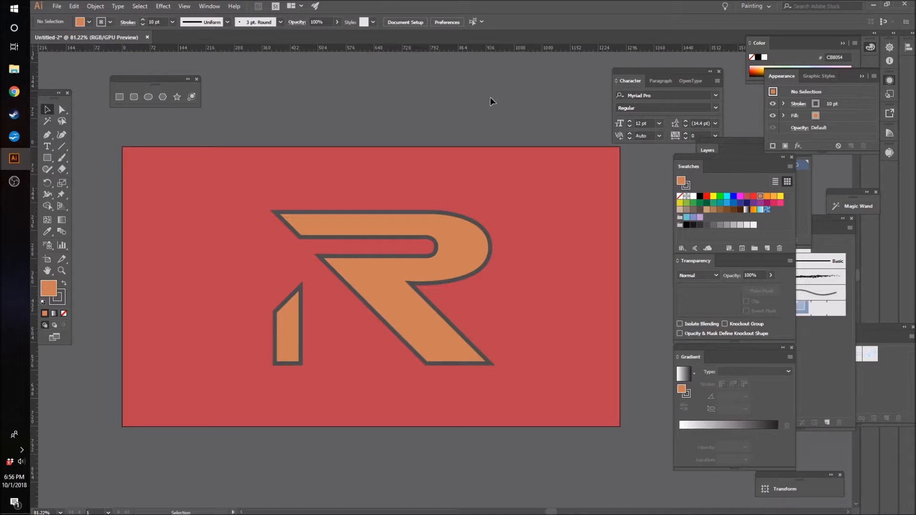
Step: Make an opacity mask for the logo group and enter mask editing
{"action": "left_click", "coordinate": [412, 320]}
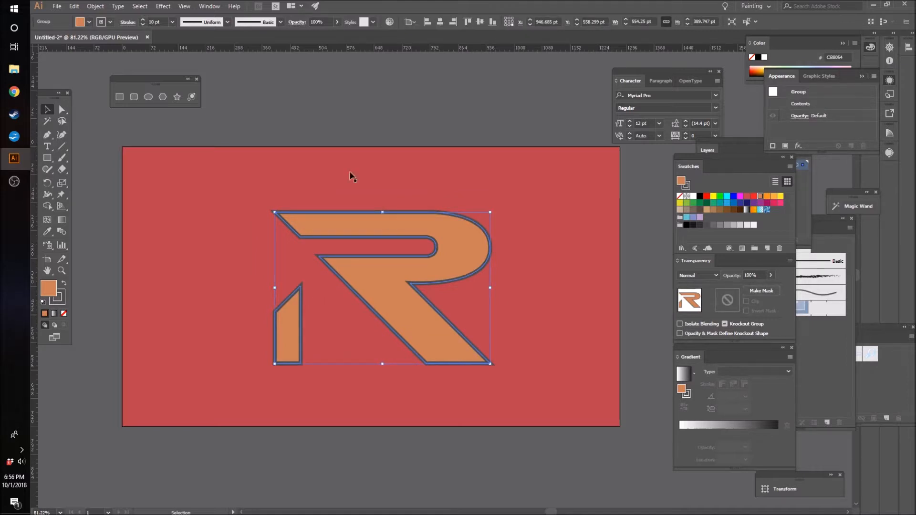
{"action": "left_click", "coordinate": [209, 7]}
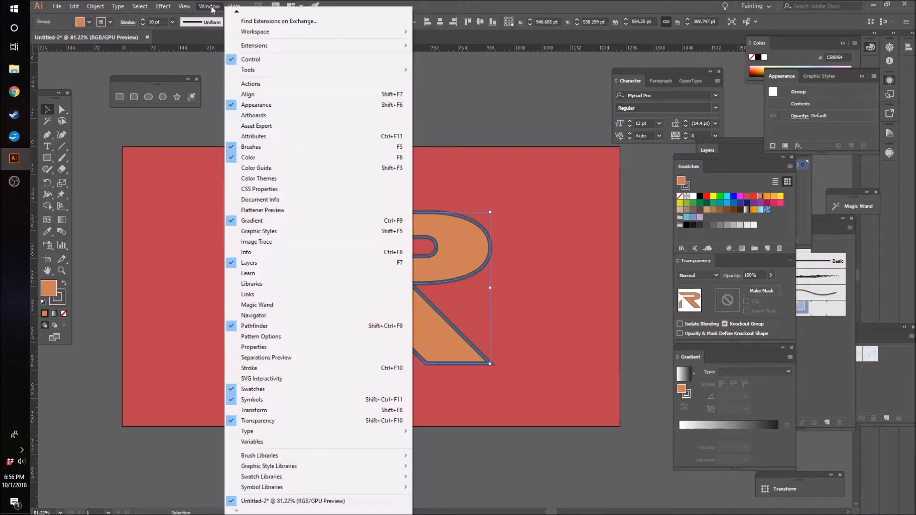
{"action": "left_click", "coordinate": [270, 421]}
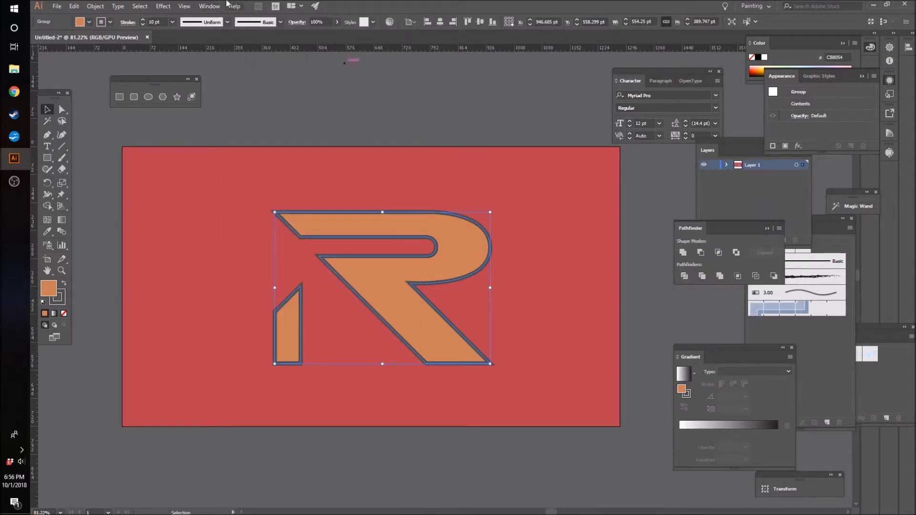
{"action": "left_click", "coordinate": [208, 6]}
{"action": "left_click", "coordinate": [260, 421]}
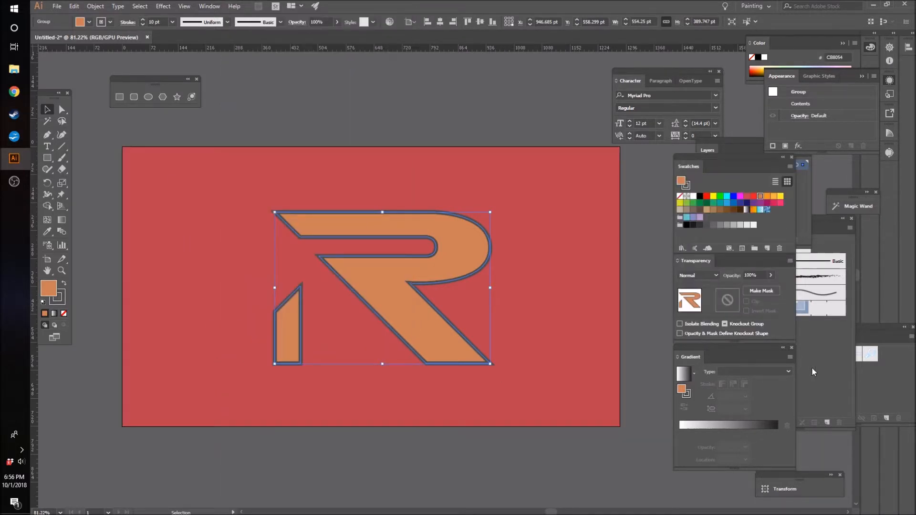
{"action": "left_click", "coordinate": [754, 292]}
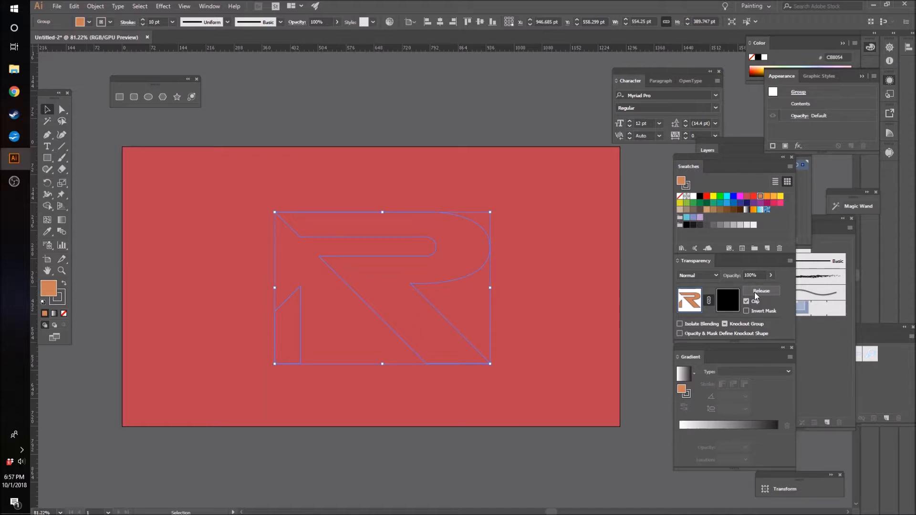
{"action": "left_click", "coordinate": [726, 301]}
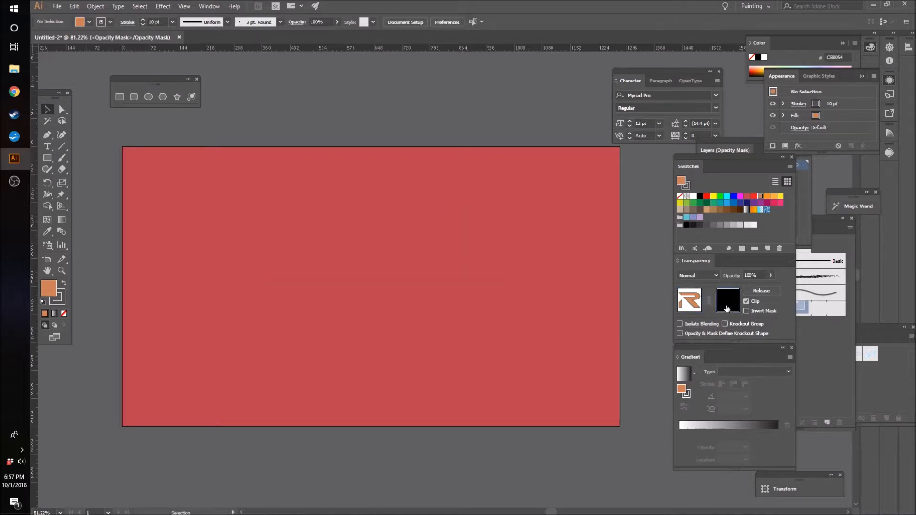
Step: Place the maxresdefault texture image inside the opacity mask at about 1055 × 594 pt
{"action": "left_click", "coordinate": [57, 6]}
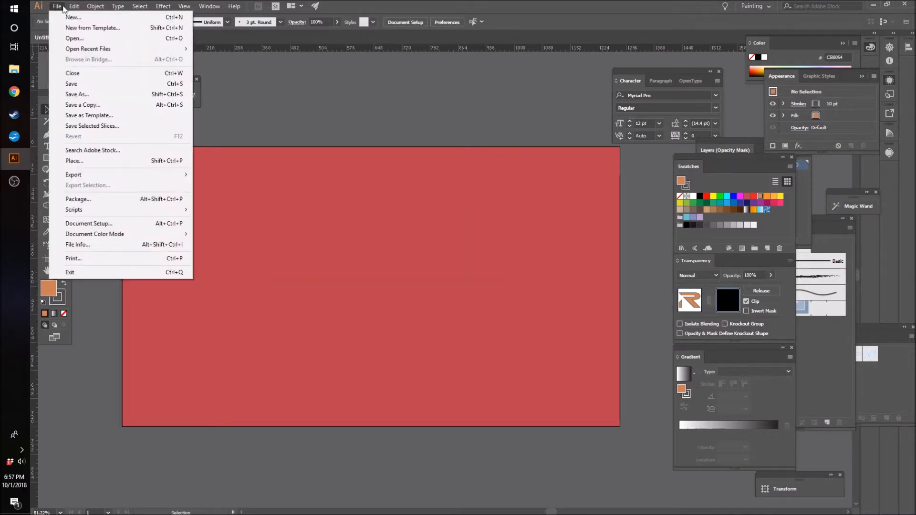
{"action": "left_click", "coordinate": [81, 163]}
{"action": "scroll", "coordinate": [309, 204], "scroll_direction": "down", "scroll_amount": 15}
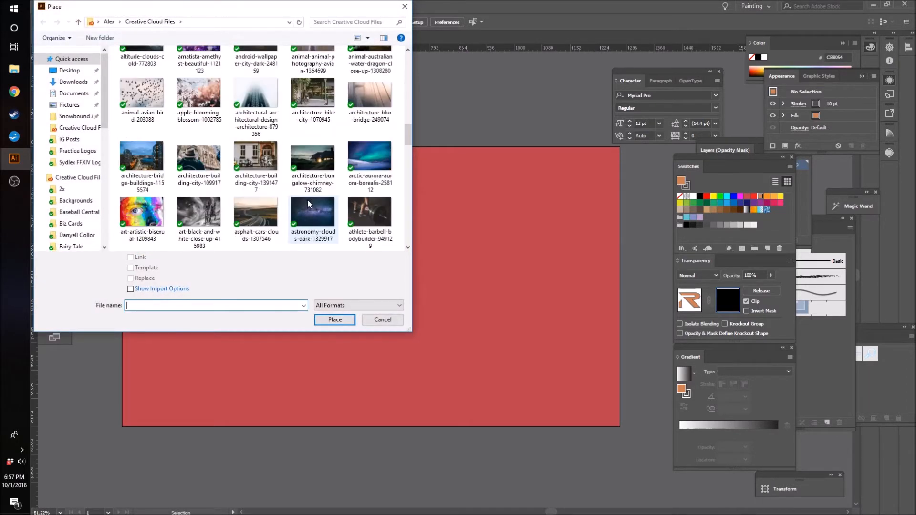
{"action": "scroll", "coordinate": [309, 204], "scroll_direction": "down", "scroll_amount": 8}
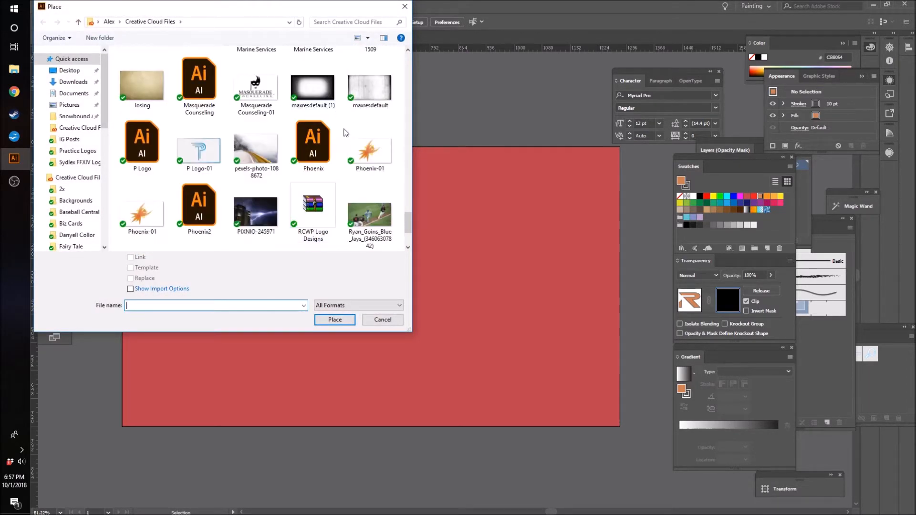
{"action": "double_click", "coordinate": [371, 153]}
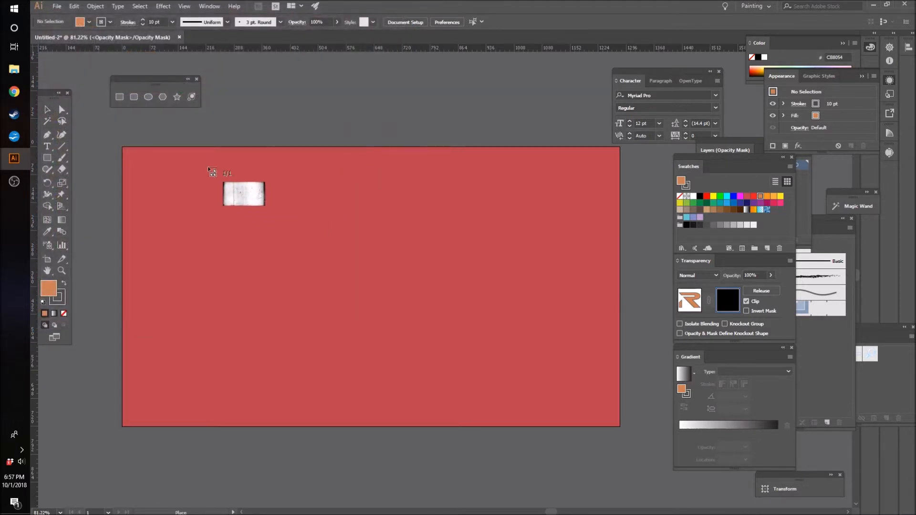
{"action": "left_click_drag", "start_coordinate": [288, 233], "coordinate": [552, 388]}
Step: Narrow the mask texture to about 989 pt wide and position it over the logo, testing Invert Mask on and off
{"action": "mouse_move", "coordinate": [496, 300]}
{"action": "left_mouse_down"}
{"action": "mouse_move", "coordinate": [435, 316]}
{"action": "mouse_move", "coordinate": [481, 307]}
{"action": "mouse_move", "coordinate": [480, 295]}
{"action": "left_mouse_up"}
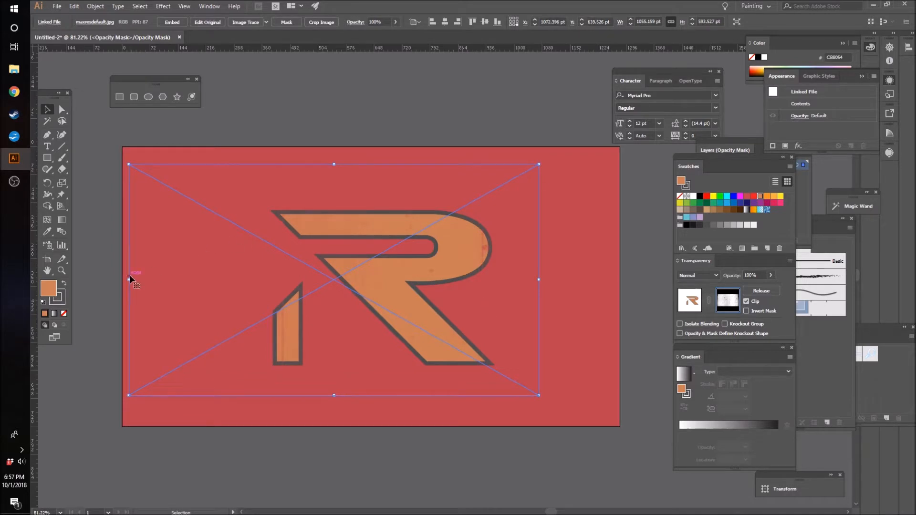
{"action": "left_click_drag", "start_coordinate": [130, 279], "coordinate": [156, 279]}
{"action": "left_click_drag", "start_coordinate": [337, 317], "coordinate": [339, 317]}
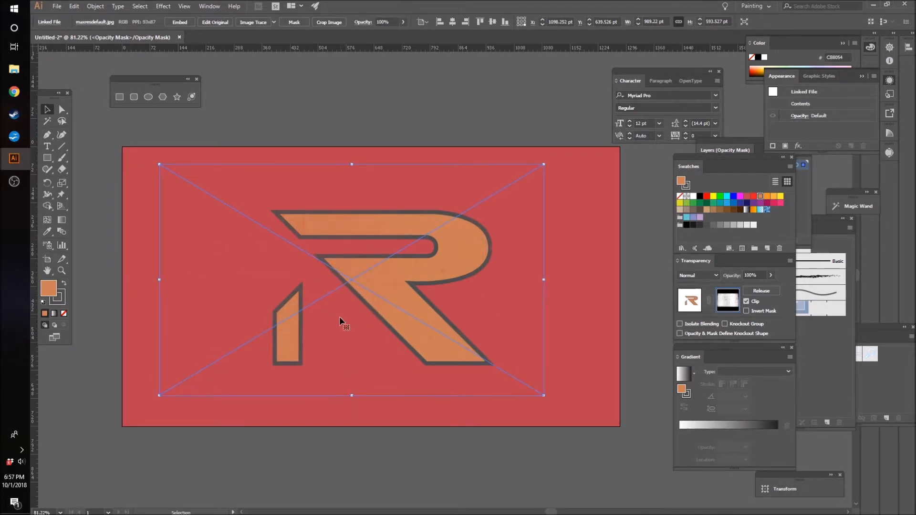
{"action": "left_click", "coordinate": [747, 311]}
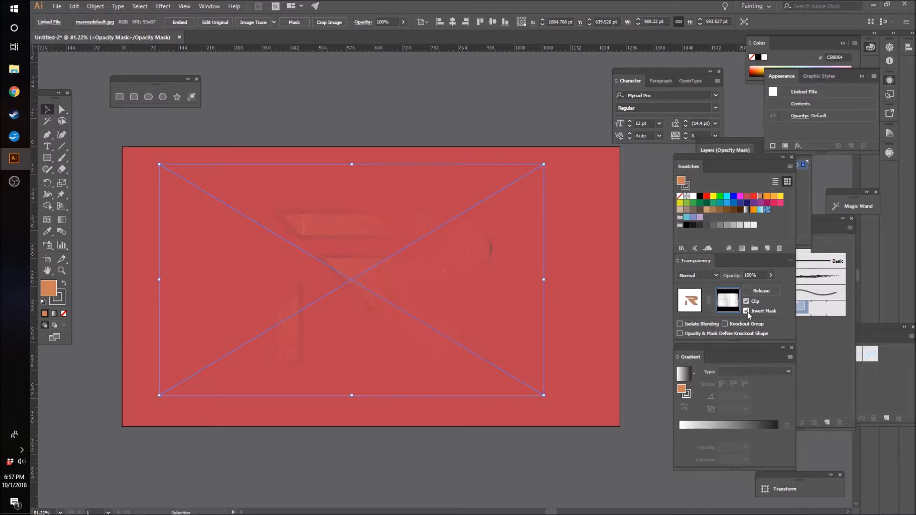
{"action": "left_click", "coordinate": [746, 311]}
{"action": "left_click_drag", "start_coordinate": [477, 293], "coordinate": [489, 293]}
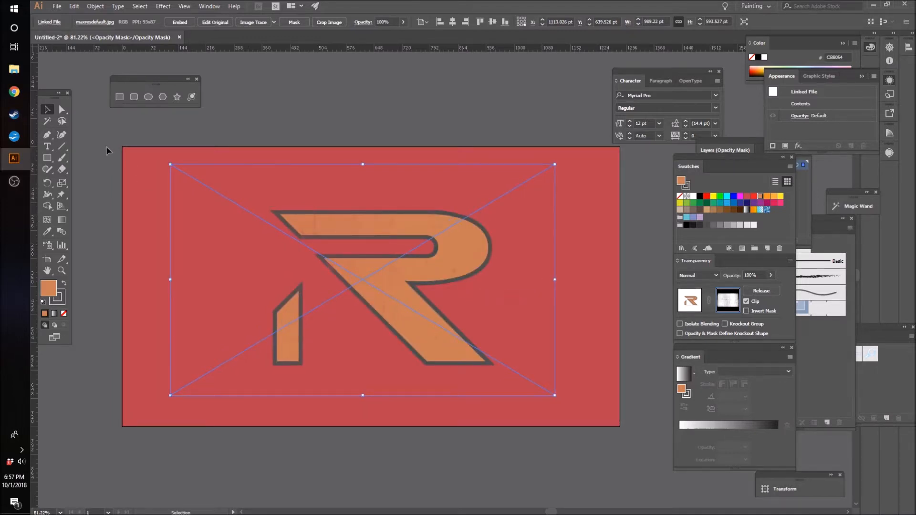
{"action": "left_click", "coordinate": [90, 125]}
Step: Draw a 1280 × 720 pt rectangle covering the artboard inside the opacity mask and fill it with near-black #1A1A1A
{"action": "left_click", "coordinate": [49, 160]}
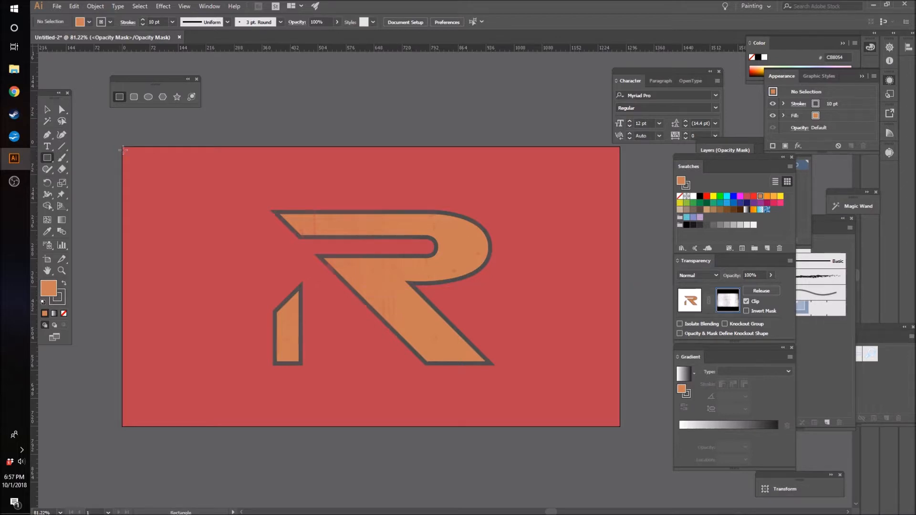
{"action": "left_click_drag", "start_coordinate": [122, 147], "coordinate": [620, 426]}
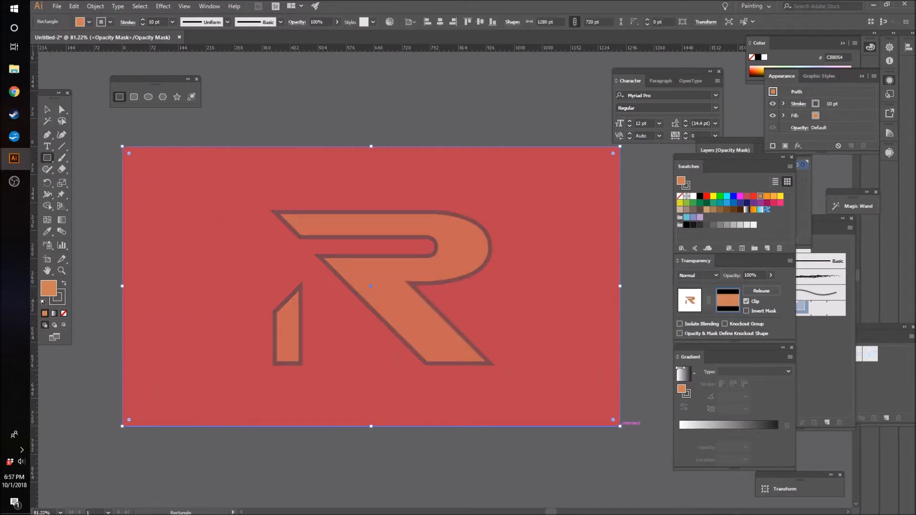
{"action": "left_click", "coordinate": [687, 225]}
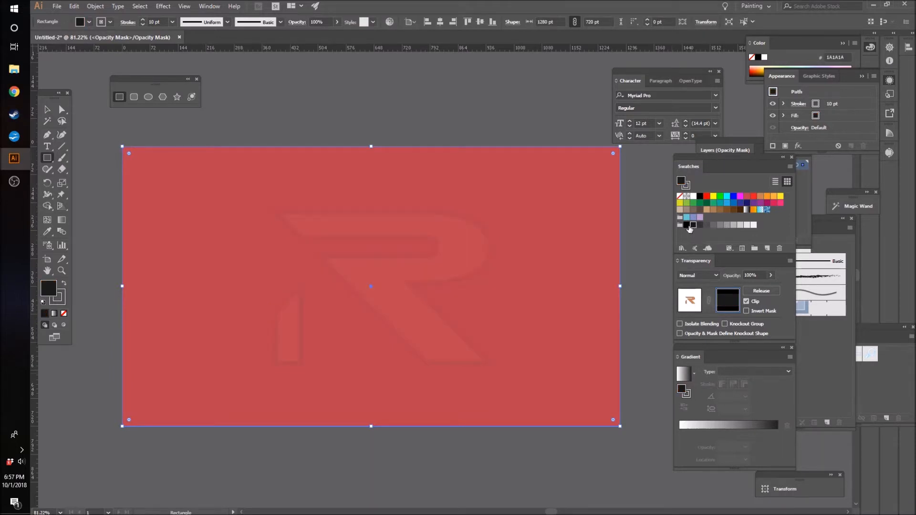
Step: Keep the near-black #1A1A1A fill on the rectangle inside the opacity mask, reduce its opacity to 15%, and deselect it
{"action": "left_click", "coordinate": [693, 225]}
{"action": "left_click", "coordinate": [337, 23]}
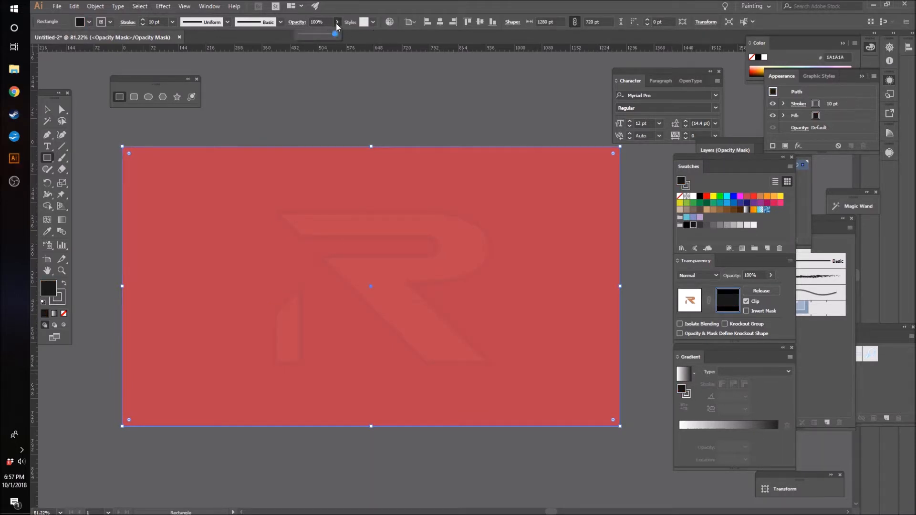
{"action": "scroll", "coordinate": [337, 24], "scroll_direction": "down", "scroll_amount": 5}
{"action": "scroll", "coordinate": [337, 24], "scroll_direction": "down", "scroll_amount": 3}
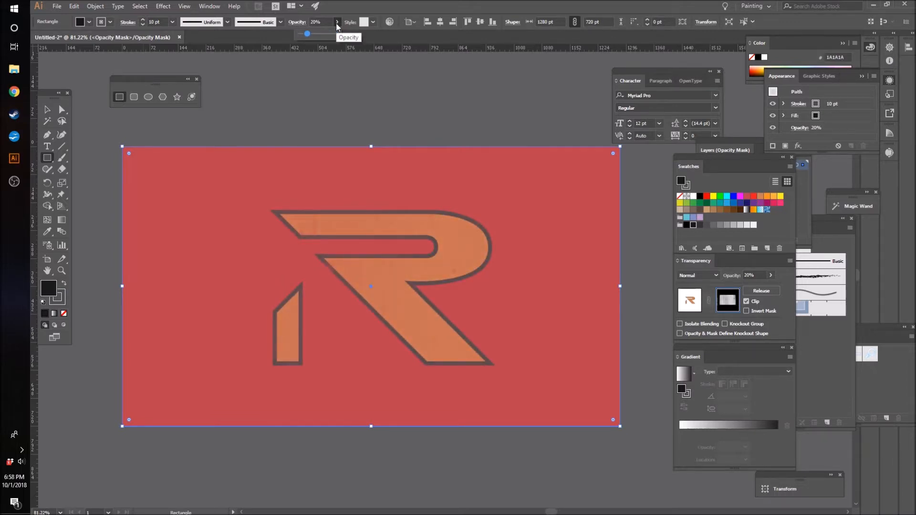
{"action": "scroll", "coordinate": [336, 23], "scroll_direction": "down", "scroll_amount": 1}
{"action": "scroll", "coordinate": [336, 23], "scroll_direction": "down", "scroll_amount": 1}
{"action": "left_click", "coordinate": [325, 119]}
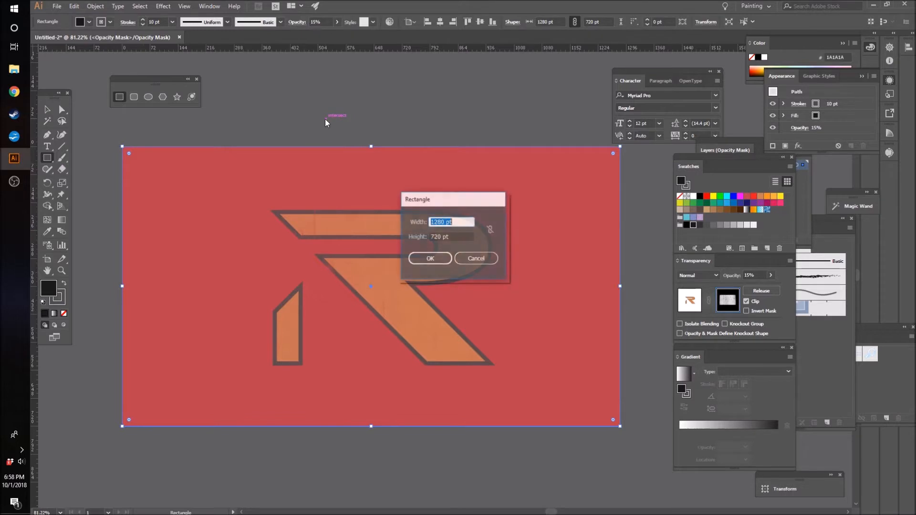
{"action": "left_click", "coordinate": [476, 258]}
{"action": "left_click", "coordinate": [46, 109]}
{"action": "left_click", "coordinate": [377, 102]}
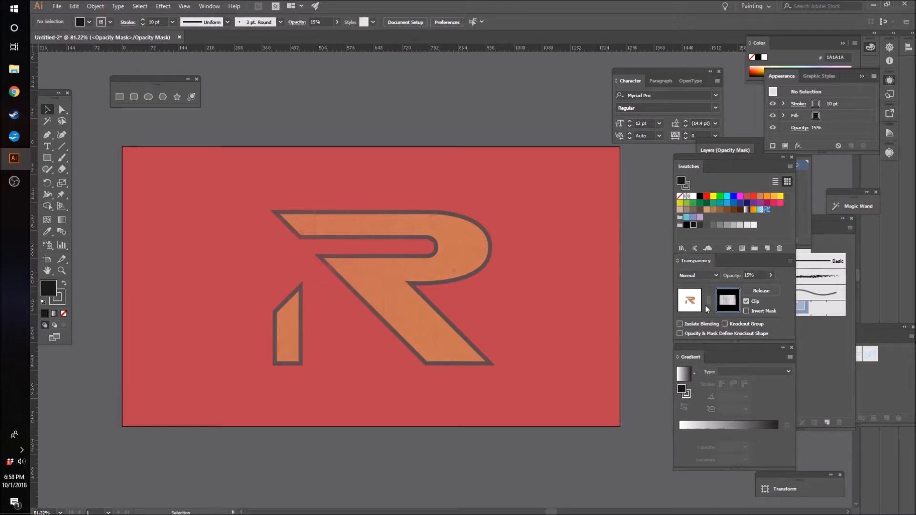
Step: Return from mask editing to the logo artwork and set the logo group's stroke colour to dark grey #333333
{"action": "left_click", "coordinate": [690, 301]}
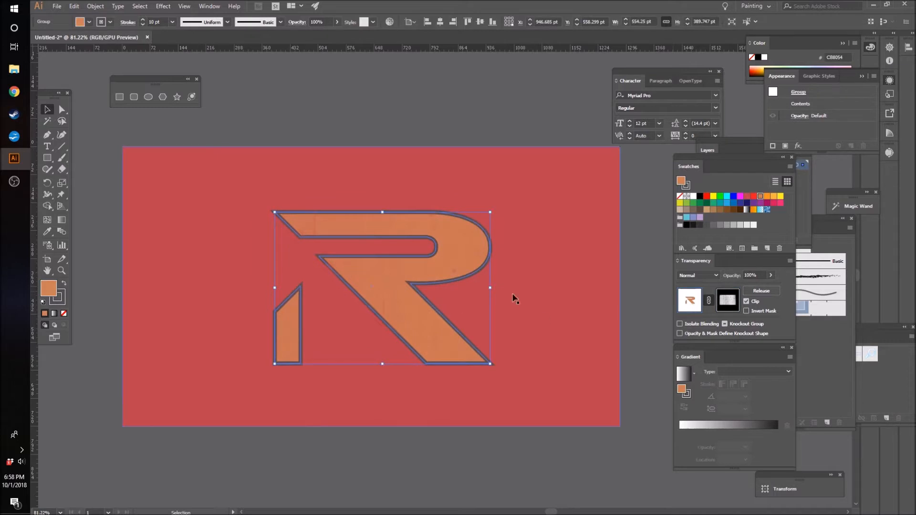
{"action": "left_click", "coordinate": [687, 185]}
{"action": "left_click", "coordinate": [700, 224]}
{"action": "left_click", "coordinate": [493, 104]}
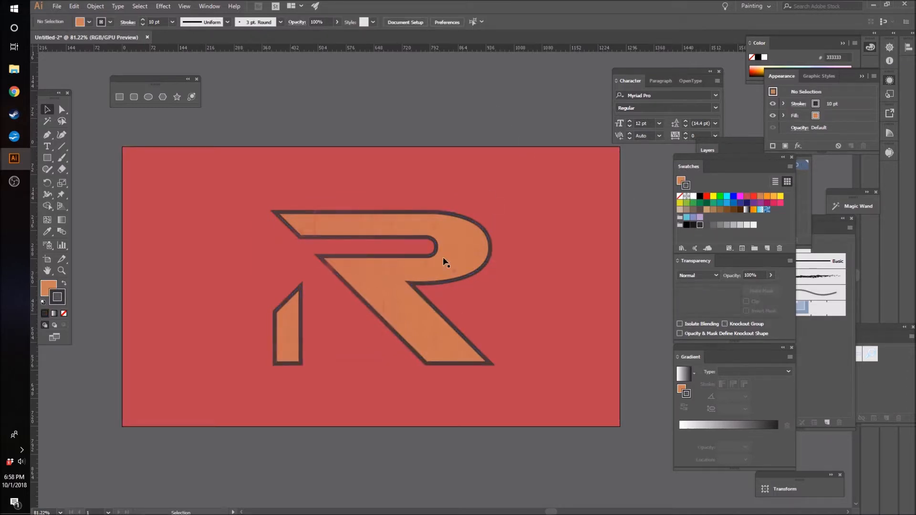
Step: With the logo group selected, redefine the R=51 G=51 B=51 swatch as Grayscale with K at 74%
{"action": "left_click", "coordinate": [411, 297]}
{"action": "double_click", "coordinate": [699, 225]}
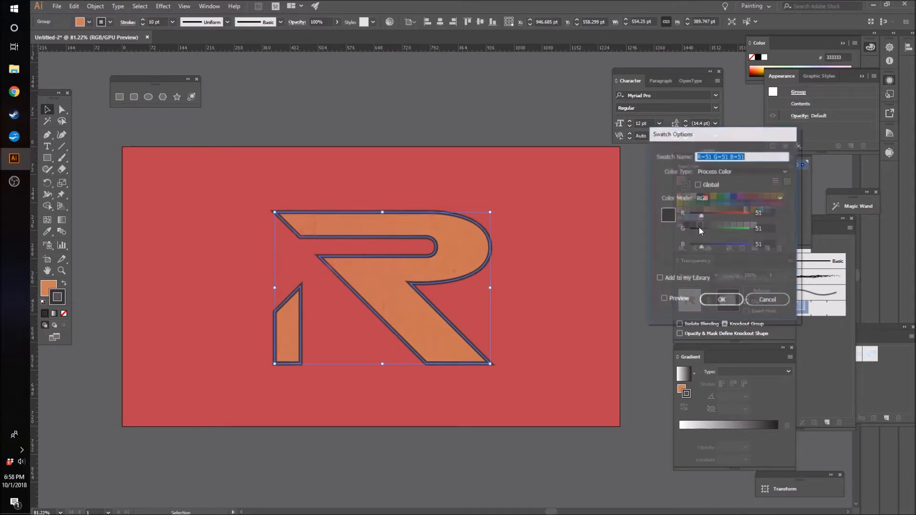
{"action": "left_click", "coordinate": [717, 169]}
{"action": "left_click", "coordinate": [676, 164]}
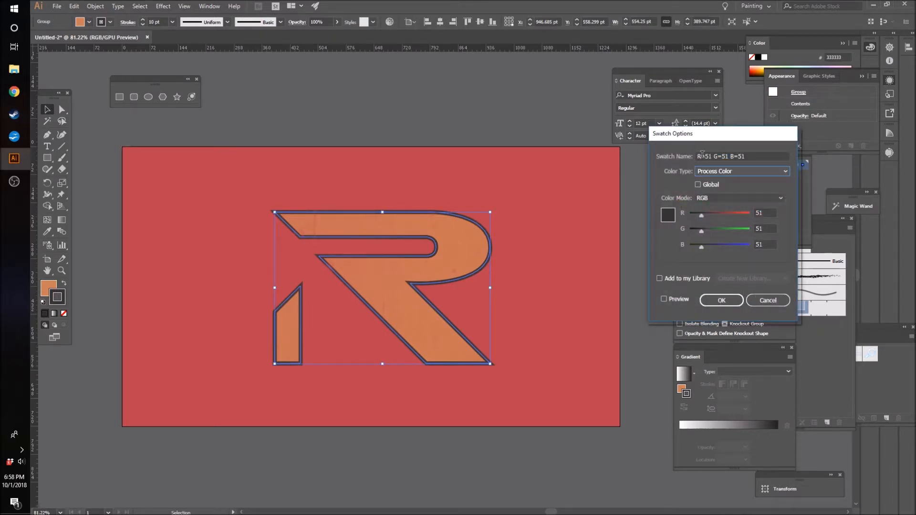
{"action": "left_click", "coordinate": [713, 196]}
{"action": "left_click", "coordinate": [718, 210]}
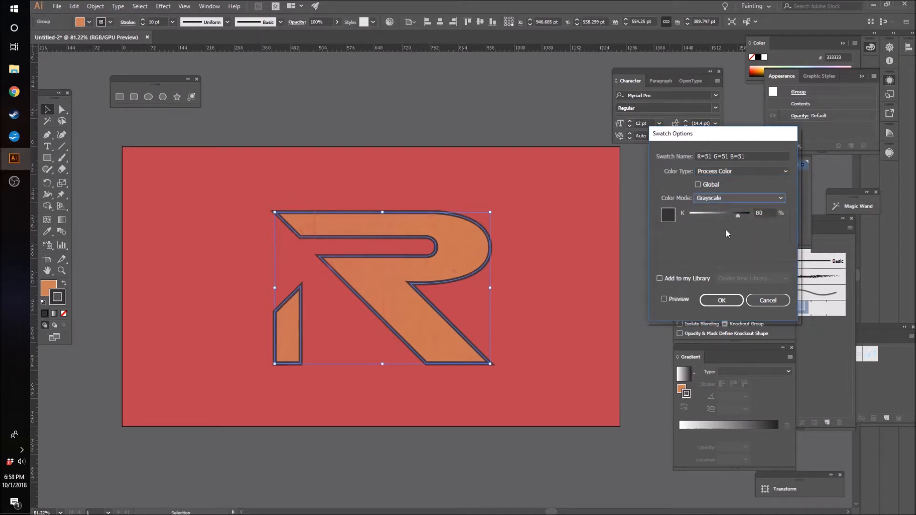
{"action": "left_click", "coordinate": [735, 217]}
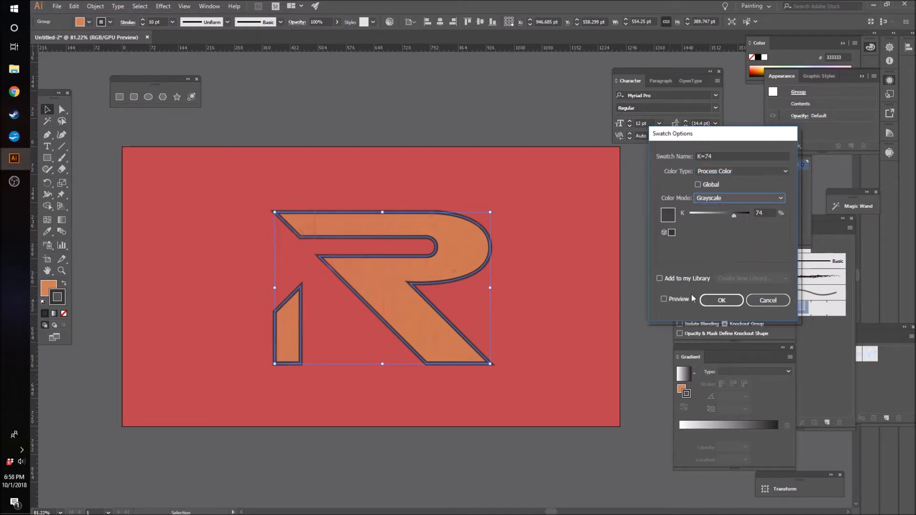
{"action": "left_click", "coordinate": [722, 300]}
{"action": "left_click", "coordinate": [453, 112]}
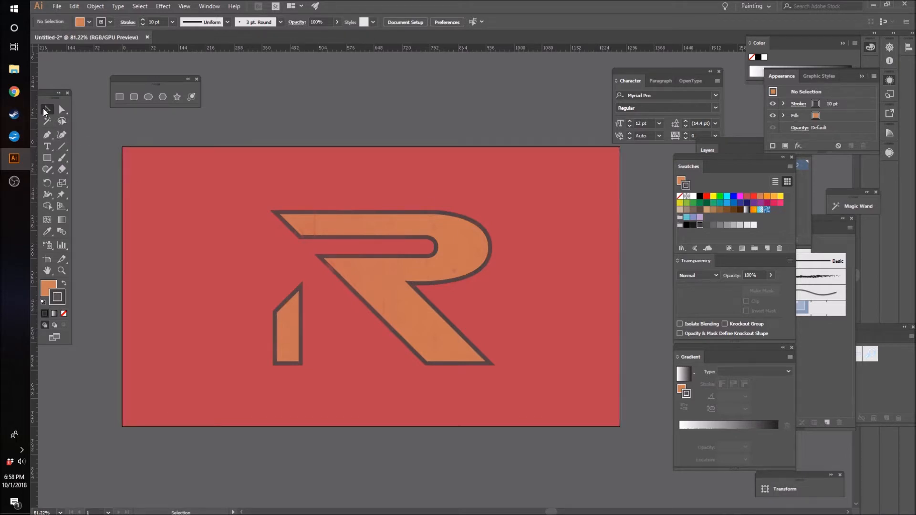
Step: Duplicate the logo group about 16 pt left and 16 pt down, and arrange the copy behind the original logo
{"action": "left_click", "coordinate": [388, 285]}
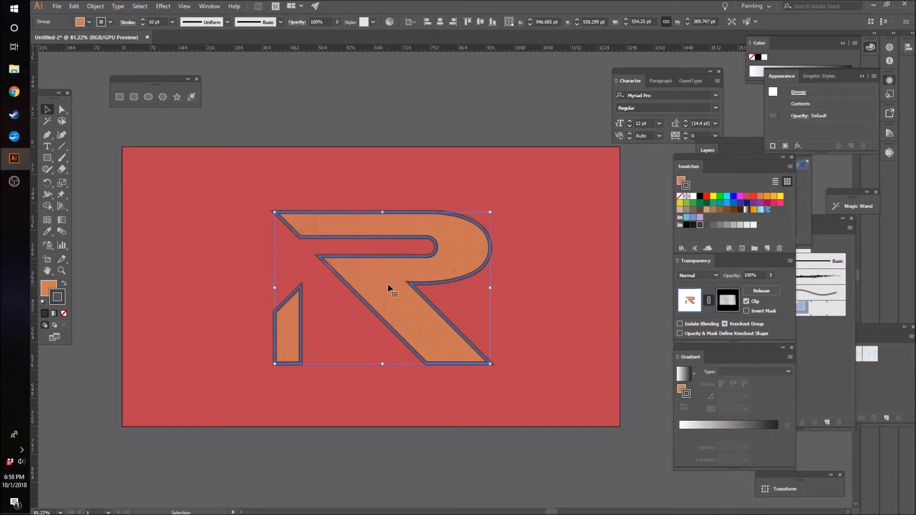
{"action": "left_click_drag", "start_coordinate": [388, 285], "coordinate": [388, 295]}
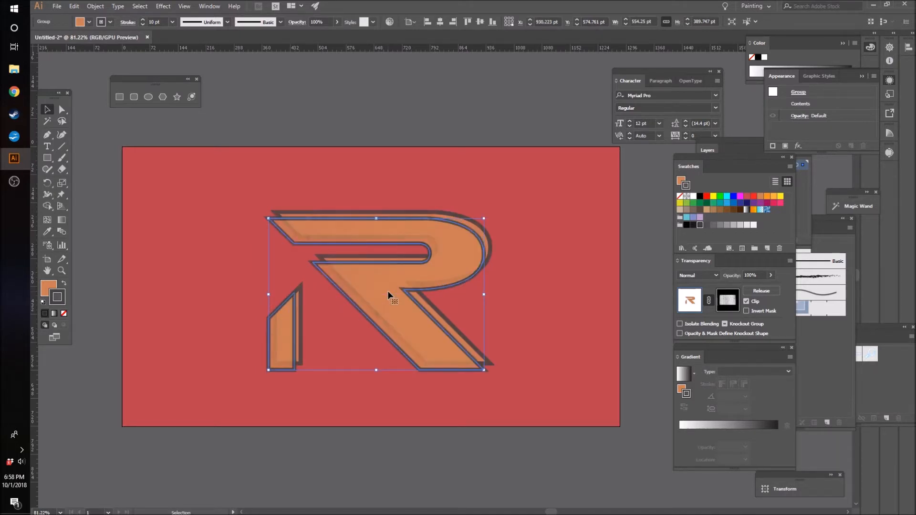
{"action": "key", "text": "a"}
{"action": "key", "text": "ctrl+["}
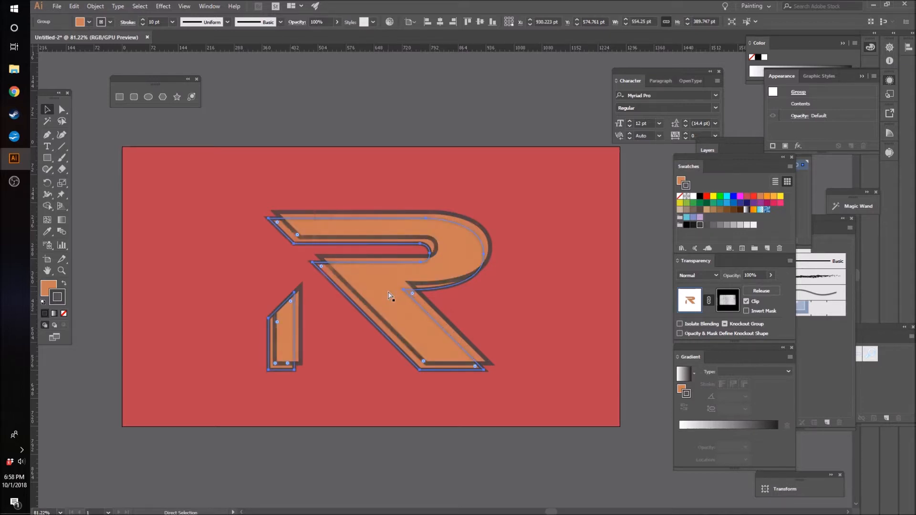
{"action": "key", "text": "ctrl+["}
{"action": "key", "text": "ctrl+]"}
{"action": "key", "text": "v"}
Step: Remove the rear logo copy's stroke, fill it with near-black #1A1A1A, and lower its opacity to 50%
{"action": "left_click", "coordinate": [680, 199]}
{"action": "left_click", "coordinate": [680, 199]}
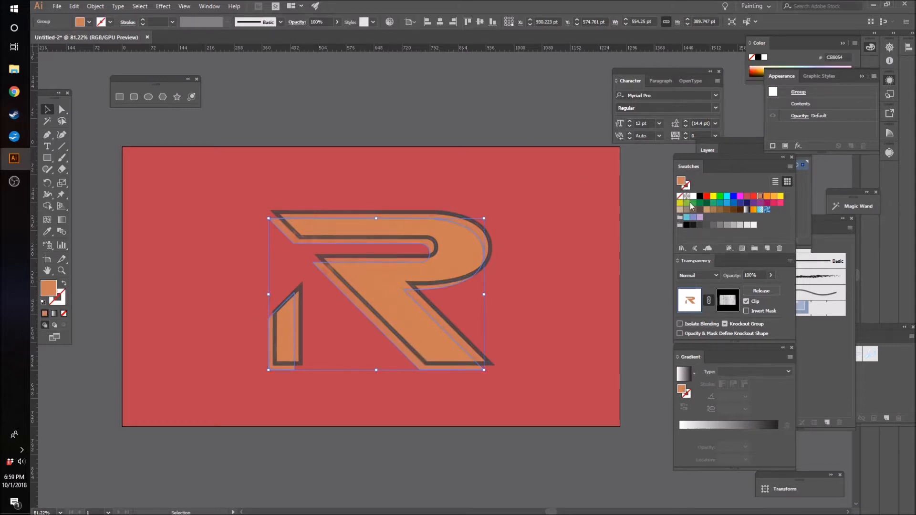
{"action": "left_click", "coordinate": [692, 226]}
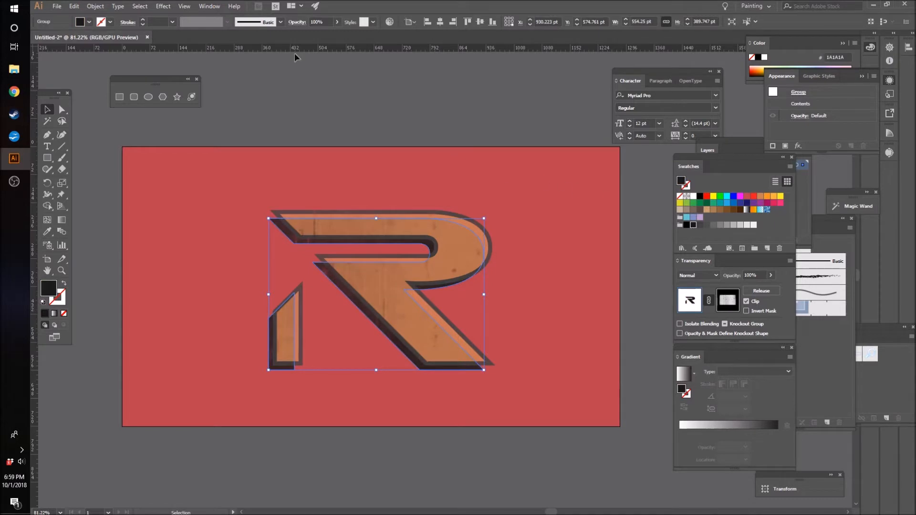
{"action": "left_click", "coordinate": [338, 22]}
{"action": "key", "text": "shift+Down"}
{"action": "key", "text": "shift+Down"}
{"action": "key", "text": "shift+Down"}
{"action": "key", "text": "shift+Down"}
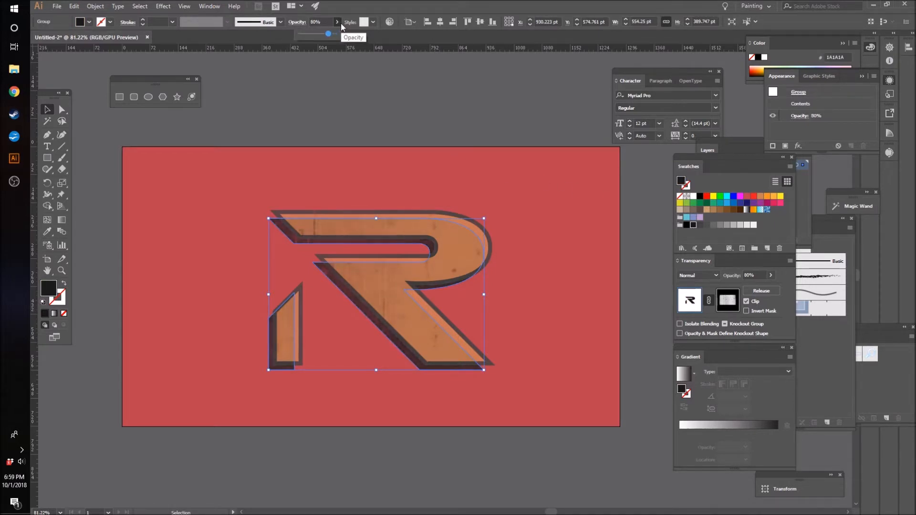
{"action": "left_click", "coordinate": [333, 105]}
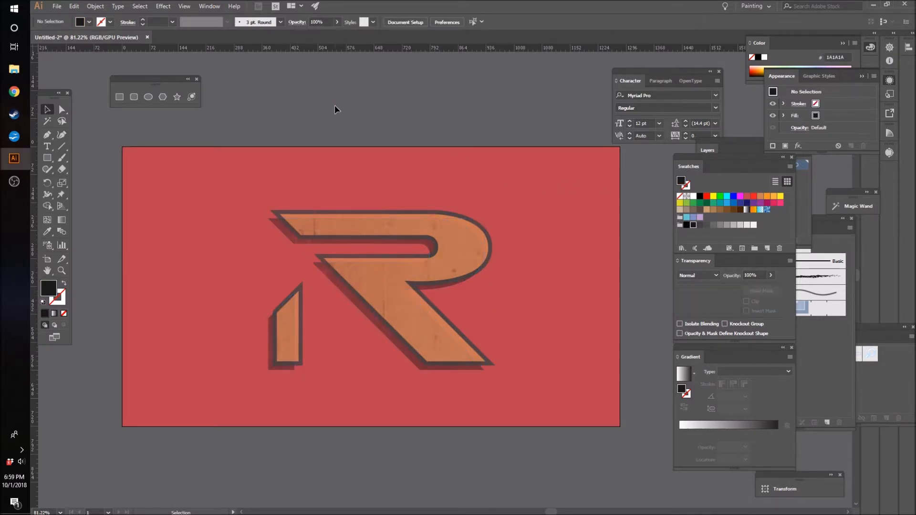
Step: Refill the shadow copy behind the logo with the K=74 grey swatch and set its opacity to 60%
{"action": "left_click", "coordinate": [347, 292]}
{"action": "left_click", "coordinate": [419, 87]}
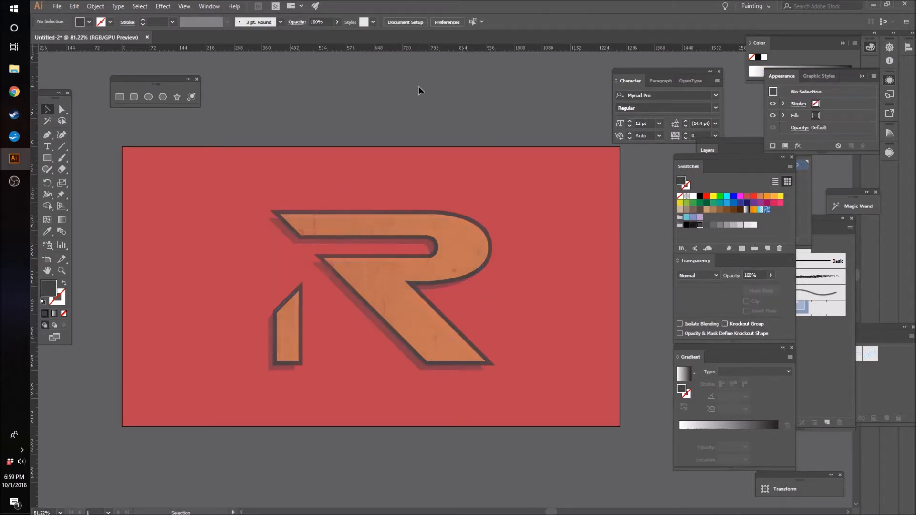
{"action": "left_click", "coordinate": [365, 313]}
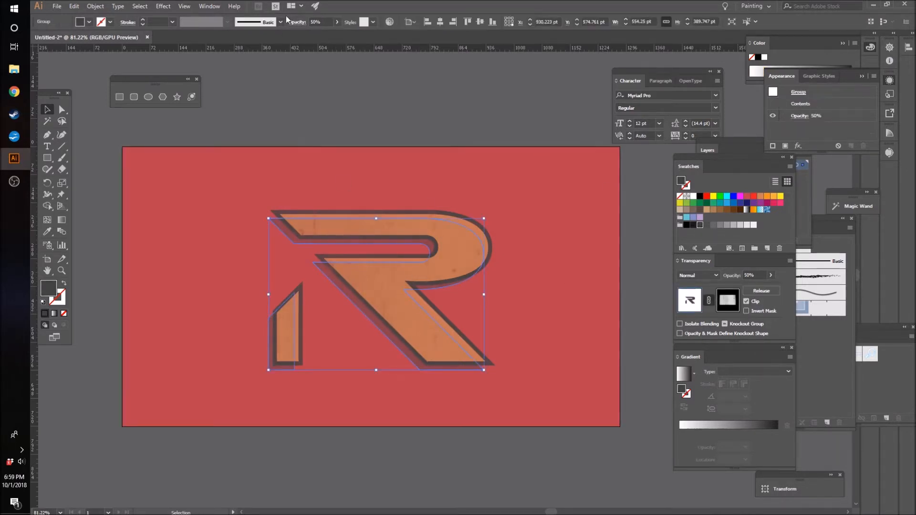
{"action": "left_click", "coordinate": [337, 21]}
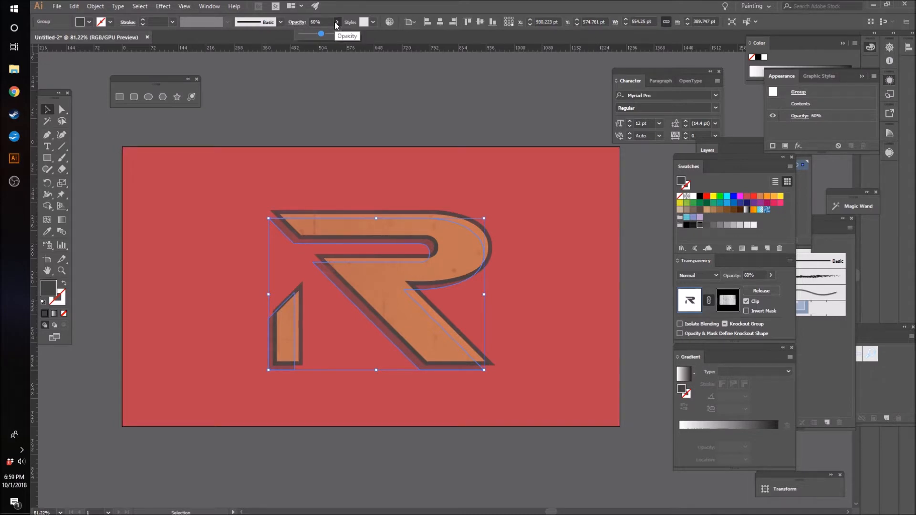
{"action": "left_click", "coordinate": [302, 80]}
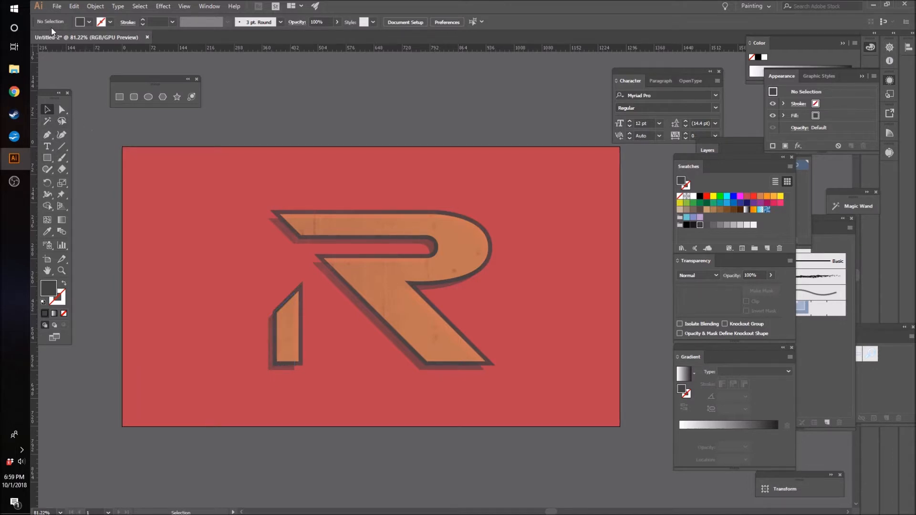
Step: Place the bricks-brickwall-brickwork-1092364 image over the artboard and size it to about 1278 × 719 pt
{"action": "left_click", "coordinate": [56, 6]}
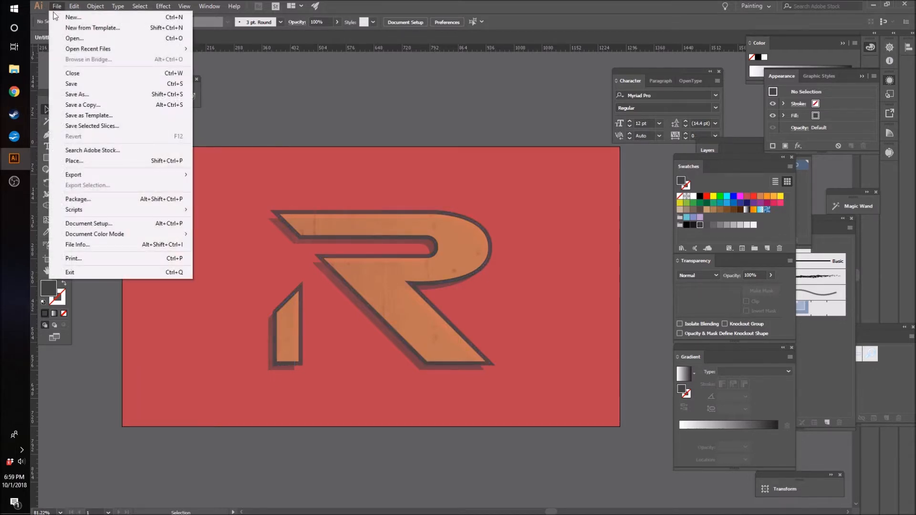
{"action": "left_click", "coordinate": [77, 161]}
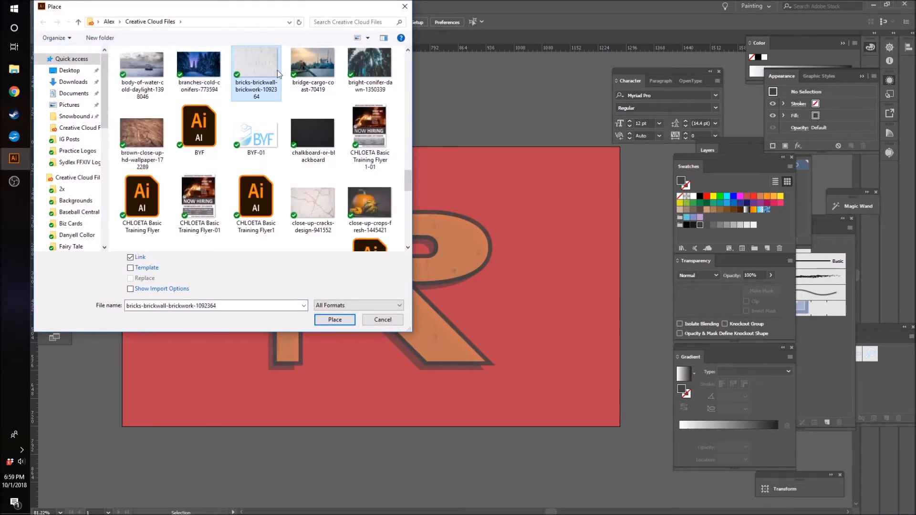
{"action": "left_click", "coordinate": [335, 320]}
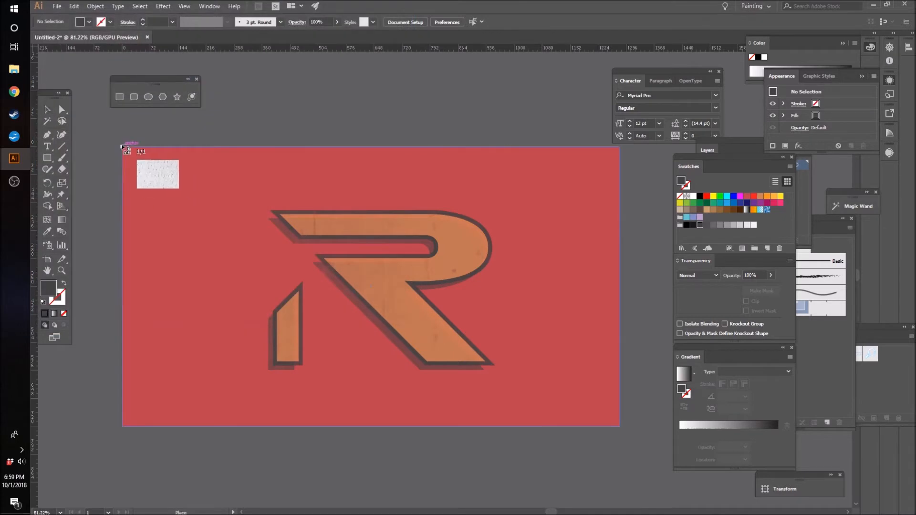
{"action": "left_click_drag", "start_coordinate": [124, 149], "coordinate": [633, 457]}
{"action": "left_click_drag", "start_coordinate": [371, 458], "coordinate": [364, 404]}
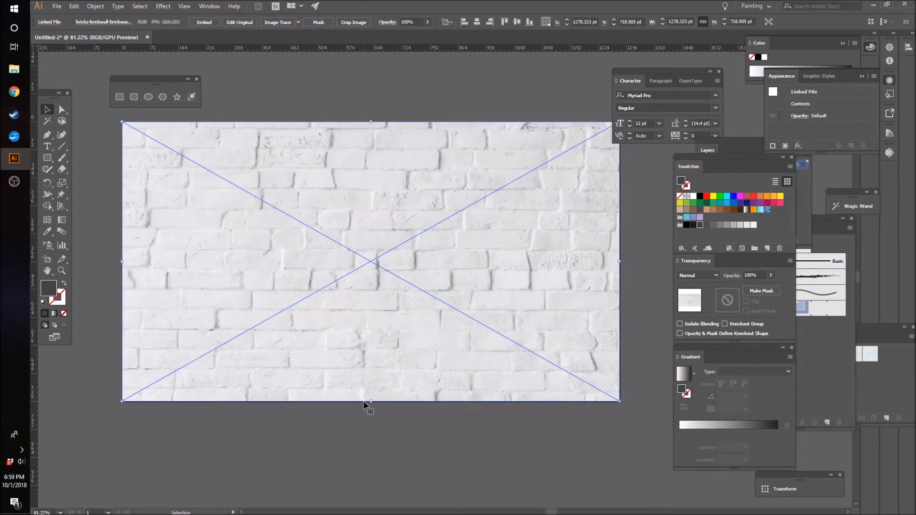
Step: Arrange the brick image behind the logo and its shadow but above the red background, and reduce its opacity to 8%
{"action": "key", "text": "ctrl+shift+bracketleft"}
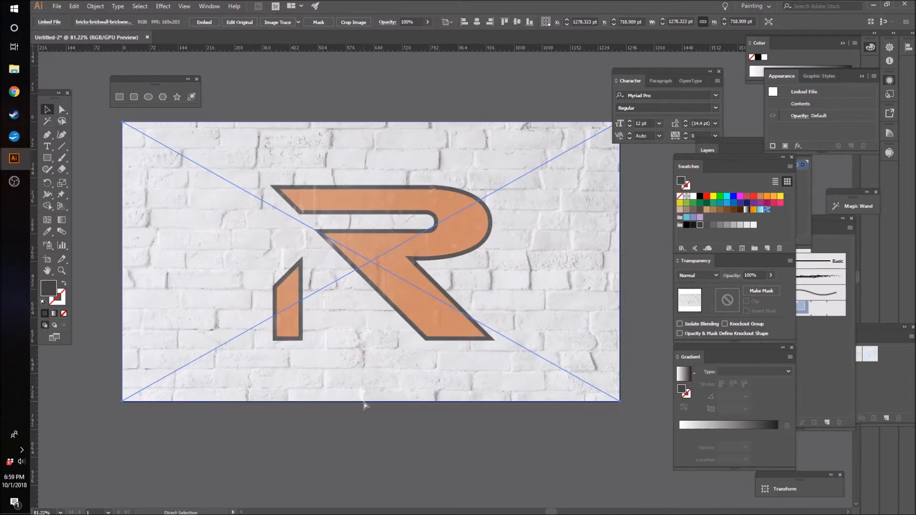
{"action": "key", "text": "v"}
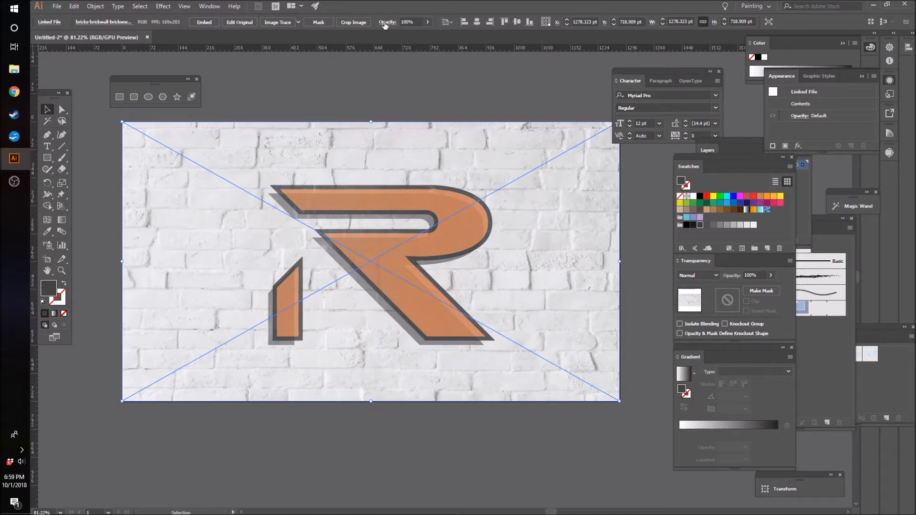
{"action": "left_click", "coordinate": [429, 23]}
{"action": "scroll", "coordinate": [430, 24], "scroll_direction": "down", "scroll_amount": 8}
{"action": "scroll", "coordinate": [429, 24], "scroll_direction": "down", "scroll_amount": 3}
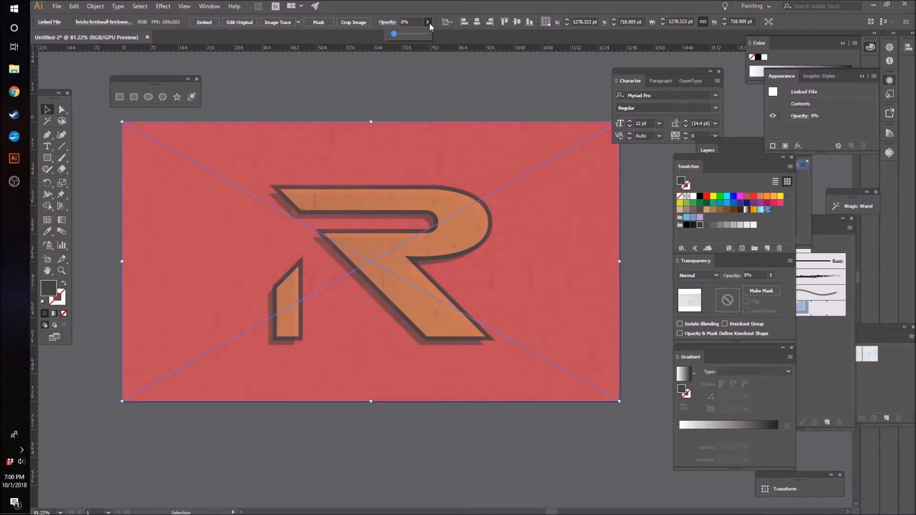
{"action": "left_click", "coordinate": [101, 135]}
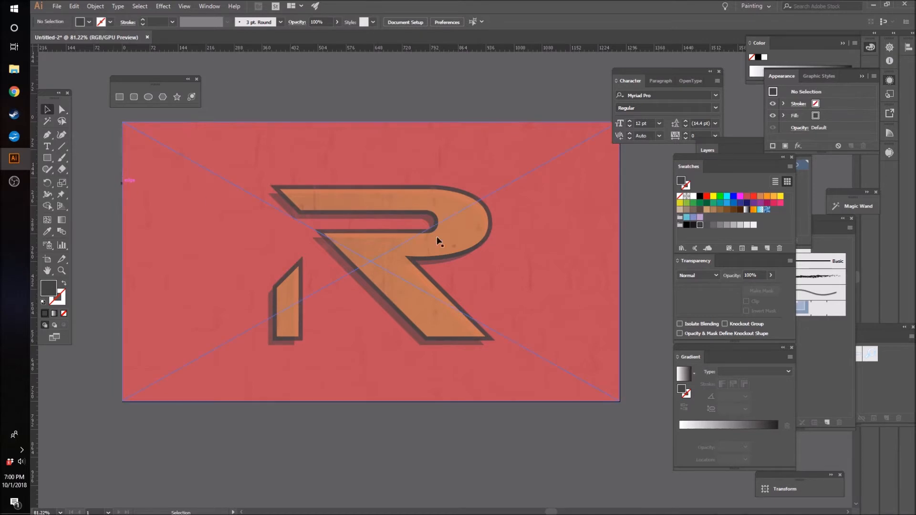
Step: Reopen the logo group's opacity mask and lower the opacity of its near-black rectangle to 5%
{"action": "left_click", "coordinate": [475, 242]}
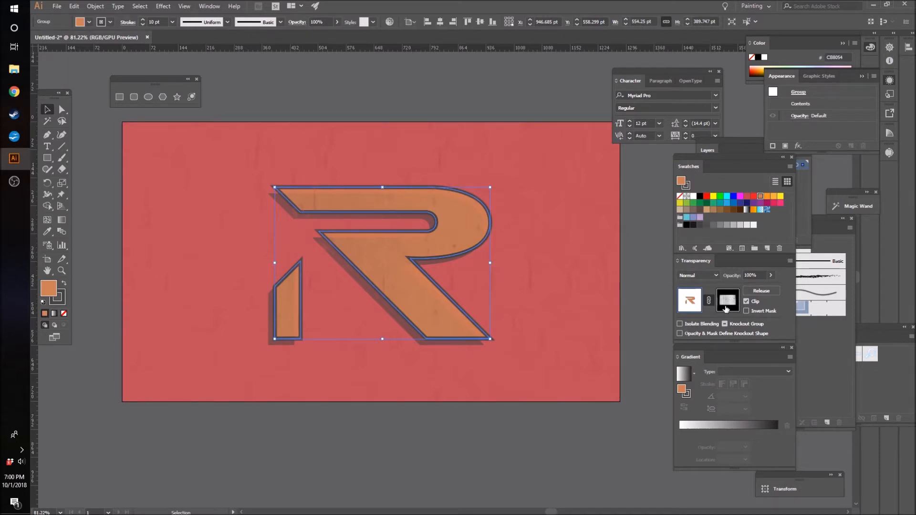
{"action": "left_click", "coordinate": [723, 307]}
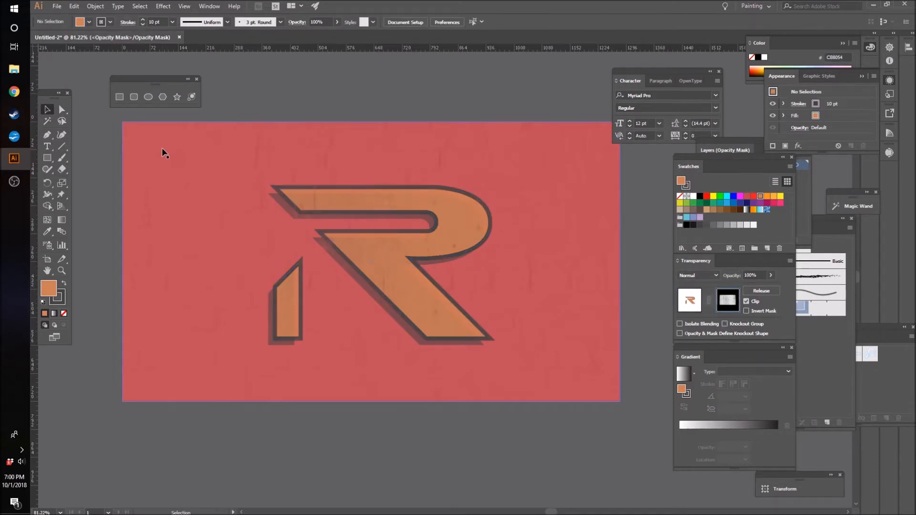
{"action": "key", "text": "z"}
{"action": "mouse_move", "coordinate": [317, 184]}
{"action": "left_mouse_down"}
{"action": "mouse_move", "coordinate": [398, 189]}
{"action": "mouse_move", "coordinate": [382, 206]}
{"action": "left_mouse_up"}
{"action": "left_click_drag", "start_coordinate": [447, 213], "coordinate": [296, 251]}
{"action": "key", "text": "v"}
{"action": "left_click", "coordinate": [250, 196]}
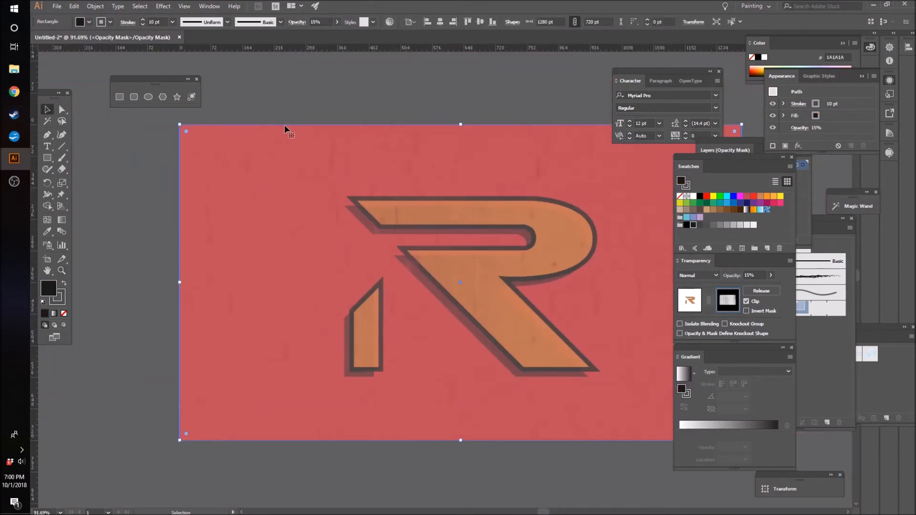
{"action": "left_click", "coordinate": [337, 22]}
{"action": "scroll", "coordinate": [339, 21], "scroll_direction": "down", "scroll_amount": 1}
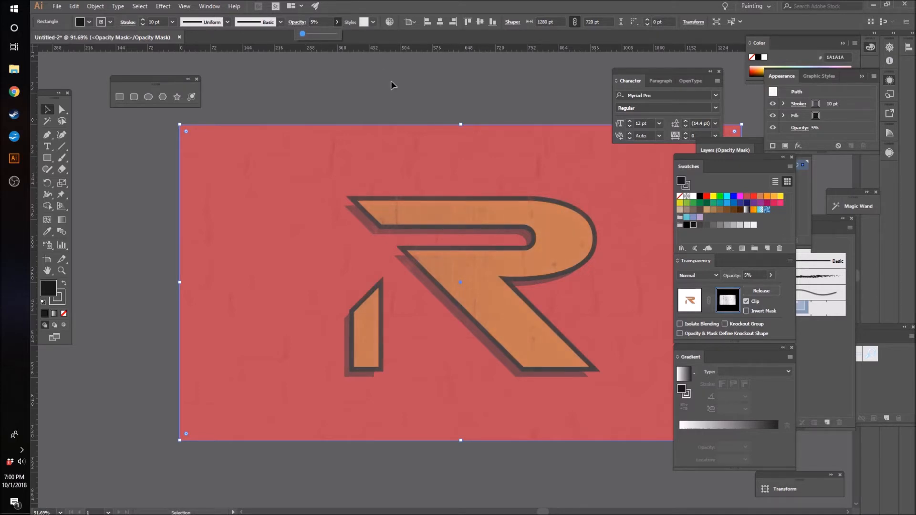
{"action": "left_click", "coordinate": [402, 96]}
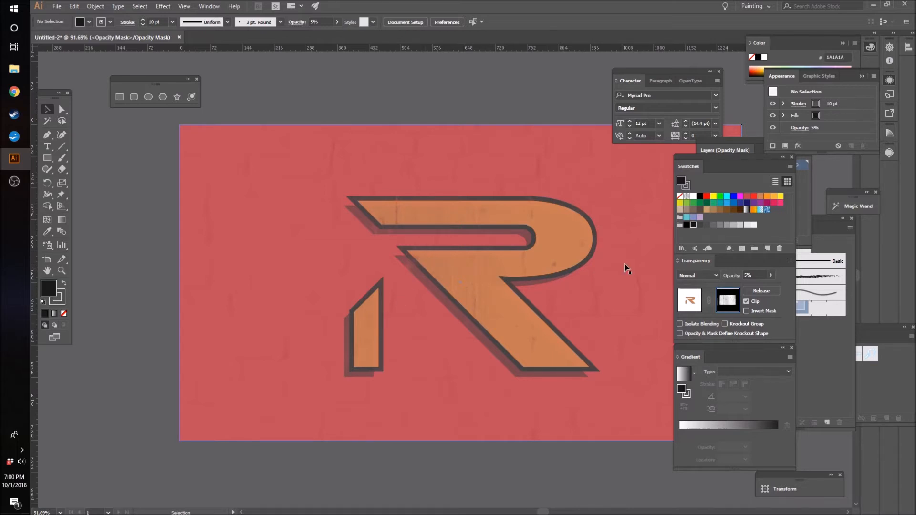
Step: Exit the logo's opacity mask and deselect the logo group
{"action": "left_click", "coordinate": [690, 310]}
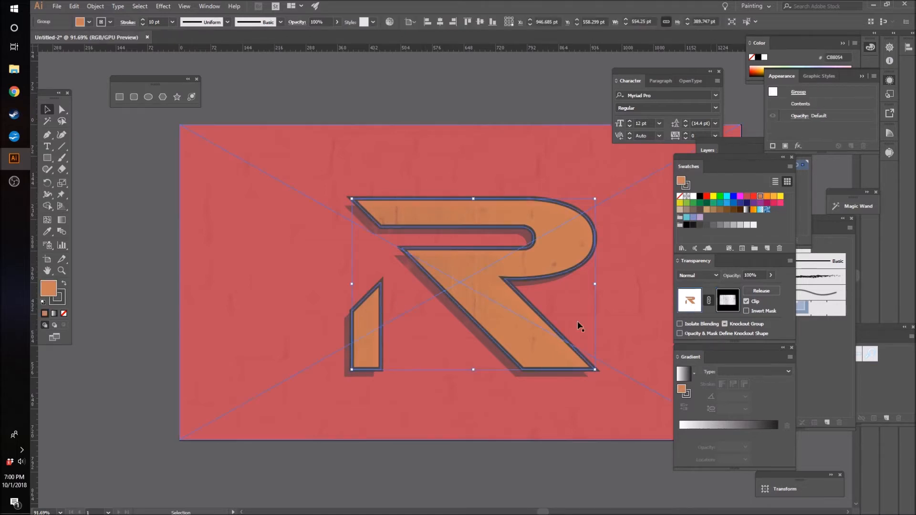
{"action": "left_click", "coordinate": [171, 419]}
Step: Draw a rectangle of about 1278 × 719 pt over the artboard and arrange it directly above the red background, beneath the brick image
{"action": "left_click_drag", "start_coordinate": [551, 512], "coordinate": [557, 511]}
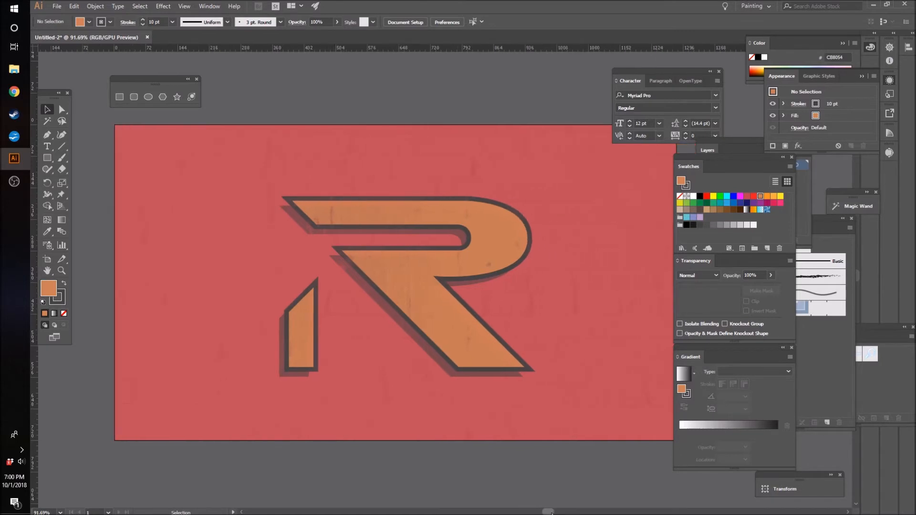
{"action": "key", "text": "z"}
{"action": "left_click", "coordinate": [546, 483], "text": "alt"}
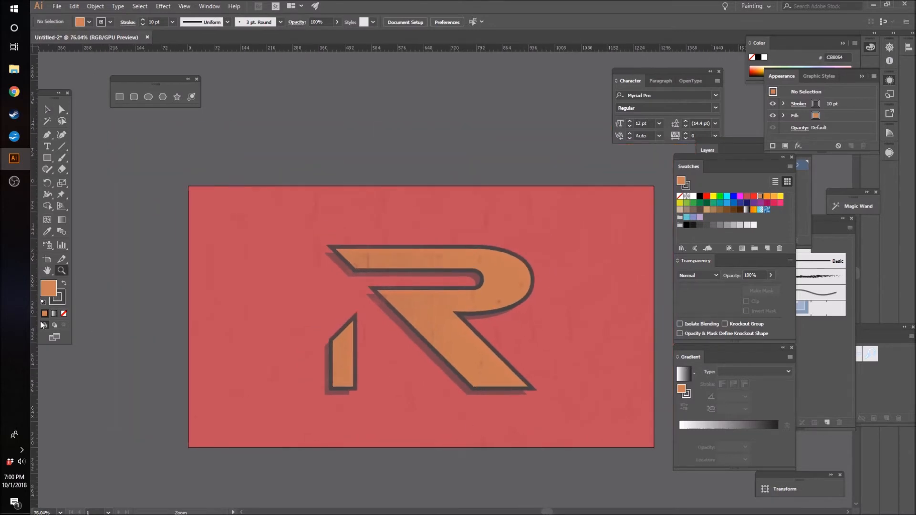
{"action": "left_click", "coordinate": [51, 159]}
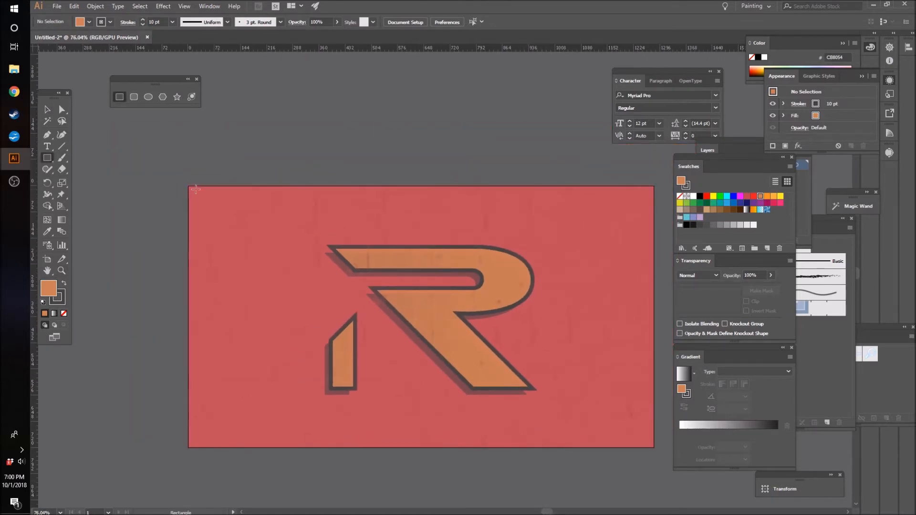
{"action": "left_click_drag", "start_coordinate": [188, 186], "coordinate": [654, 447]}
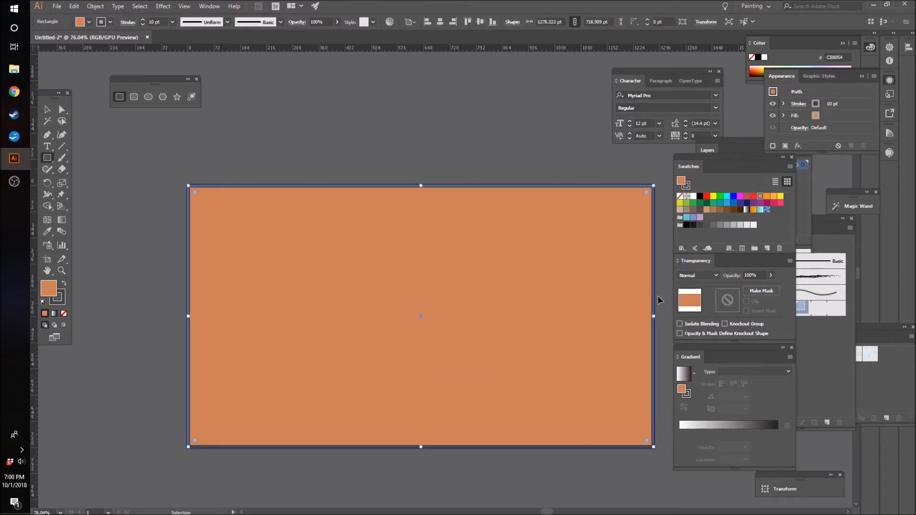
{"action": "key", "text": "ctrl+["}
{"action": "key", "text": "ctrl+shift+["}
{"action": "key", "text": "ctrl+]"}
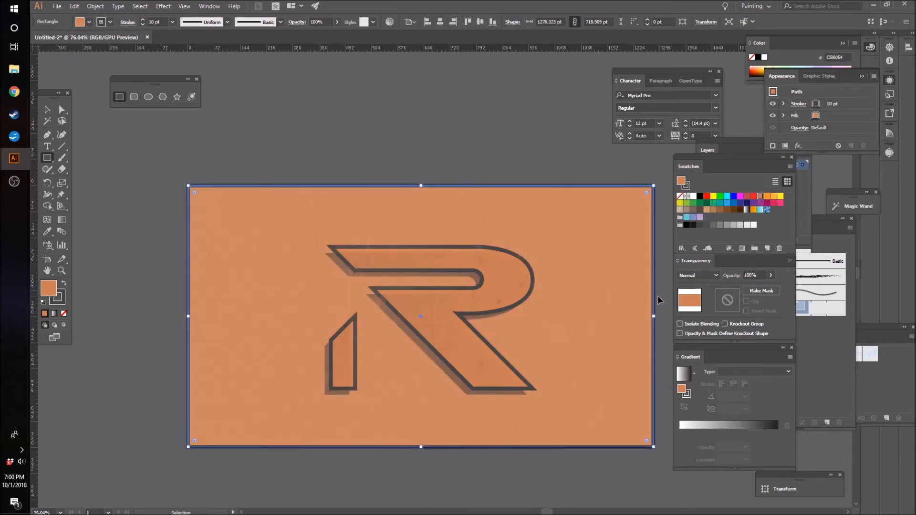
Step: Turn the new rectangle into a border by removing its fill and setting its stroke weight to 30 pt
{"action": "left_click", "coordinate": [680, 197]}
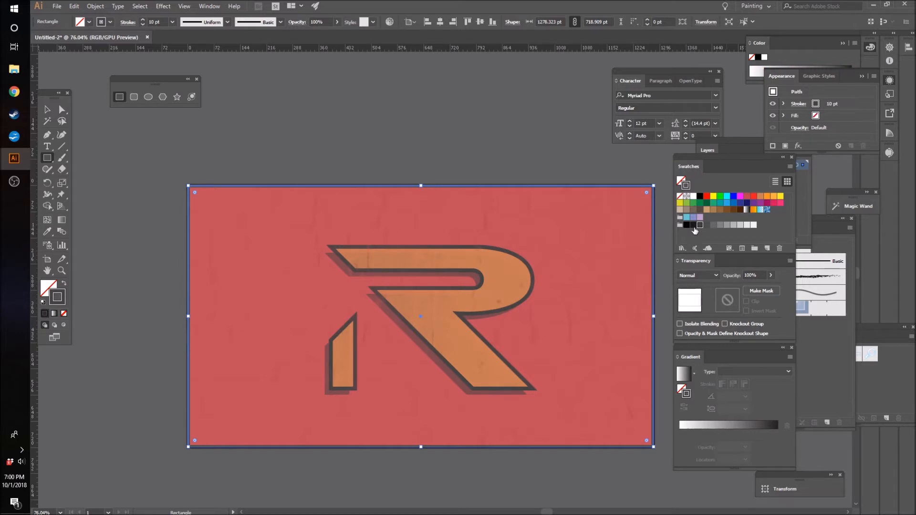
{"action": "left_click", "coordinate": [153, 22]}
{"action": "type", "text": "30"}
{"action": "key", "text": "Return"}
{"action": "left_click", "coordinate": [47, 109]}
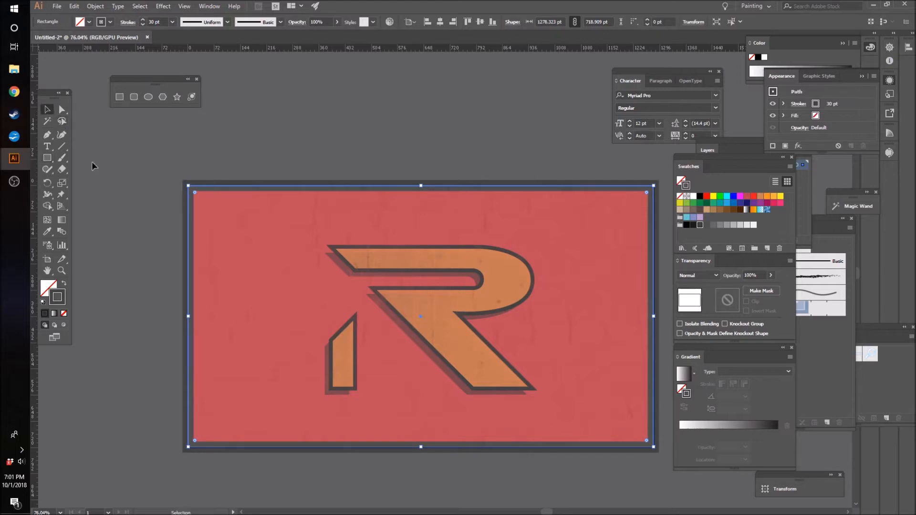
{"action": "left_click", "coordinate": [92, 161]}
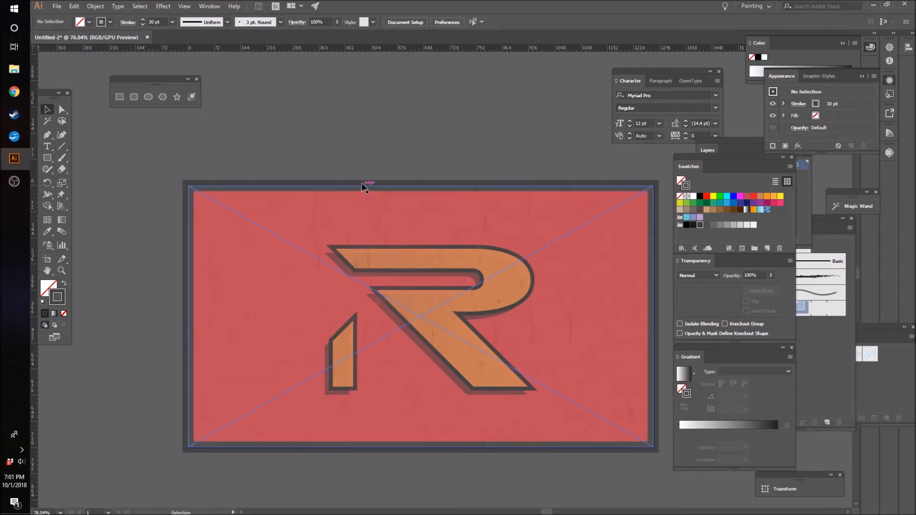
Step: Lock the brick image and the red background so the border rectangle can be selected on its own
{"action": "left_click", "coordinate": [188, 189]}
{"action": "key", "text": "a"}
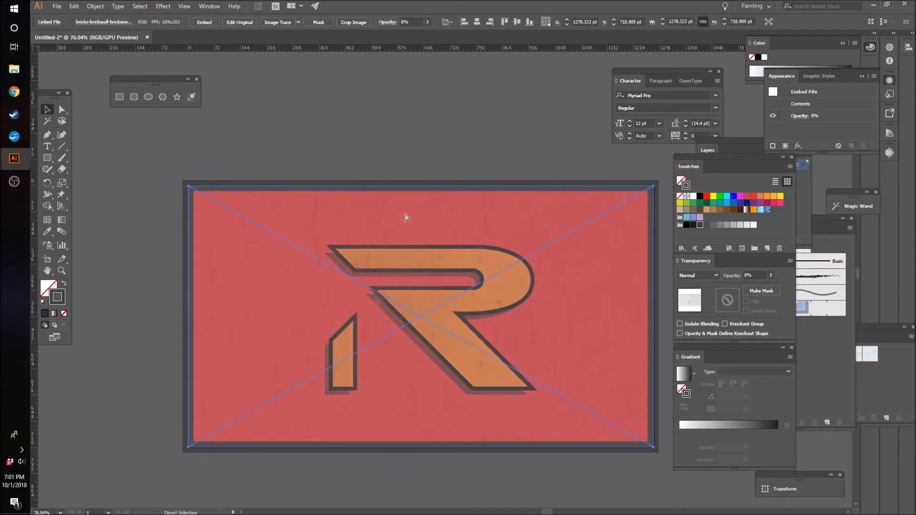
{"action": "key", "text": "v"}
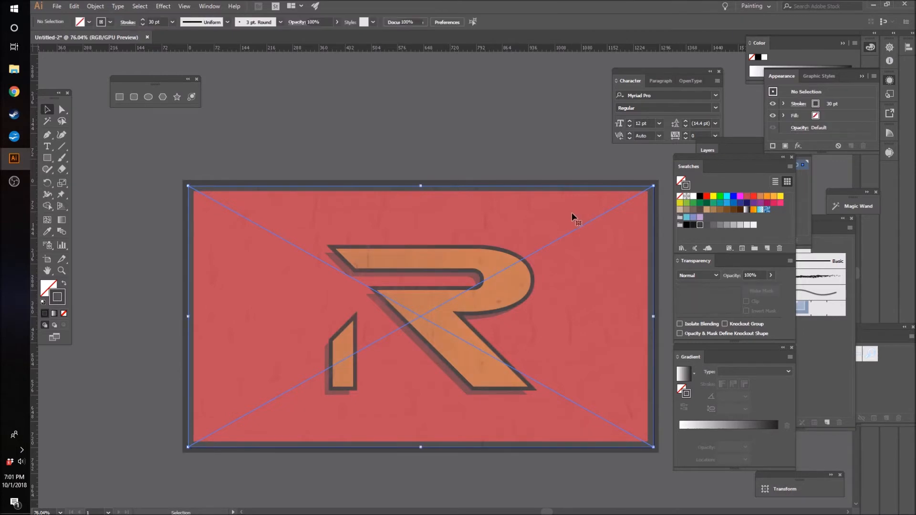
{"action": "key", "text": "ctrl+shift+a"}
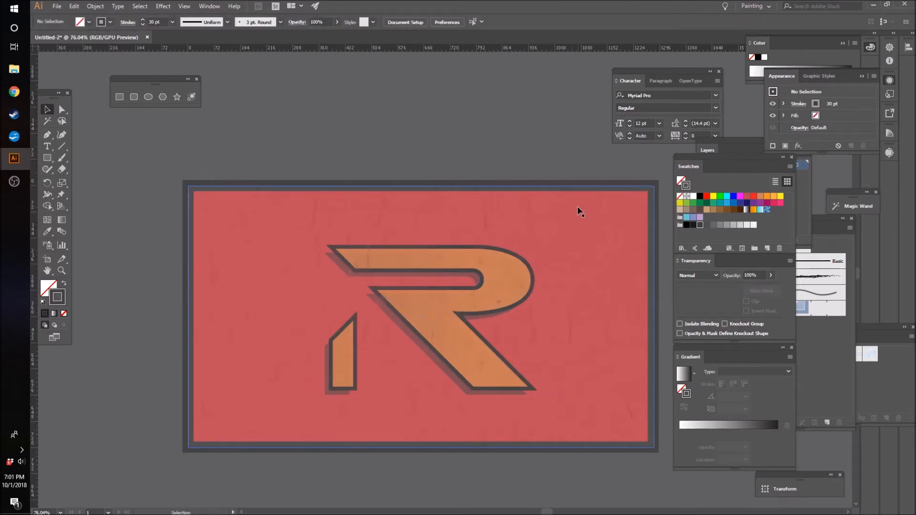
{"action": "left_click", "coordinate": [579, 211]}
{"action": "key", "text": "ctrl+shift+a"}
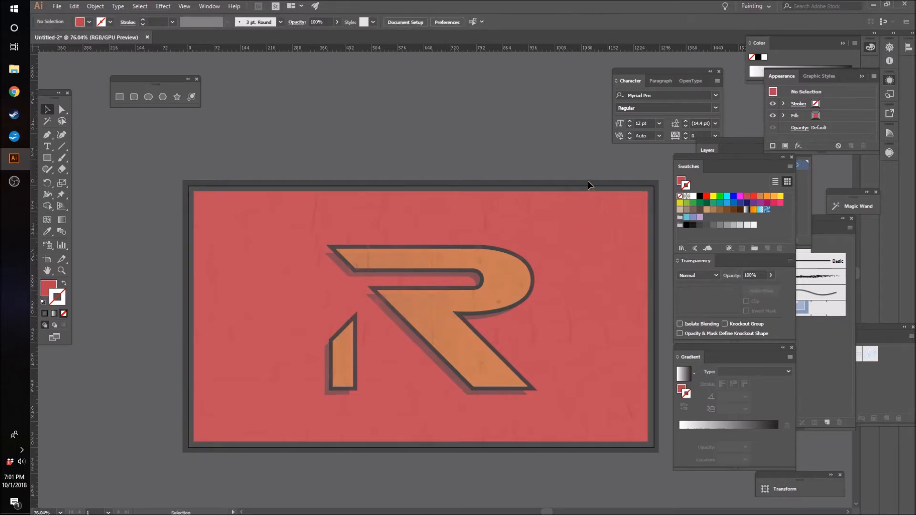
Step: Recolor the border rectangle's stroke with the R=102 G=102 B=102 grey swatch
{"action": "left_click", "coordinate": [652, 191]}
{"action": "key", "text": "ctrl"}
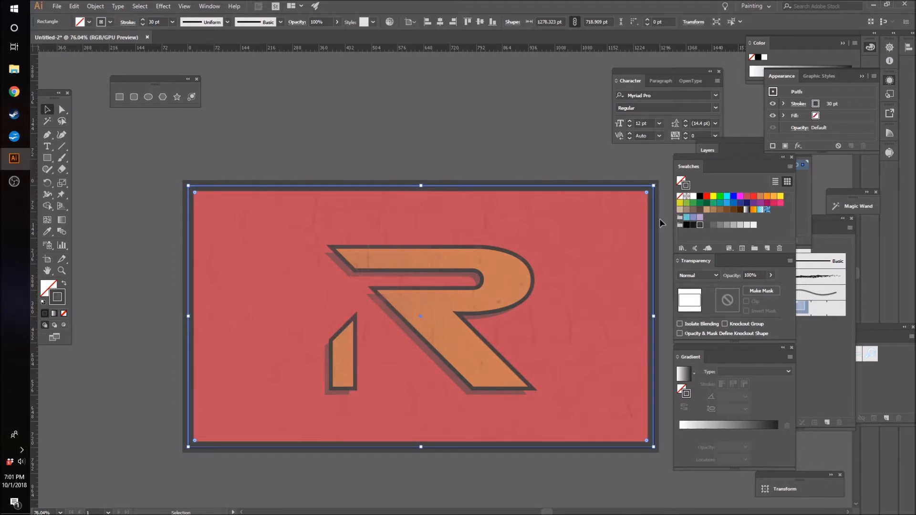
{"action": "left_click", "coordinate": [420, 160]}
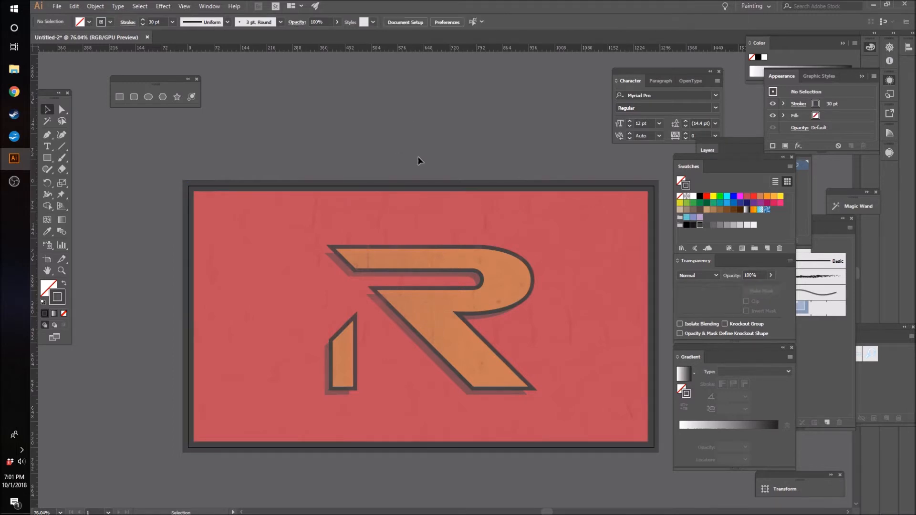
{"action": "left_click", "coordinate": [429, 187]}
{"action": "left_click", "coordinate": [713, 225]}
{"action": "left_click", "coordinate": [477, 104]}
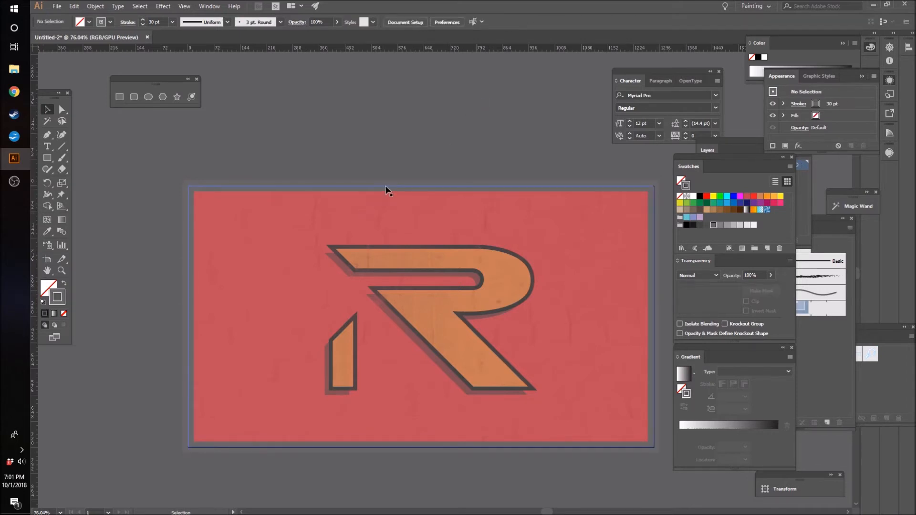
Step: Edit the border's R=102 G=102 B=102 swatch with preview on, switching its color mode to Grayscale and setting K to about 64%
{"action": "left_click", "coordinate": [386, 188]}
{"action": "double_click", "coordinate": [714, 225]}
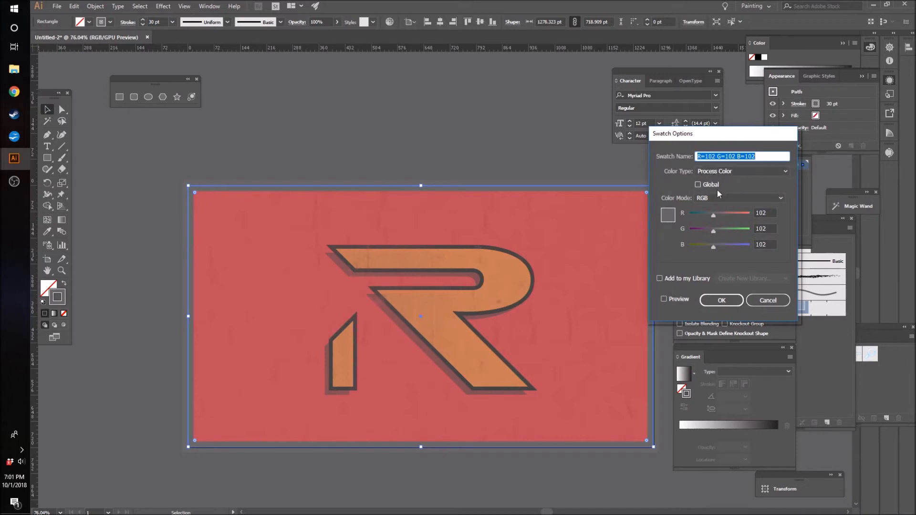
{"action": "left_click", "coordinate": [714, 199]}
{"action": "left_click", "coordinate": [709, 218]}
{"action": "left_click", "coordinate": [715, 197]}
{"action": "left_click", "coordinate": [726, 216]}
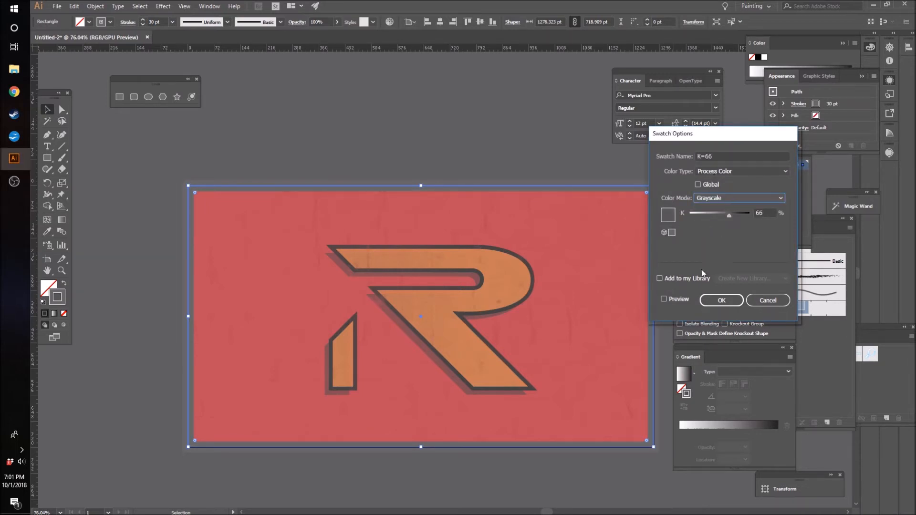
{"action": "left_click", "coordinate": [680, 298]}
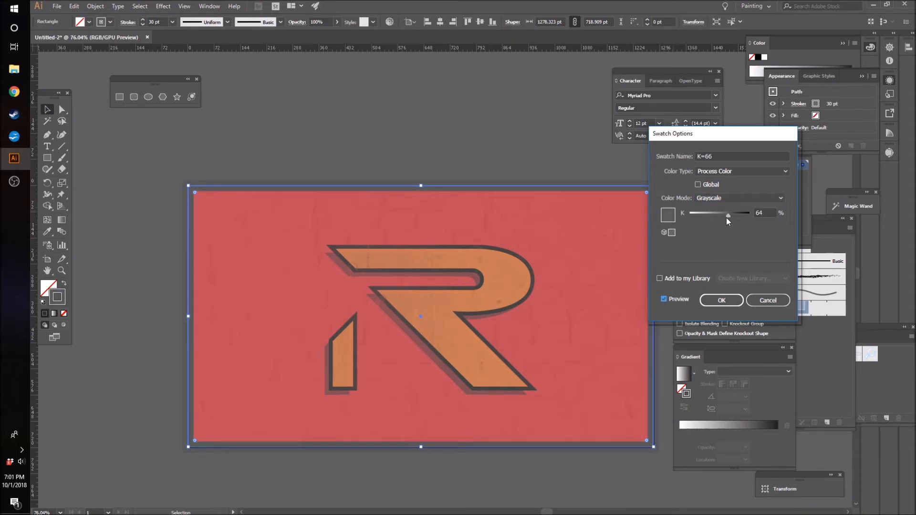
{"action": "left_click", "coordinate": [722, 300]}
{"action": "left_click", "coordinate": [517, 111]}
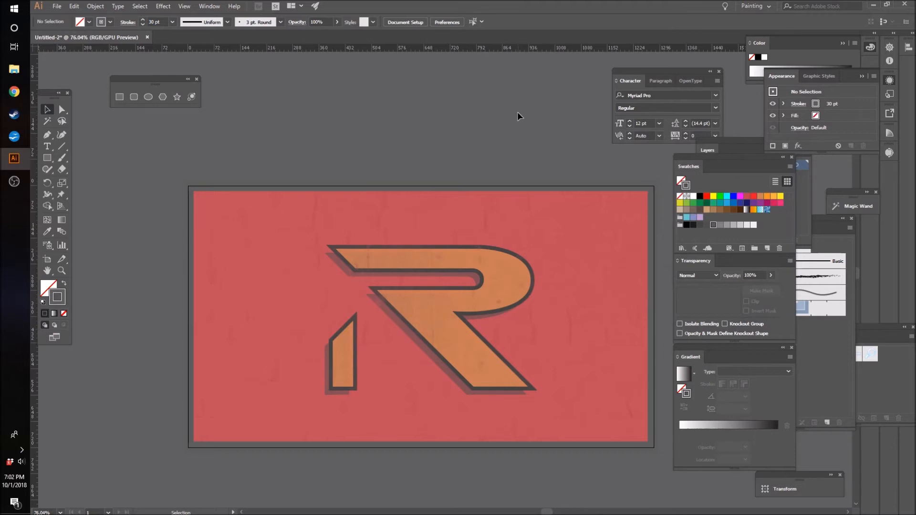
Step: Create an opacity mask on the border rectangle and open the mask for editing
{"action": "left_click", "coordinate": [568, 187]}
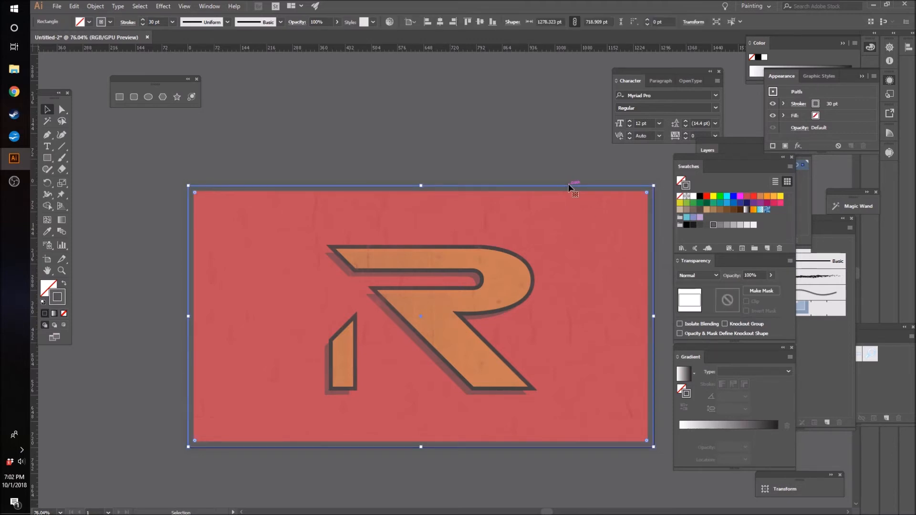
{"action": "left_click", "coordinate": [759, 293]}
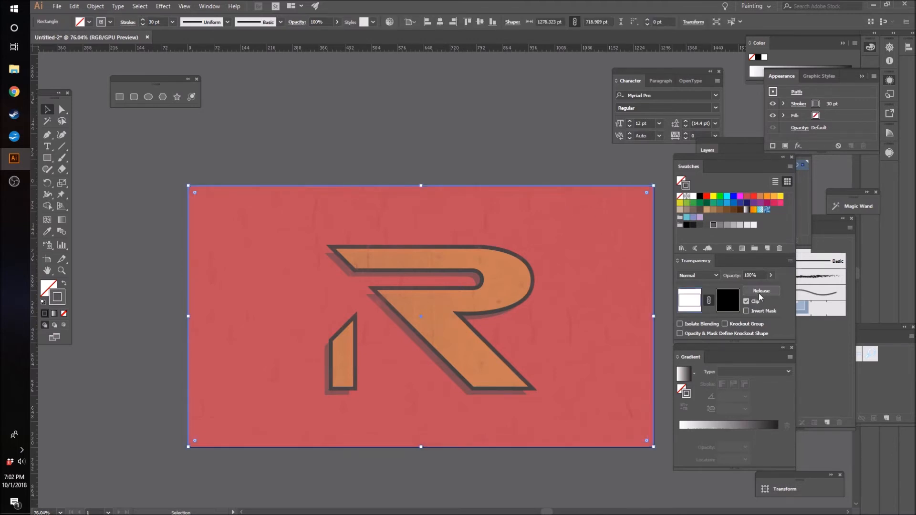
{"action": "left_click", "coordinate": [727, 300]}
Step: Place the texture_140_by_sirius image into the border's opacity mask at about 1470 × 1103 pt, covering the artboard
{"action": "left_click", "coordinate": [57, 6]}
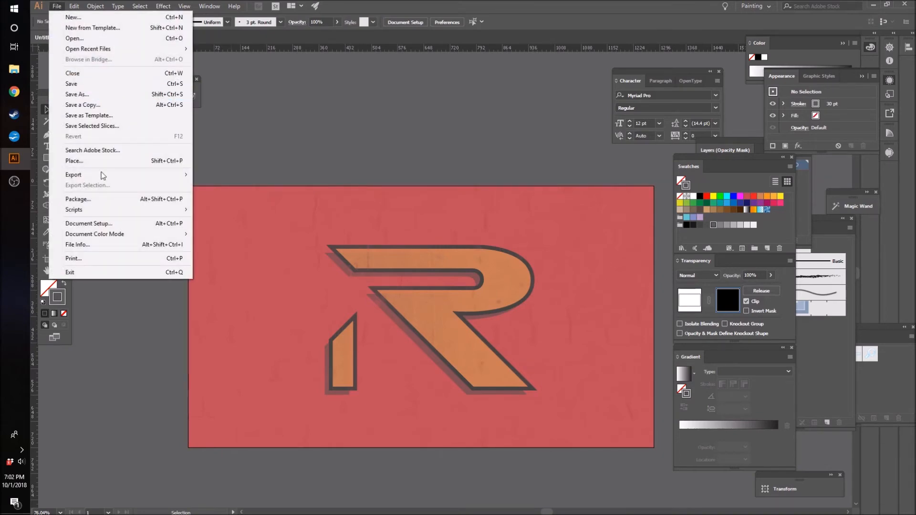
{"action": "left_click", "coordinate": [85, 161]}
{"action": "scroll", "coordinate": [324, 200], "scroll_direction": "down", "scroll_amount": 10}
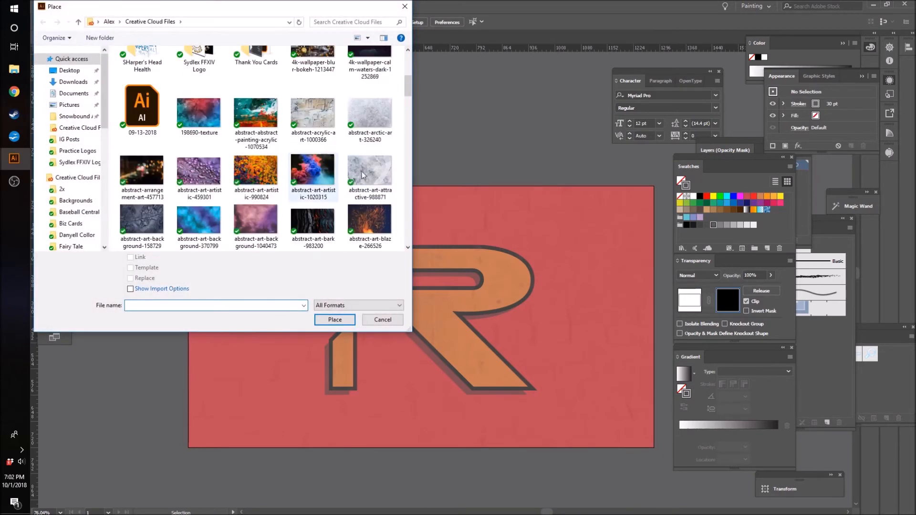
{"action": "scroll", "coordinate": [364, 203], "scroll_direction": "down", "scroll_amount": 5}
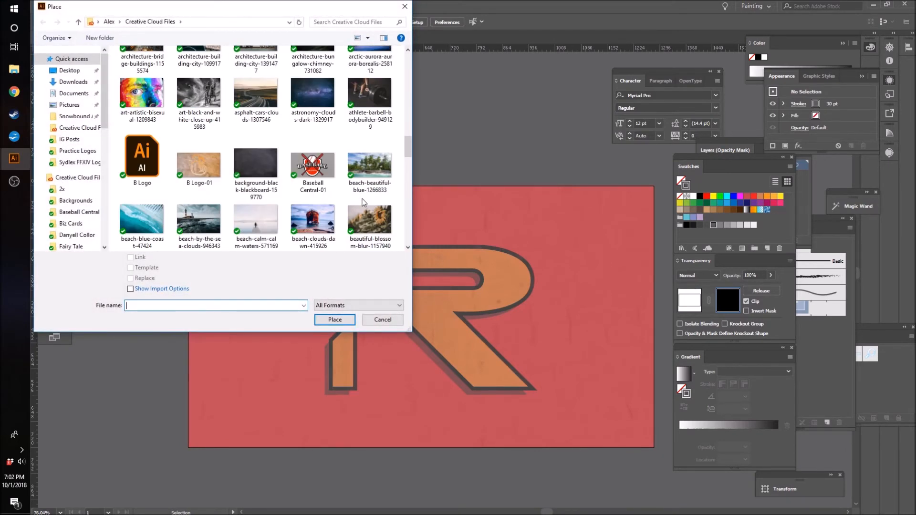
{"action": "scroll", "coordinate": [310, 181], "scroll_direction": "down", "scroll_amount": 10}
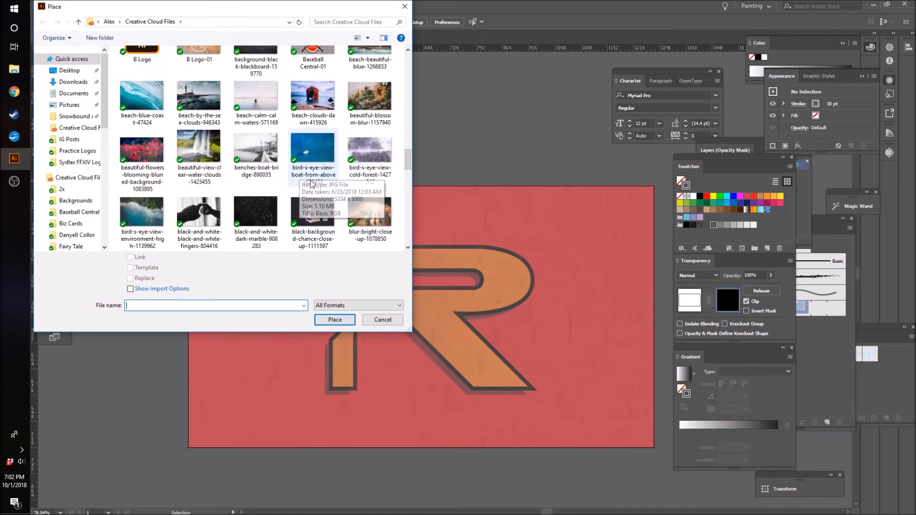
{"action": "scroll", "coordinate": [341, 192], "scroll_direction": "down", "scroll_amount": 15}
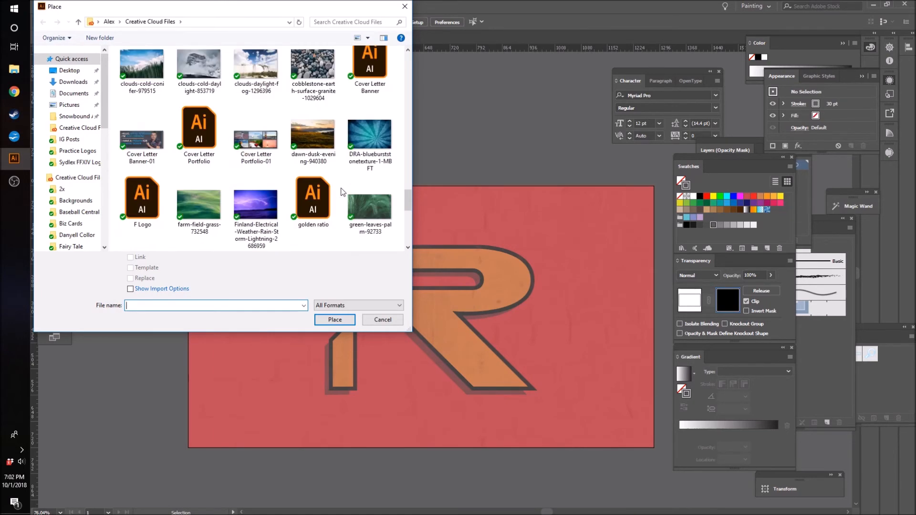
{"action": "scroll", "coordinate": [341, 192], "scroll_direction": "down", "scroll_amount": 3}
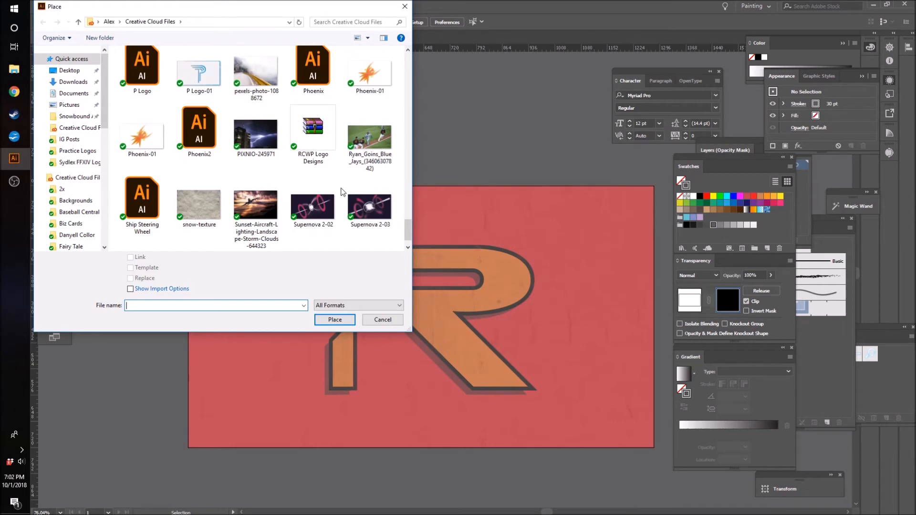
{"action": "scroll", "coordinate": [334, 196], "scroll_direction": "down", "scroll_amount": 1}
{"action": "double_click", "coordinate": [310, 225]}
{"action": "left_click_drag", "start_coordinate": [635, 497], "coordinate": [686, 453]}
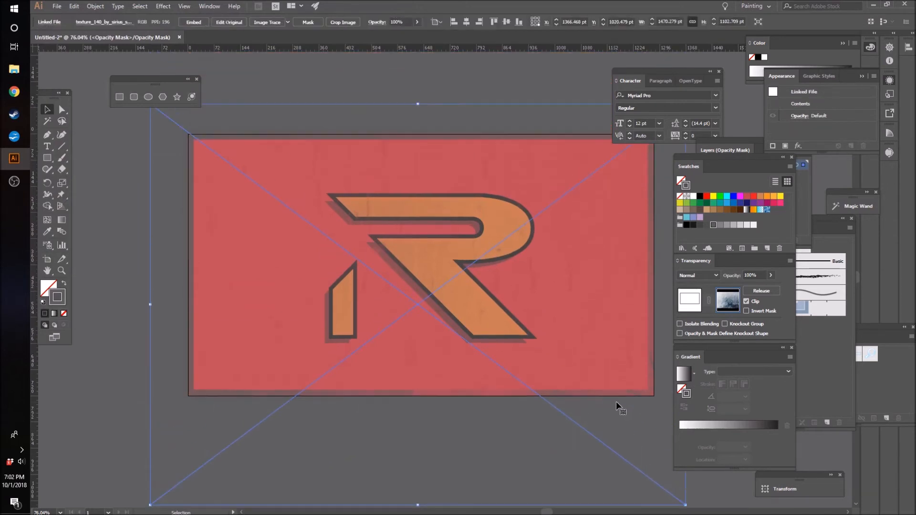
Step: Invert the border's opacity mask, and reposition and resize its texture image to about 1645 × 913 pt, extending past the artboard
{"action": "left_click", "coordinate": [748, 311]}
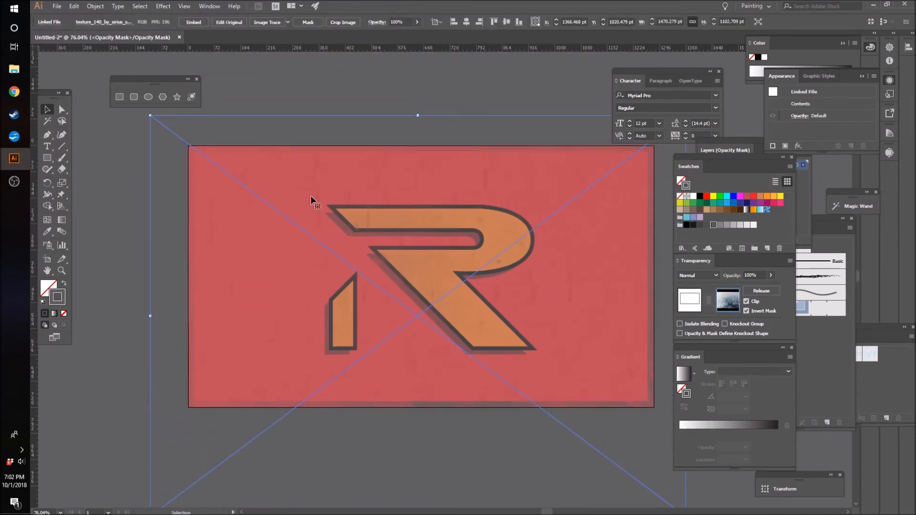
{"action": "left_click_drag", "start_coordinate": [658, 503], "coordinate": [621, 460]}
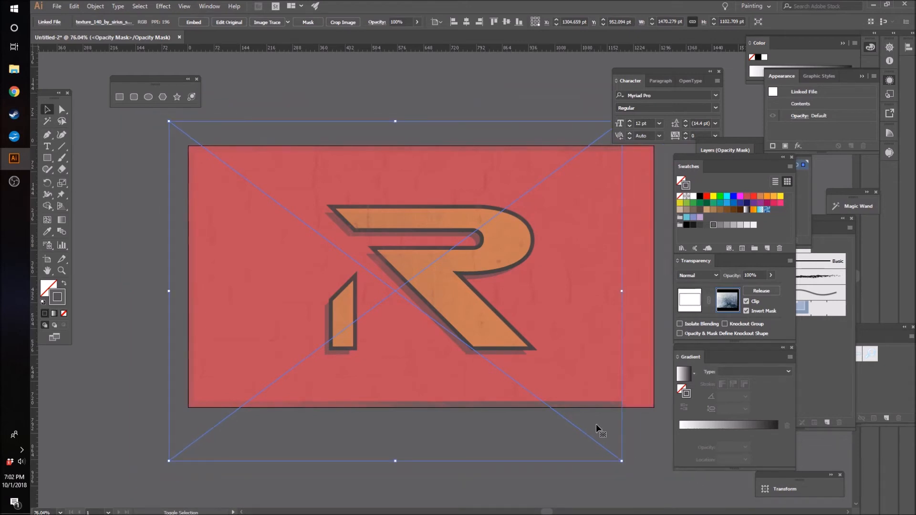
{"action": "left_click_drag", "start_coordinate": [598, 427], "coordinate": [646, 423]}
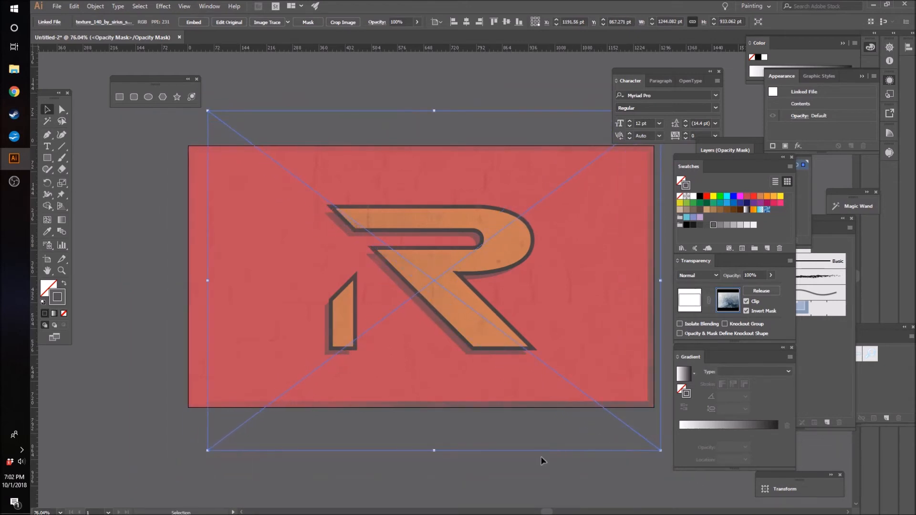
{"action": "left_click_drag", "start_coordinate": [436, 450], "coordinate": [438, 420]}
{"action": "left_click_drag", "start_coordinate": [207, 280], "coordinate": [177, 276]}
{"action": "left_click", "coordinate": [129, 286]}
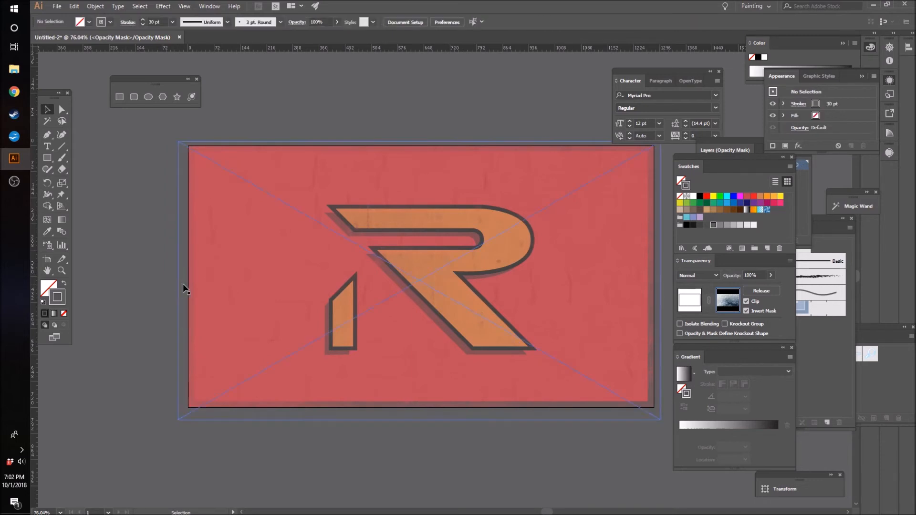
{"action": "left_click_drag", "start_coordinate": [183, 285], "coordinate": [116, 281]}
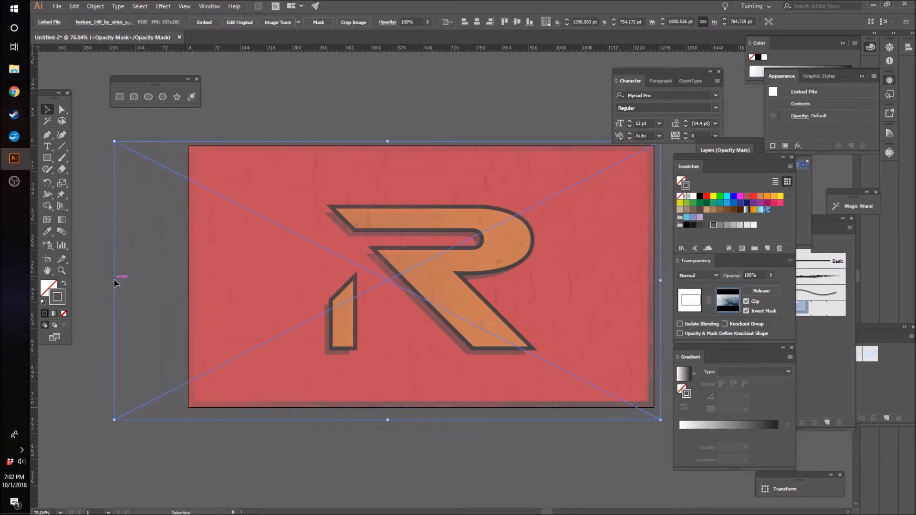
{"action": "left_click_drag", "start_coordinate": [387, 141], "coordinate": [394, 115]}
{"action": "left_click_drag", "start_coordinate": [115, 281], "coordinate": [88, 282]}
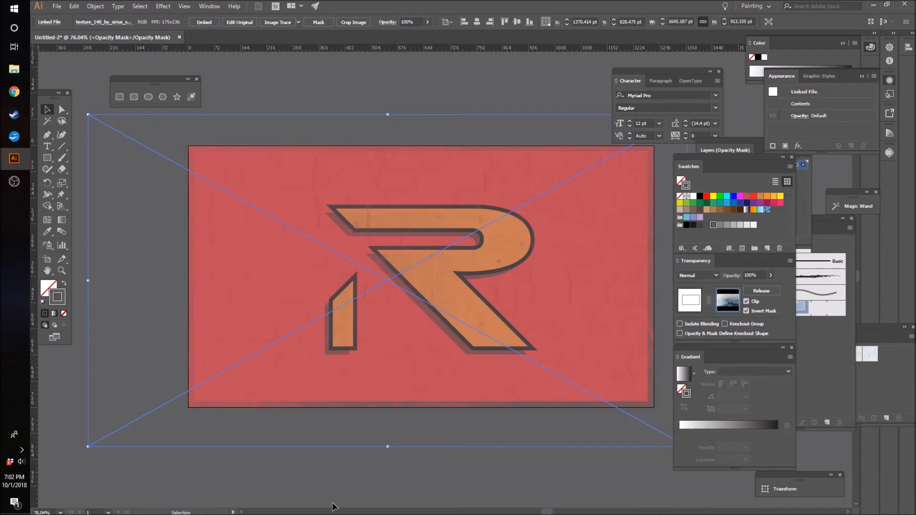
Step: Deselect the border's texture image and exit opacity mask editing to return to the main artwork
{"action": "left_click", "coordinate": [400, 496]}
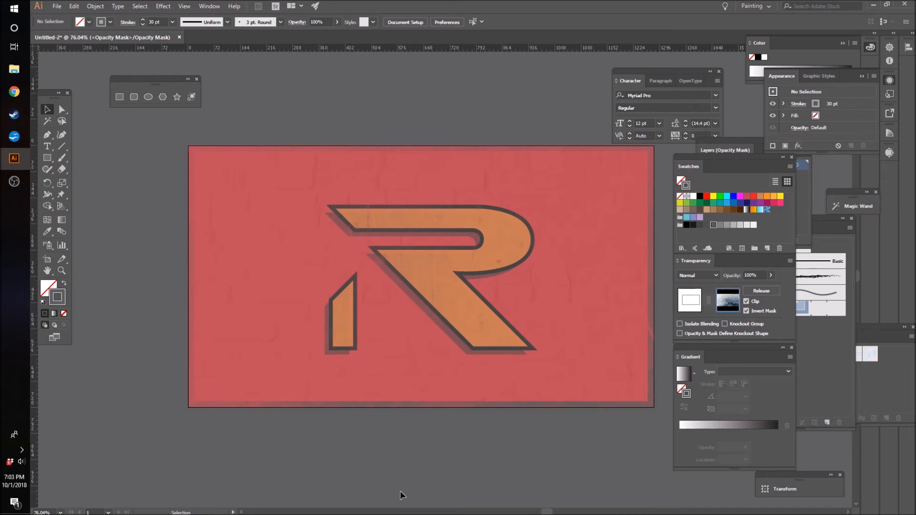
{"action": "scroll", "coordinate": [542, 413], "scroll_direction": "up", "scroll_amount": 2}
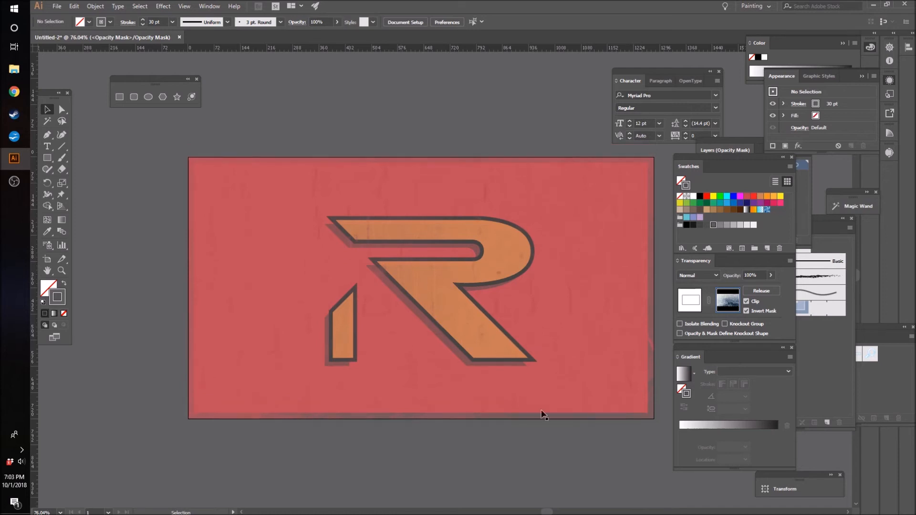
{"action": "scroll", "coordinate": [453, 356], "scroll_direction": "down", "scroll_amount": 3}
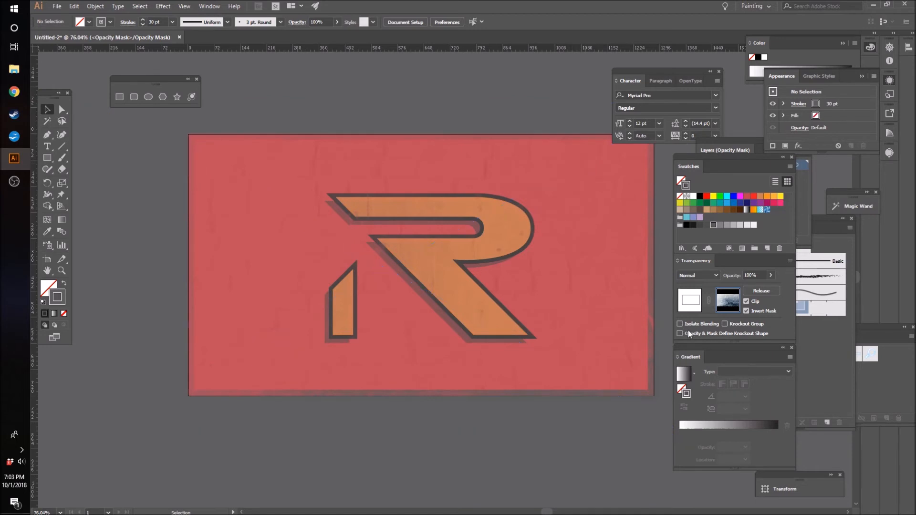
{"action": "left_click", "coordinate": [691, 305]}
{"action": "left_click", "coordinate": [476, 79]}
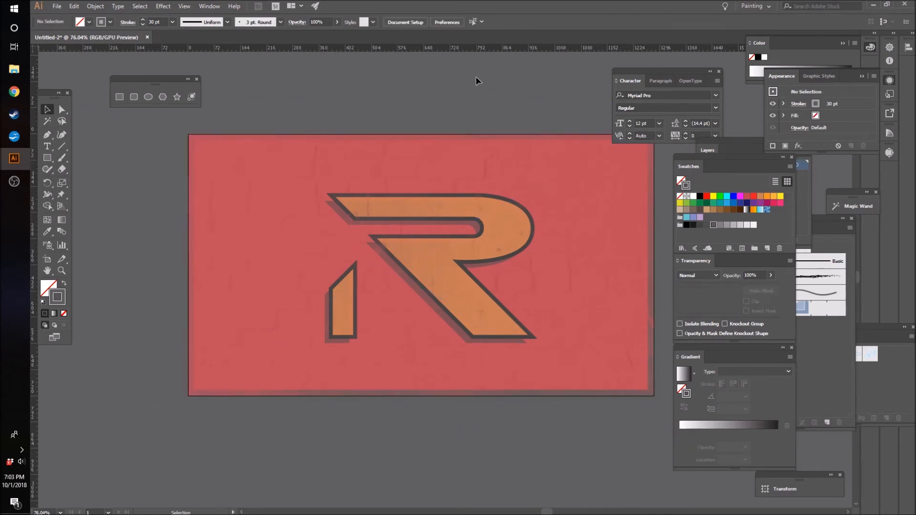
Step: Examine the worn texture and drop shadow on the R logo's parts up close and against the whole framed background
{"action": "key", "text": "z"}
{"action": "left_click", "coordinate": [623, 253]}
{"action": "left_click_drag", "start_coordinate": [623, 253], "coordinate": [587, 344]}
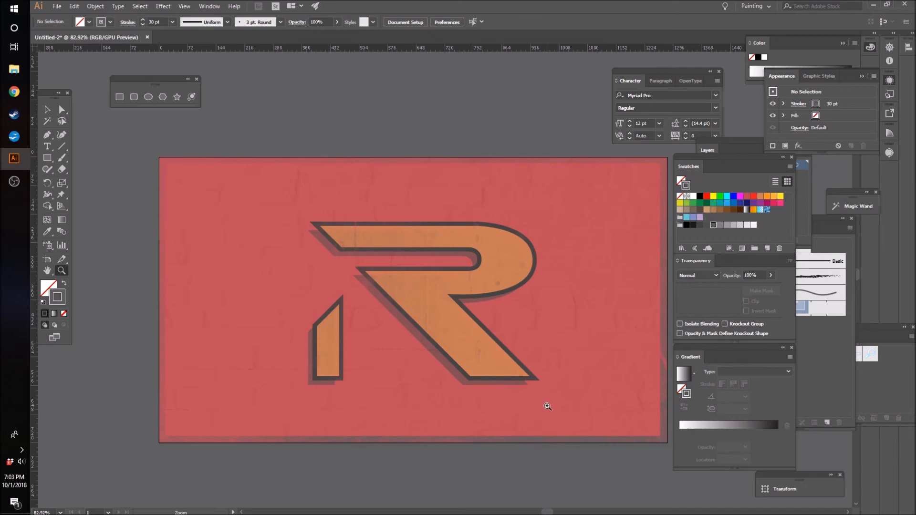
{"action": "left_click_drag", "start_coordinate": [310, 361], "coordinate": [505, 333]}
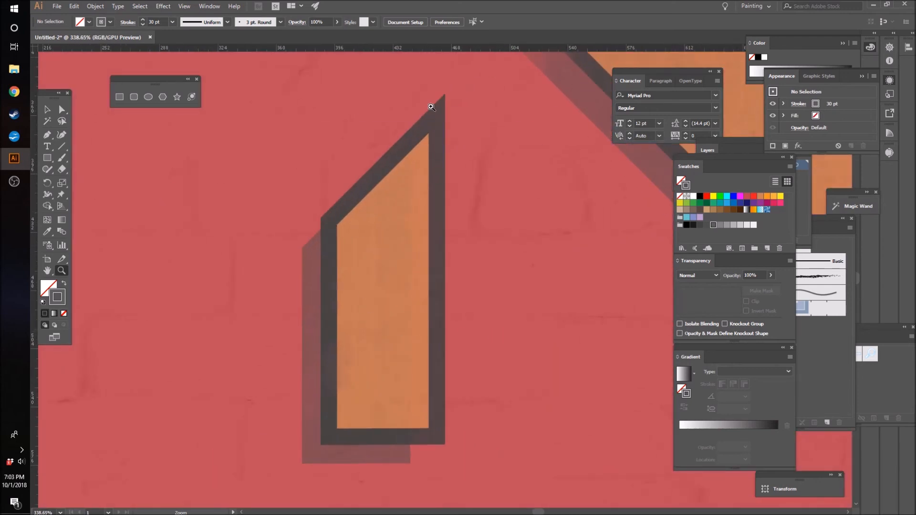
{"action": "mouse_move", "coordinate": [436, 122]}
{"action": "left_mouse_down"}
{"action": "mouse_move", "coordinate": [401, 147]}
{"action": "mouse_move", "coordinate": [372, 188]}
{"action": "mouse_move", "coordinate": [589, 287]}
{"action": "mouse_move", "coordinate": [581, 287]}
{"action": "mouse_move", "coordinate": [577, 248]}
{"action": "mouse_move", "coordinate": [660, 247]}
{"action": "left_mouse_up"}
{"action": "left_click_drag", "start_coordinate": [454, 241], "coordinate": [200, 286]}
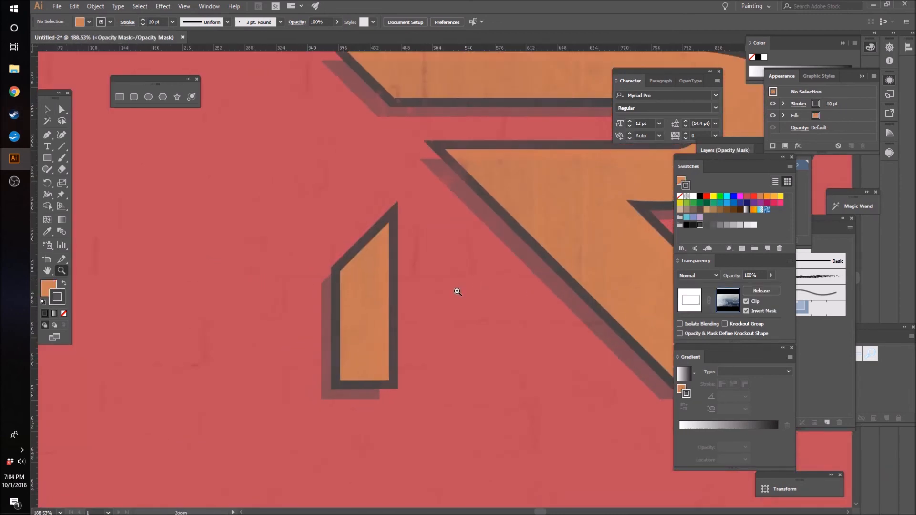
{"action": "left_click_drag", "start_coordinate": [425, 270], "coordinate": [498, 304]}
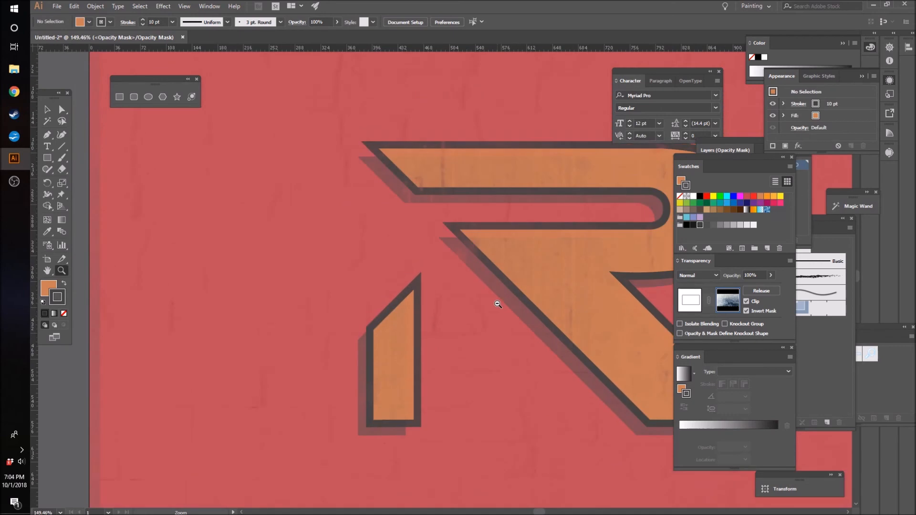
{"action": "mouse_move", "coordinate": [474, 211]}
{"action": "left_mouse_down"}
{"action": "mouse_move", "coordinate": [593, 210]}
{"action": "mouse_move", "coordinate": [519, 243]}
{"action": "mouse_move", "coordinate": [538, 236]}
{"action": "left_mouse_up"}
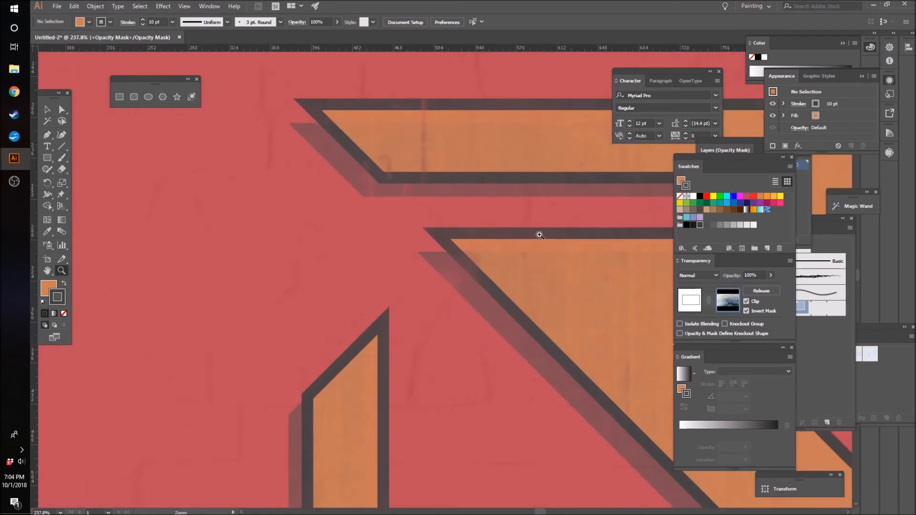
{"action": "mouse_move", "coordinate": [462, 272]}
{"action": "left_mouse_down"}
{"action": "mouse_move", "coordinate": [538, 269]}
{"action": "mouse_move", "coordinate": [327, 285]}
{"action": "left_mouse_up"}
{"action": "left_click_drag", "start_coordinate": [538, 512], "coordinate": [548, 513]}
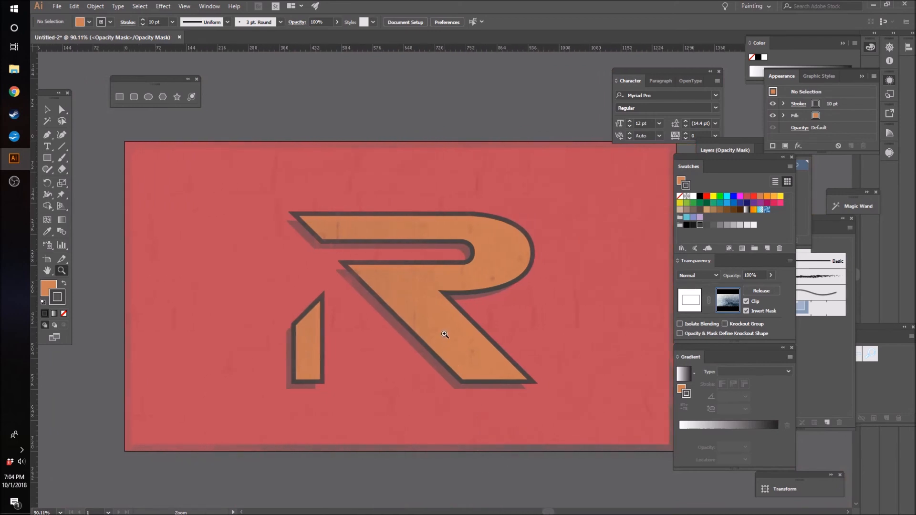
{"action": "left_click_drag", "start_coordinate": [371, 265], "coordinate": [346, 276]}
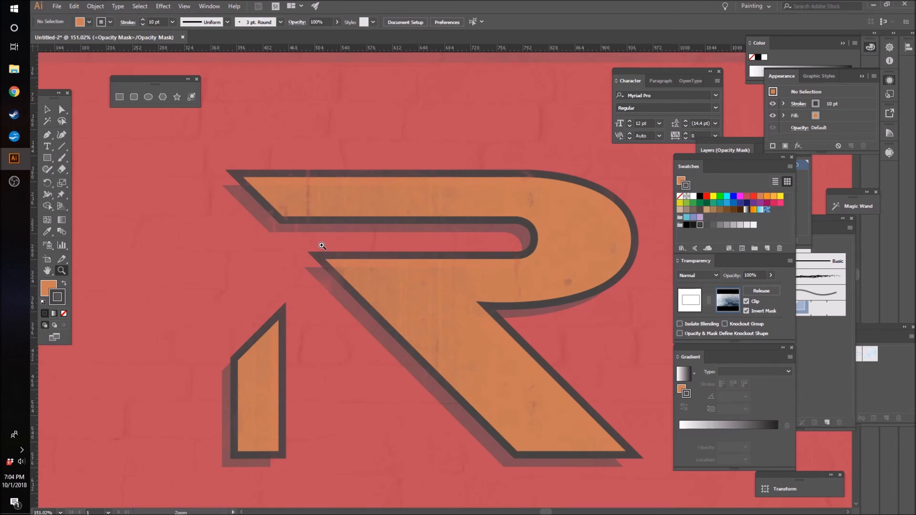
Step: Set the view magnification to 130% around the logo and return to the Selection tool
{"action": "left_click", "coordinate": [56, 512]}
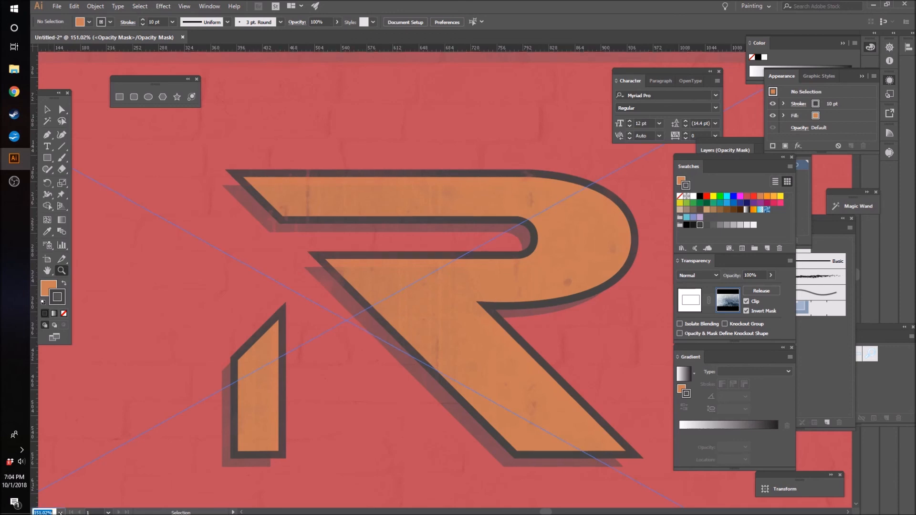
{"action": "left_click", "coordinate": [62, 505]}
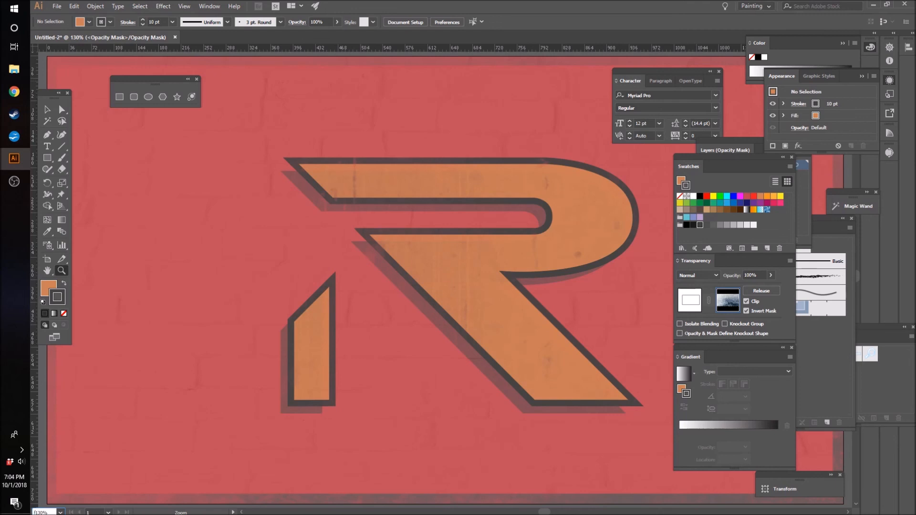
{"action": "left_click", "coordinate": [47, 111]}
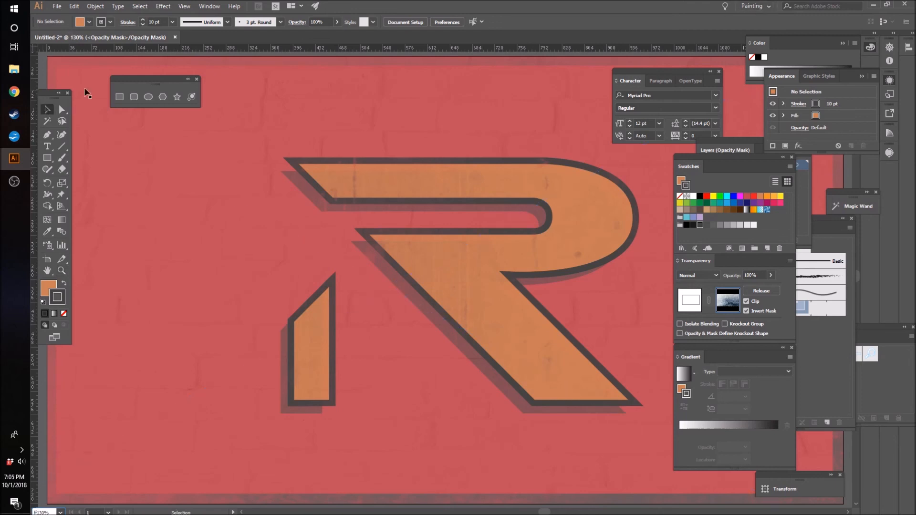